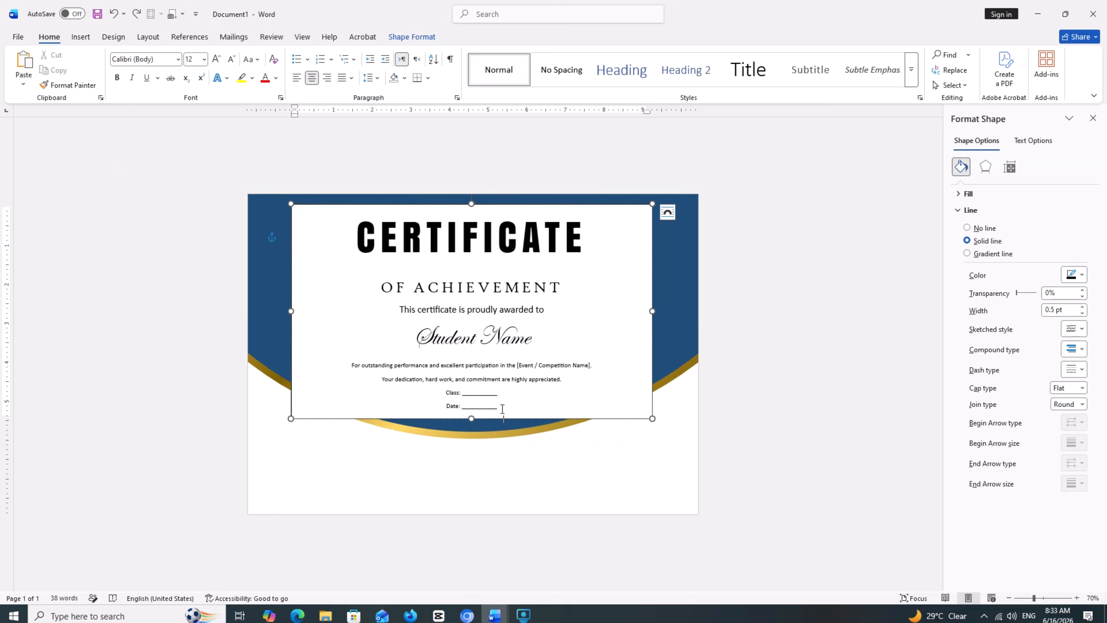
Delete the Class line and cut the Date and Signature lines from the certificate text box
left_click(504, 396)
key("Delete")
right_click(456, 401)
left_click(493, 216)
Set the line spacing of all the certificate text to 1.0 and remove the space after paragraphs
mouse_move(559, 395)
left_mouse_down()
mouse_move(349, 165)
mouse_move(382, 83)
left_mouse_up()
left_click(377, 78)
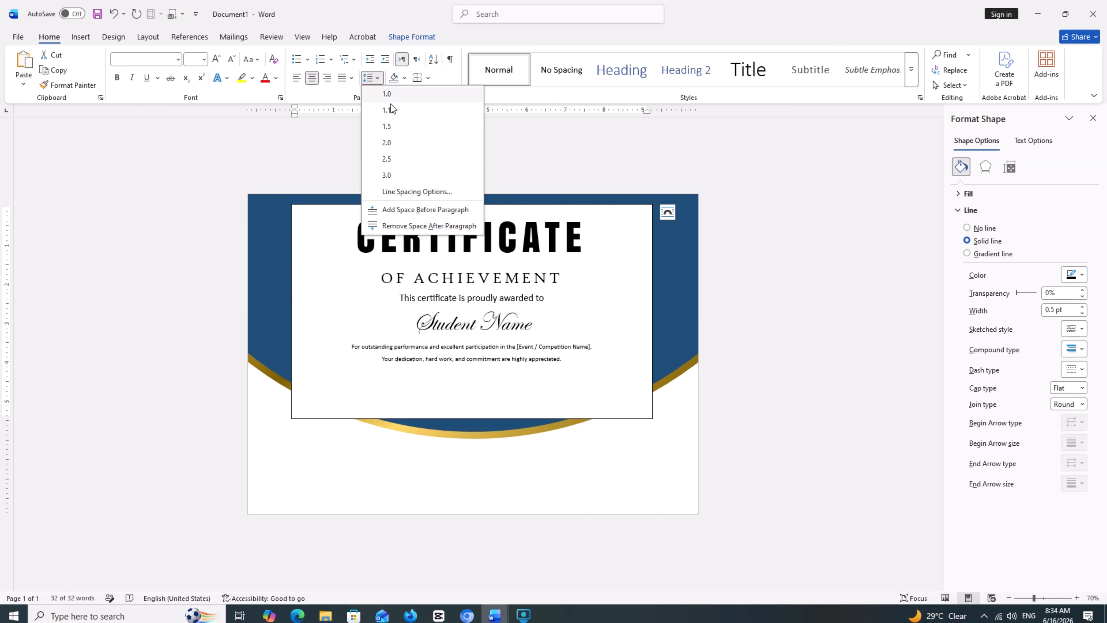
left_click(389, 93)
left_click(378, 78)
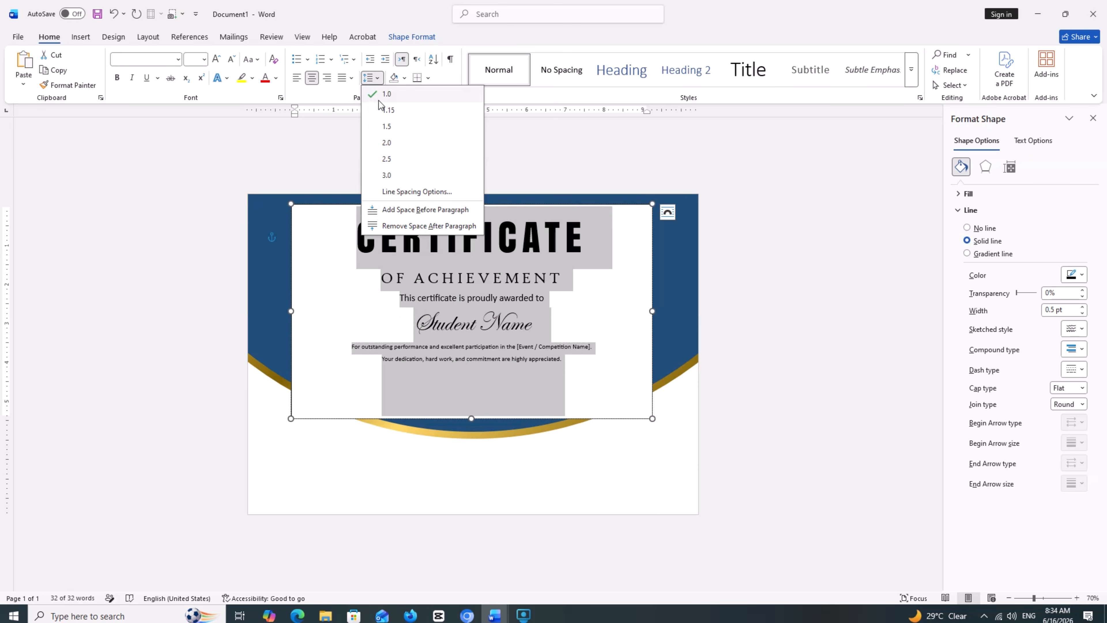
left_click(412, 227)
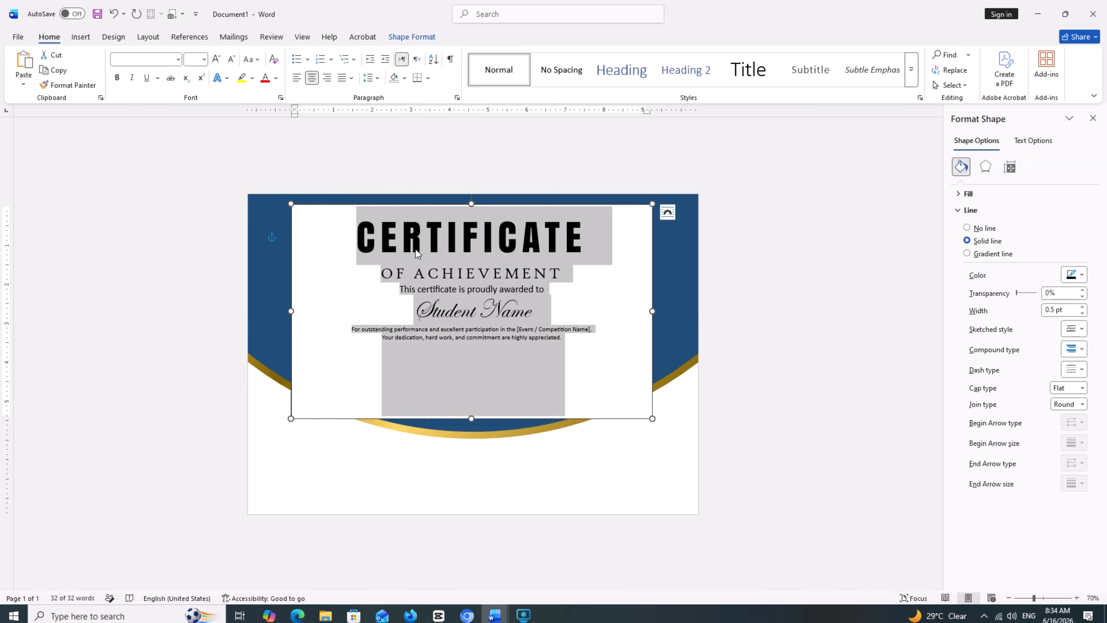
Enlarge all the certificate text by one font size increment overall
left_click(216, 61)
left_click(215, 61)
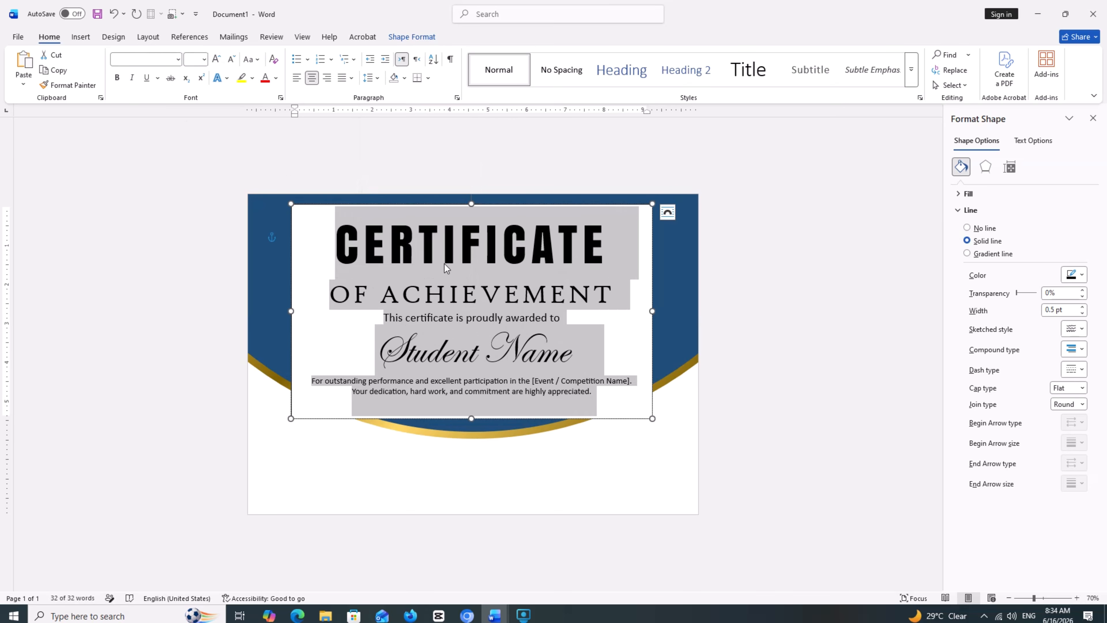
left_click(232, 59)
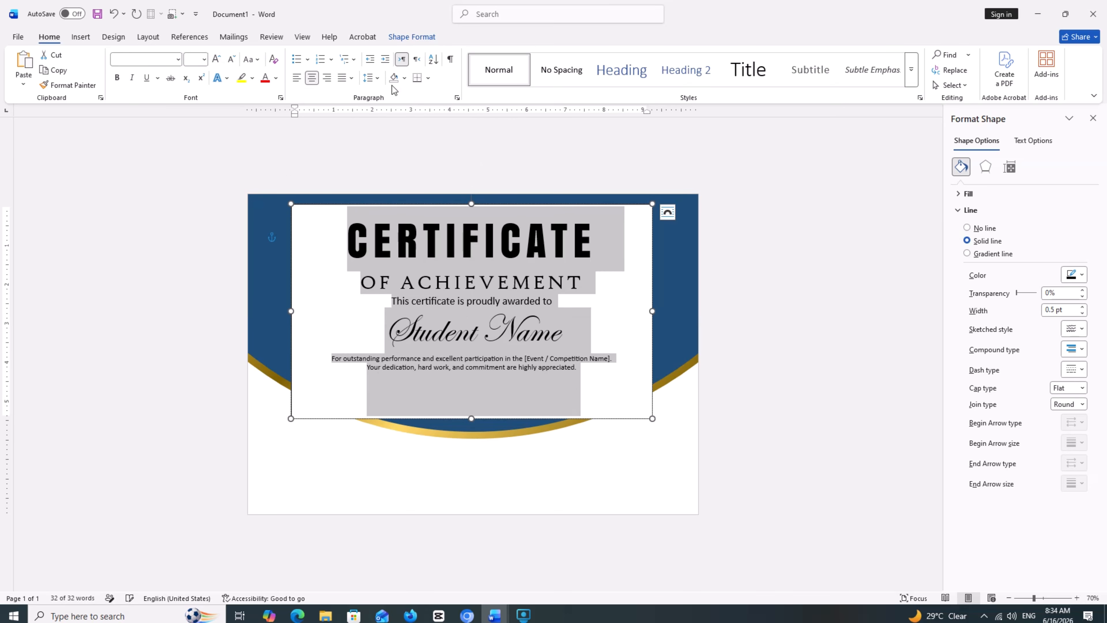
Remove the fill and the outline from the certificate text box
left_click(409, 38)
left_click(456, 54)
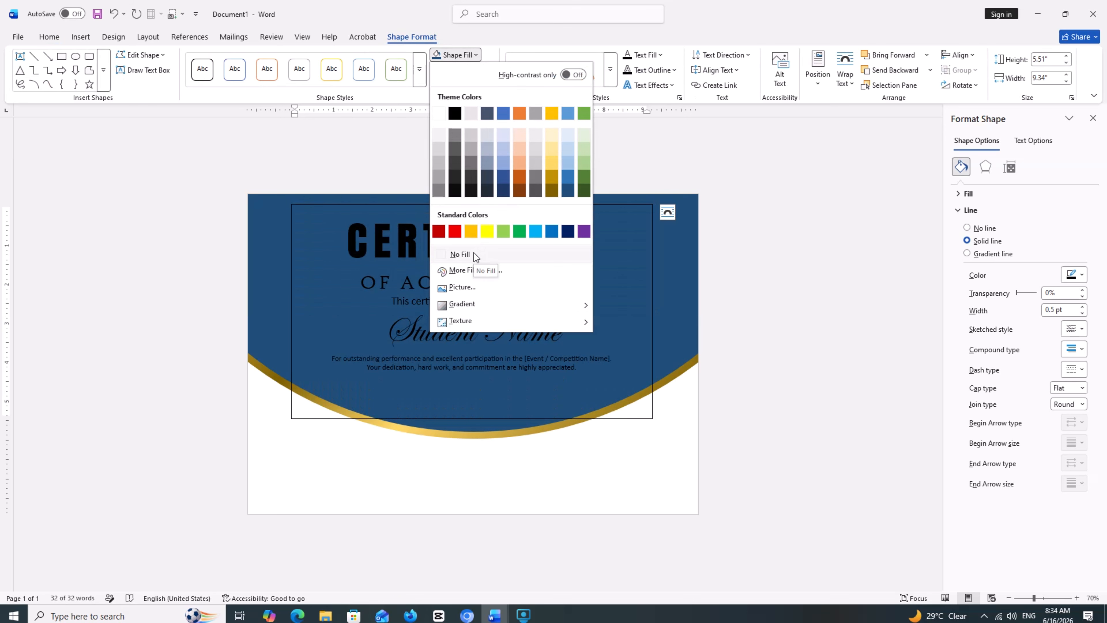
left_click(474, 254)
left_click(463, 70)
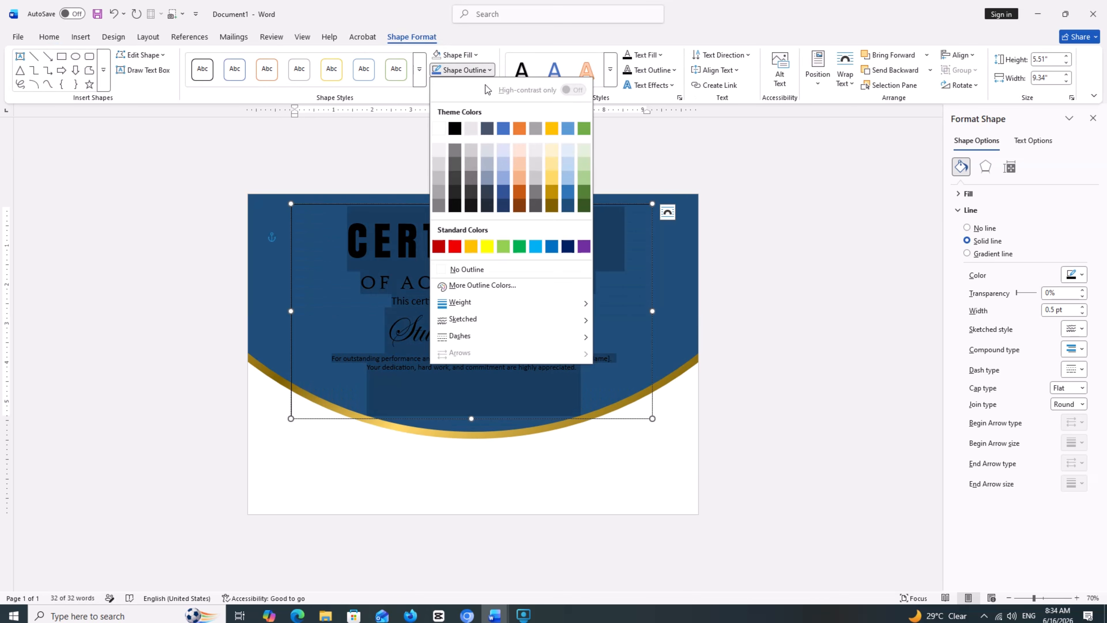
left_click(466, 269)
Change the font color of all the certificate text to white
left_click(49, 37)
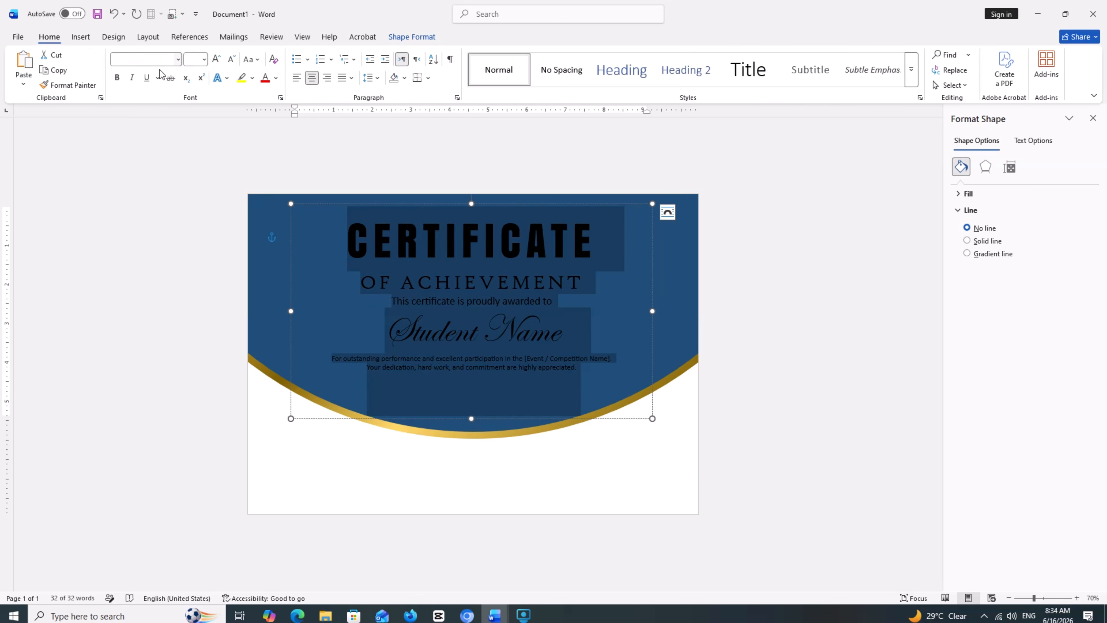
left_click(275, 78)
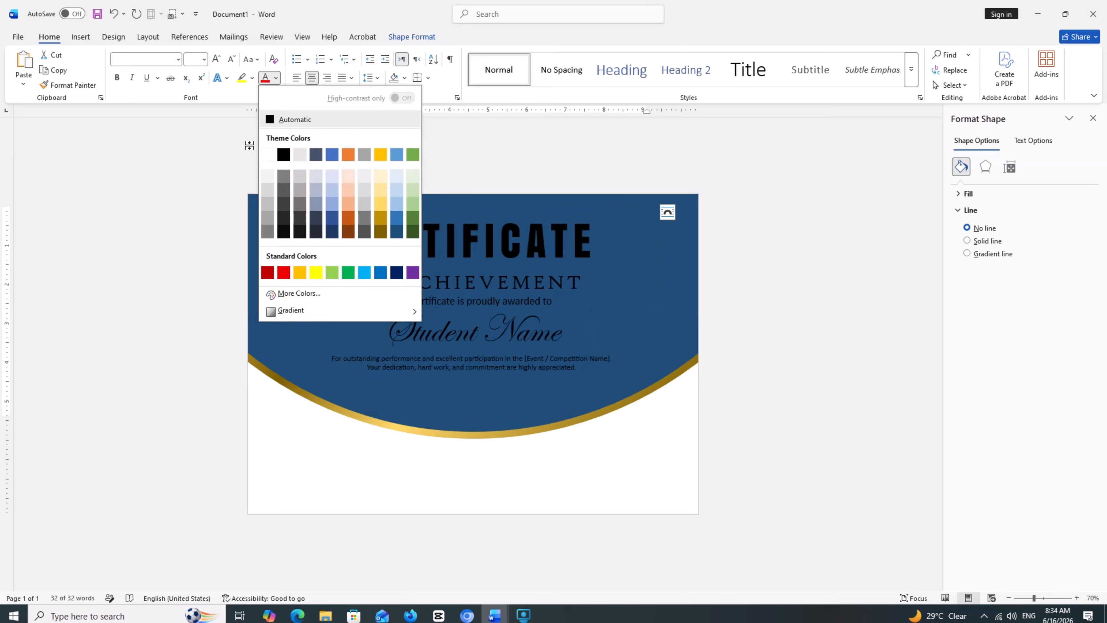
left_click(266, 158)
left_click(557, 280)
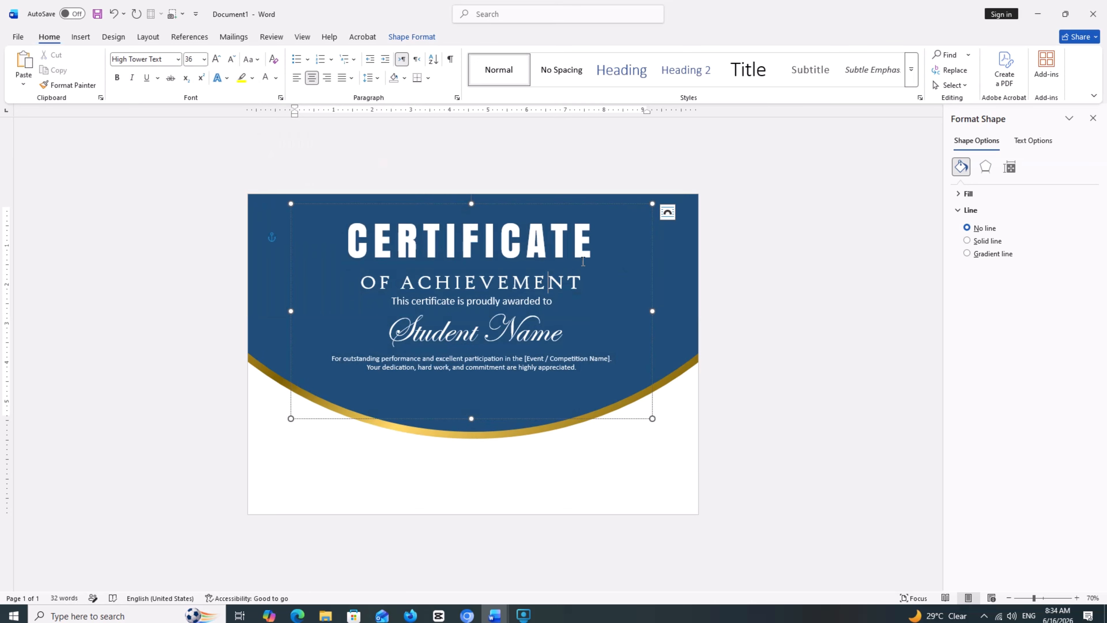
Give the CERTIFICATE heading a gradient text outline and color its last gradient stop light gold
left_click_drag(589, 253, 348, 253)
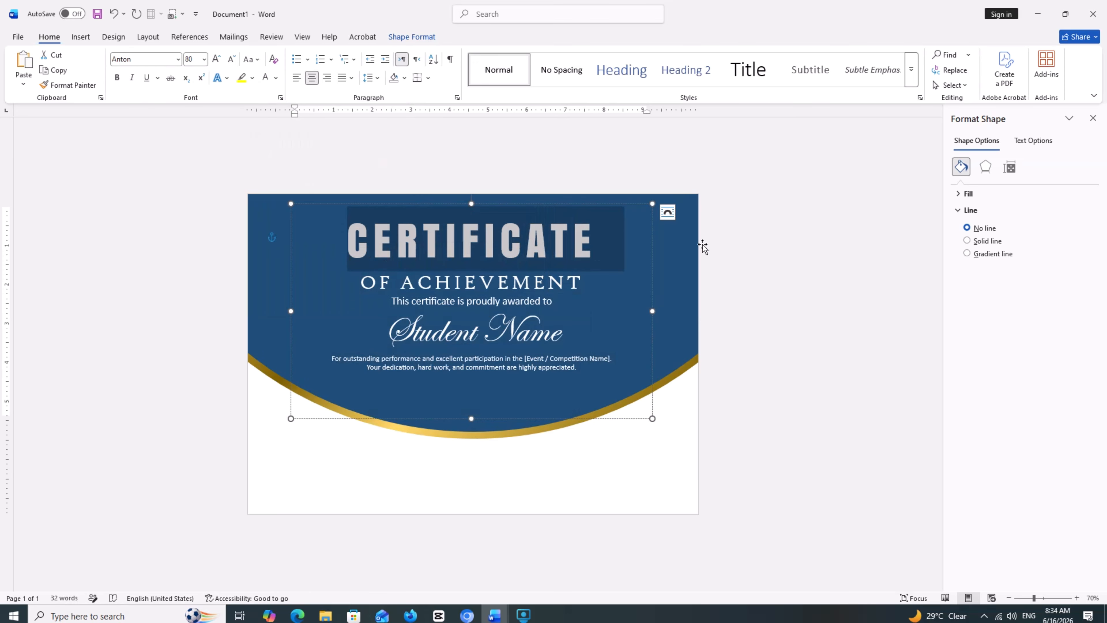
left_click(1032, 141)
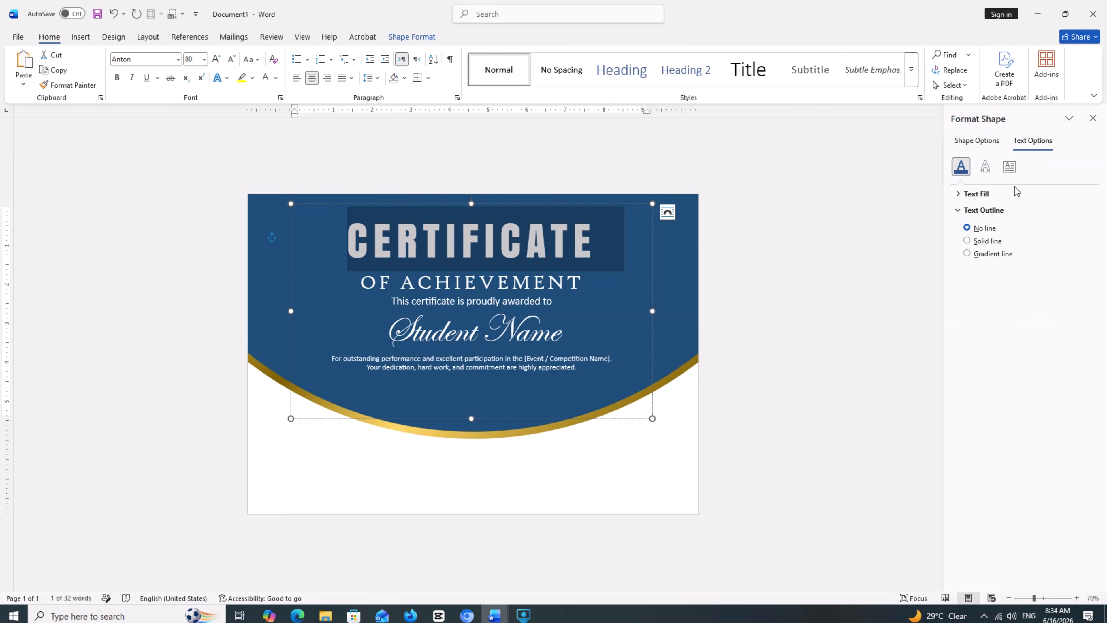
left_click(968, 254)
left_click(1042, 361)
left_click(1074, 382)
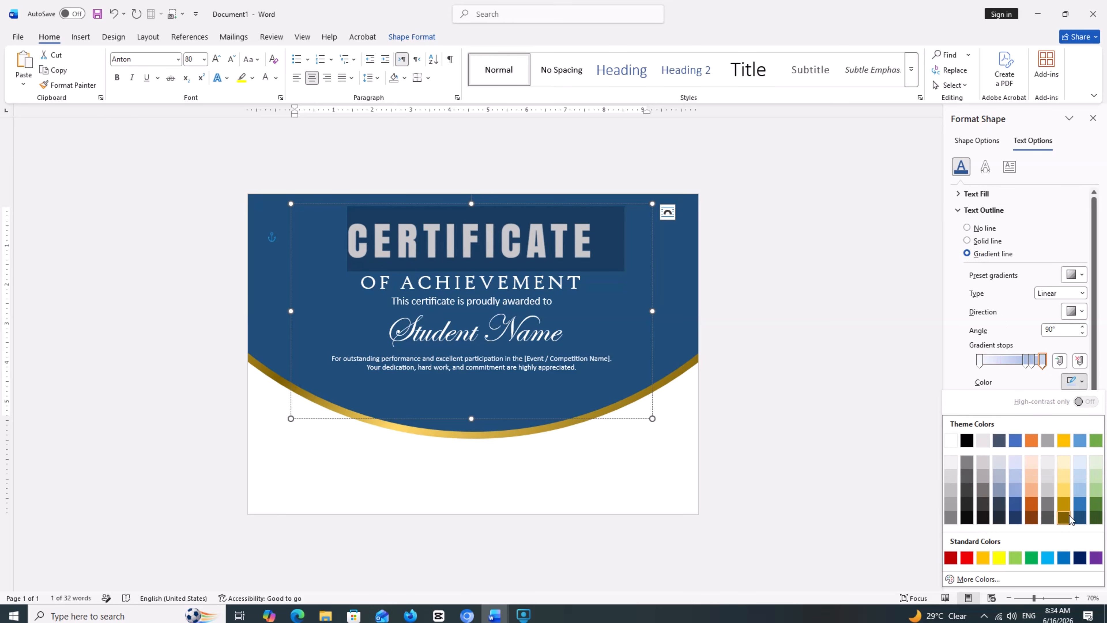
left_click(1064, 488)
Color the outline gradient's third stop dark gold and its second stop light gold
left_click(1032, 362)
left_click(1074, 382)
left_click(1064, 518)
left_click(1026, 360)
left_click(1074, 382)
left_click(1064, 488)
Color the outline gradient's first stop dark gold and set its linear direction to 0°
left_click(981, 361)
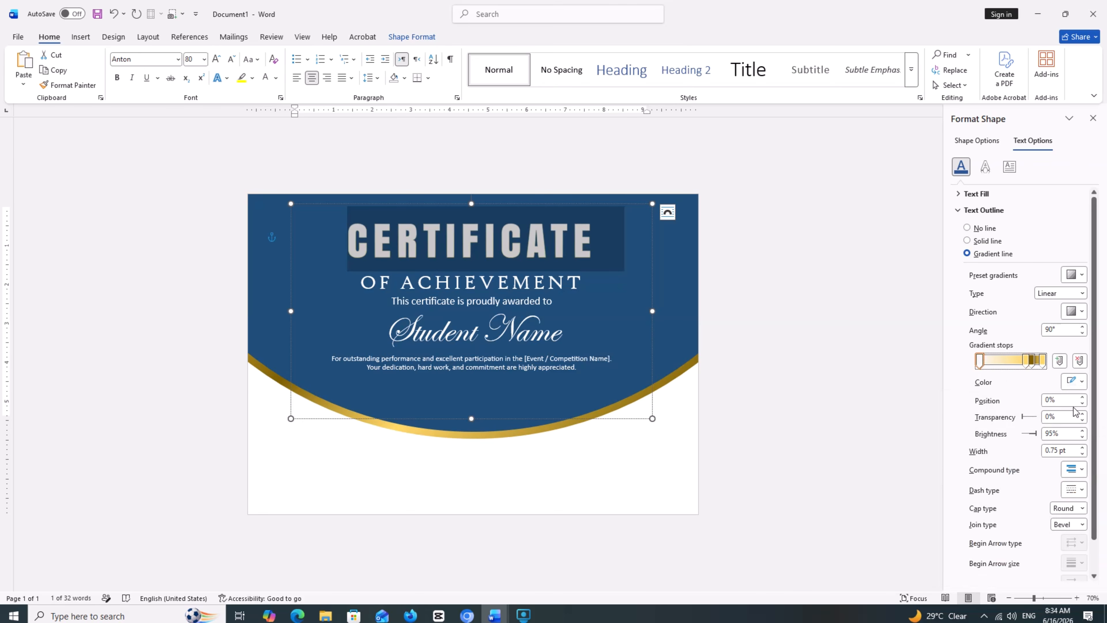
left_click(1074, 382)
left_click(1064, 503)
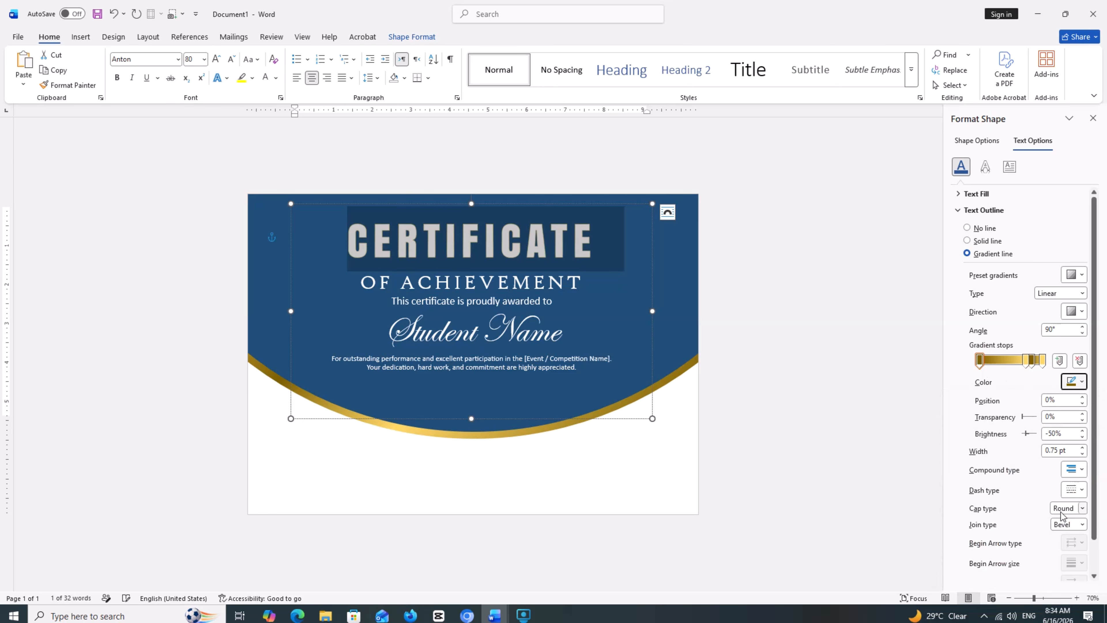
left_click(1074, 310)
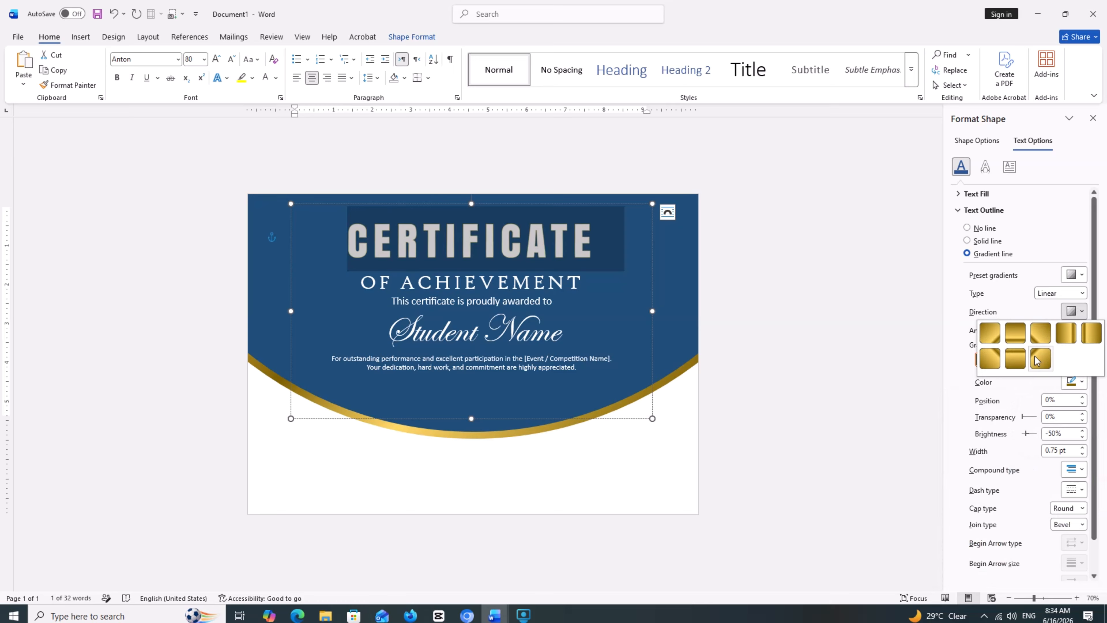
left_click(1065, 334)
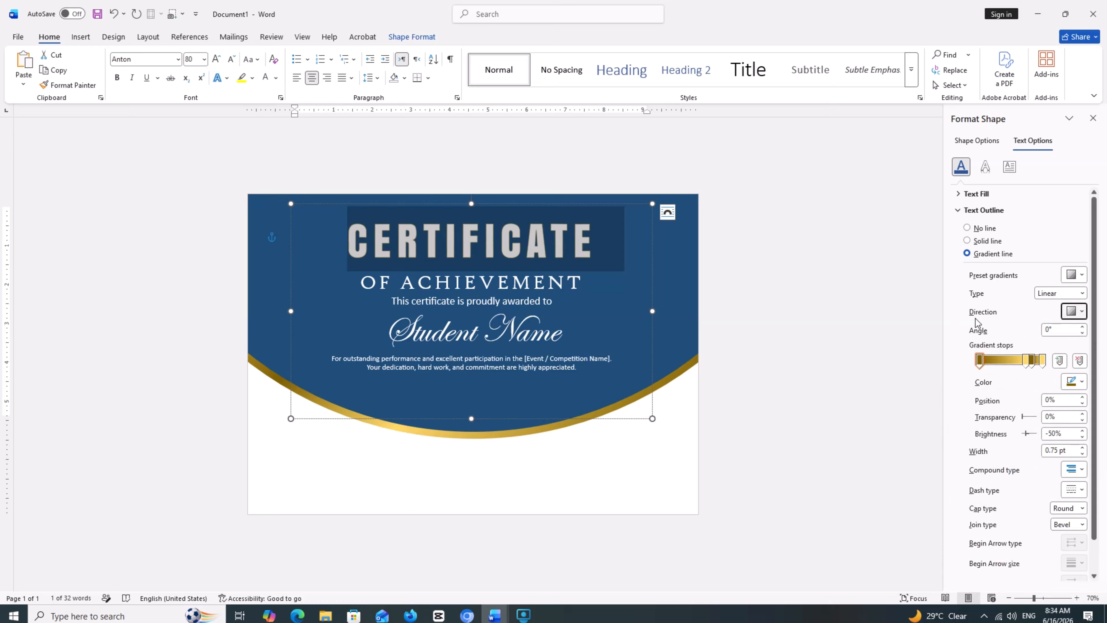
Apply the gold gradient as the text fill of the CERTIFICATE heading
left_click(977, 194)
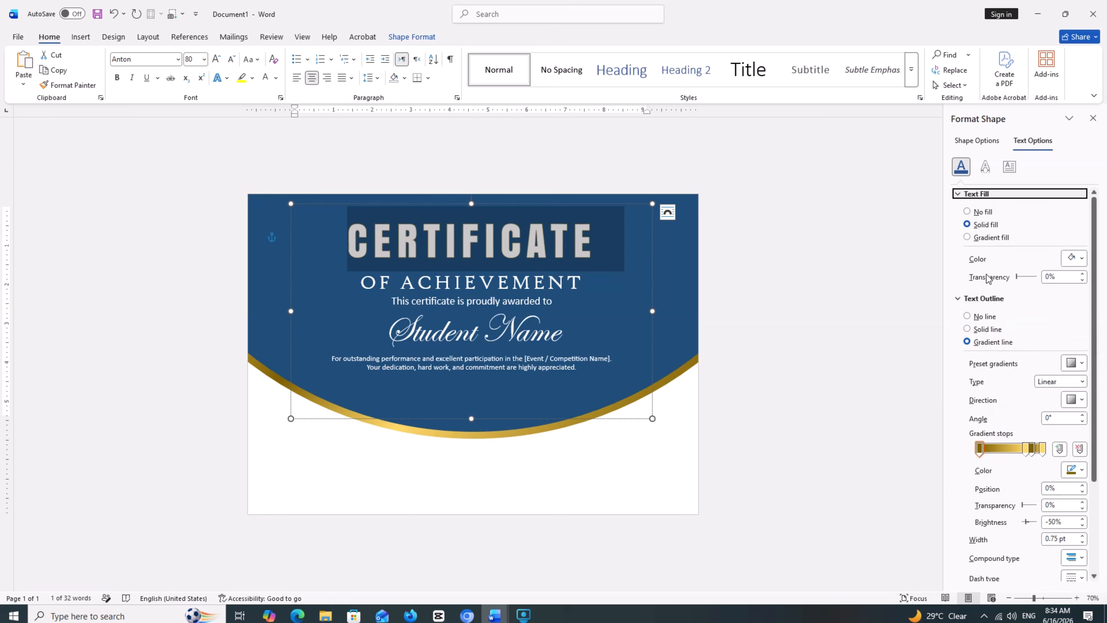
left_click(967, 237)
left_click(910, 429)
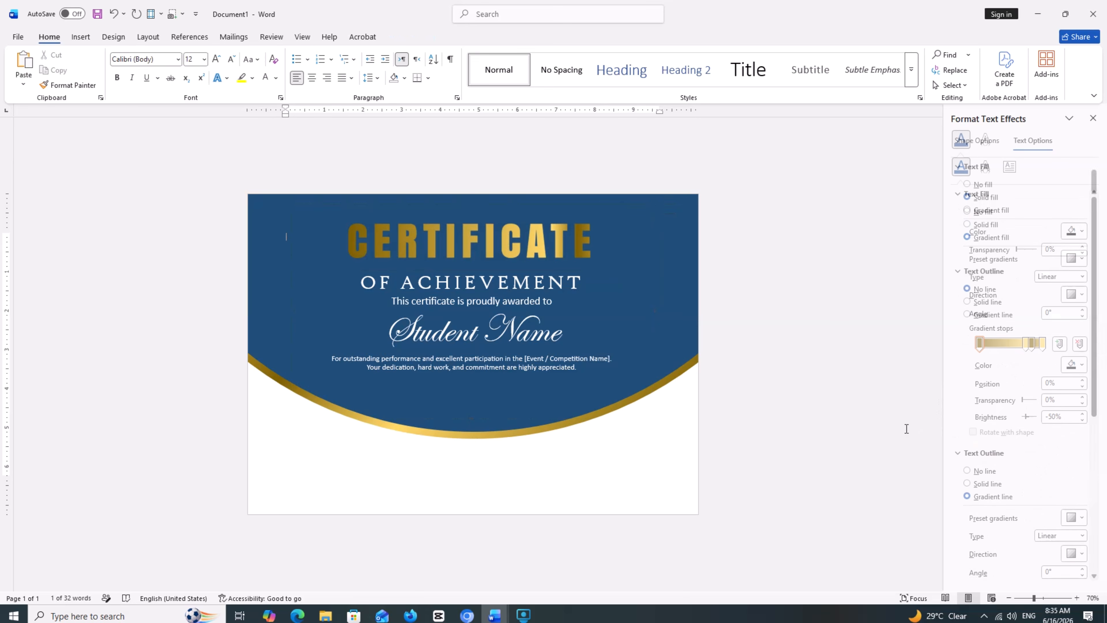
Apply the gold gradient text fill to the "Student Name" line
triple_click(569, 329)
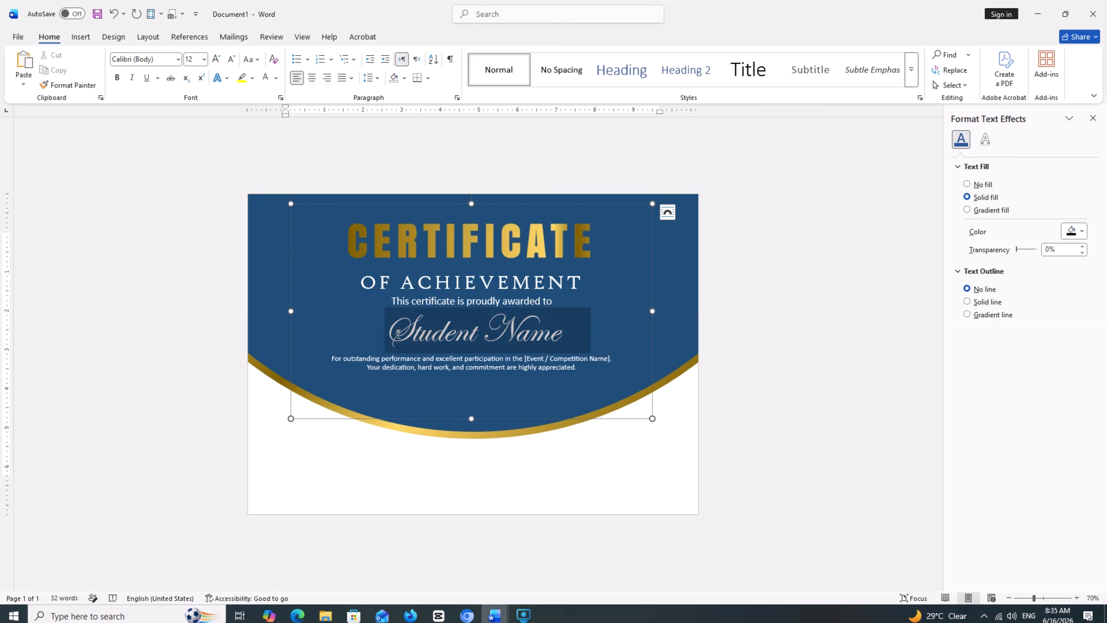
left_click(1032, 142)
left_click(968, 238)
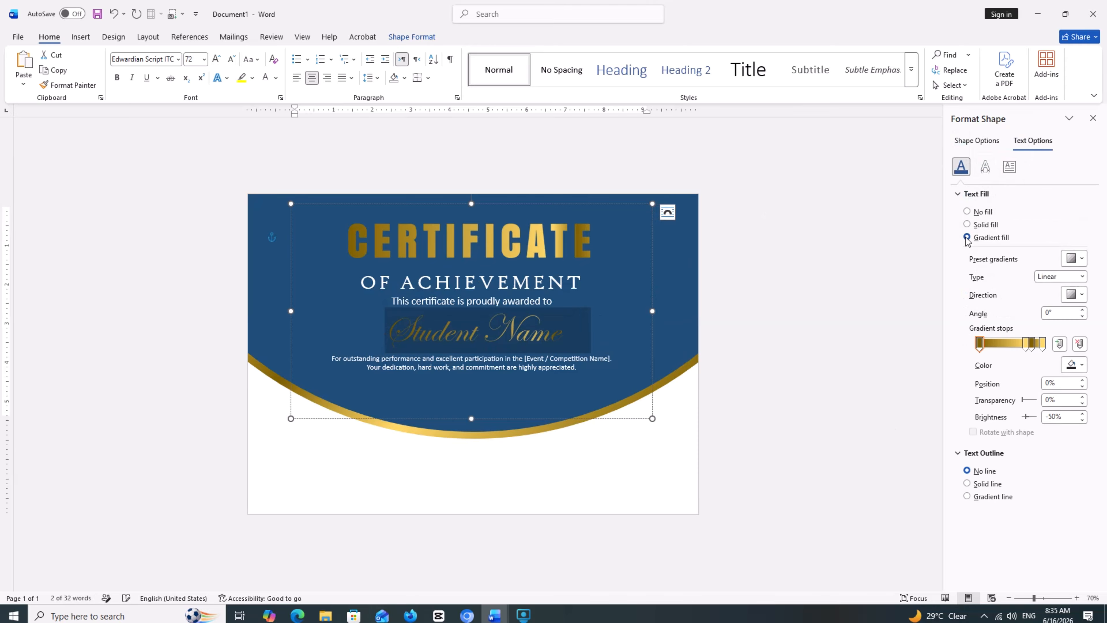
left_click(810, 303)
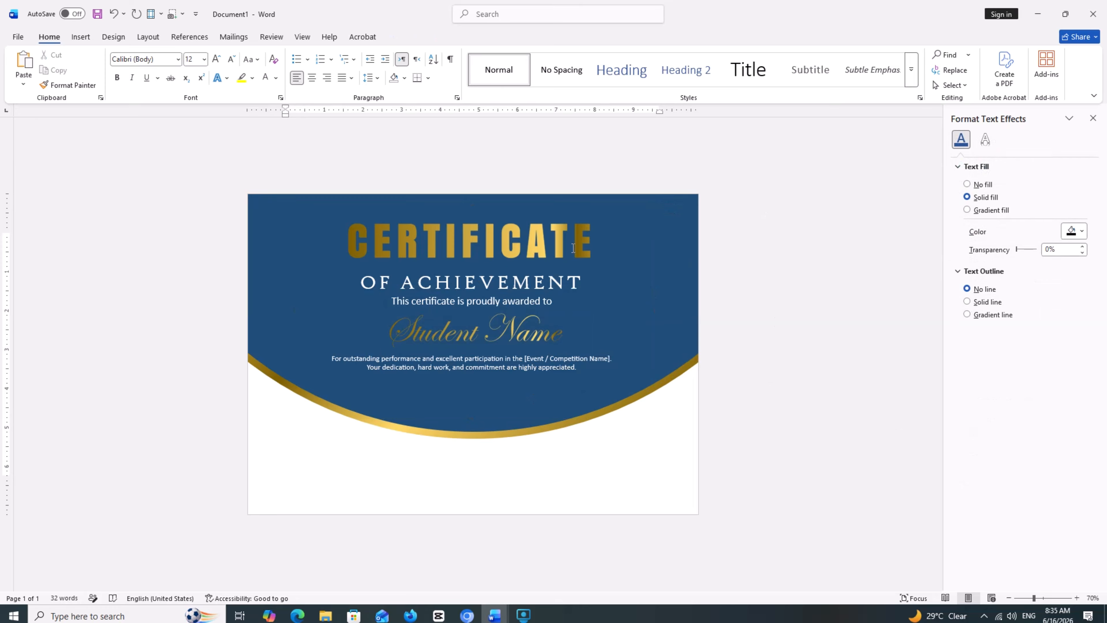
Change the direction of the CERTIFICATE heading's gradient text fill to linear 90°
triple_click(573, 247)
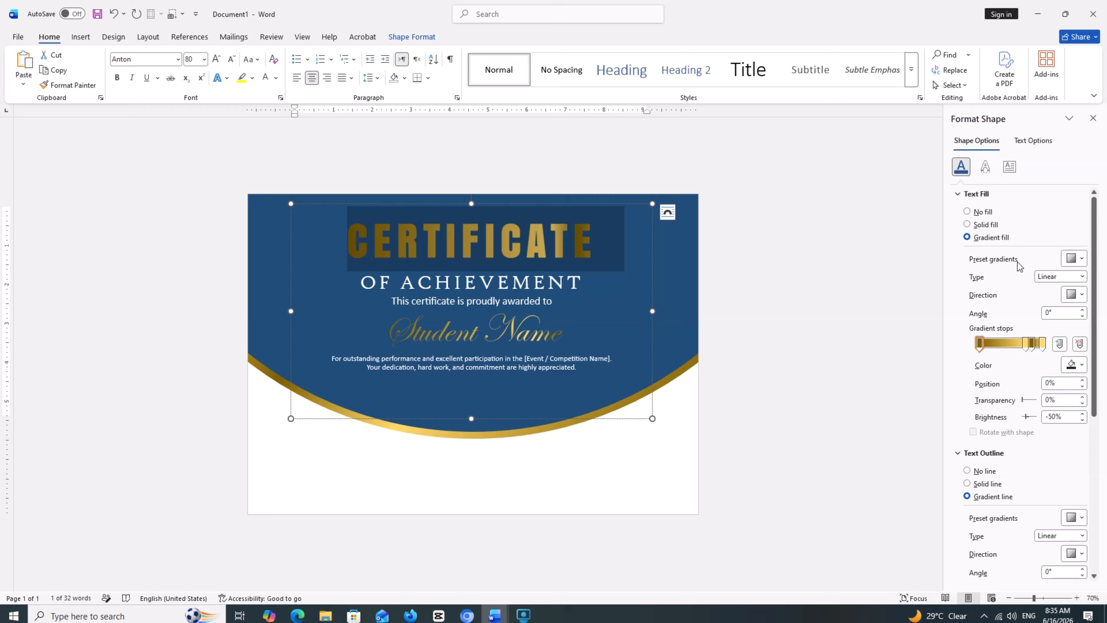
left_click(1077, 295)
left_click(1034, 317)
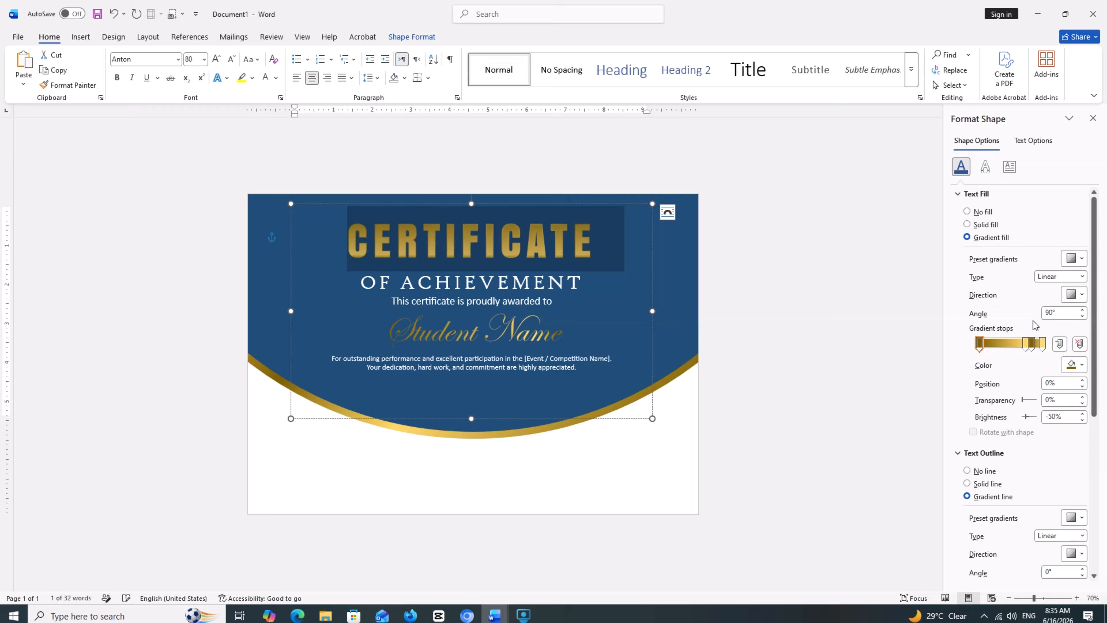
left_click(757, 307)
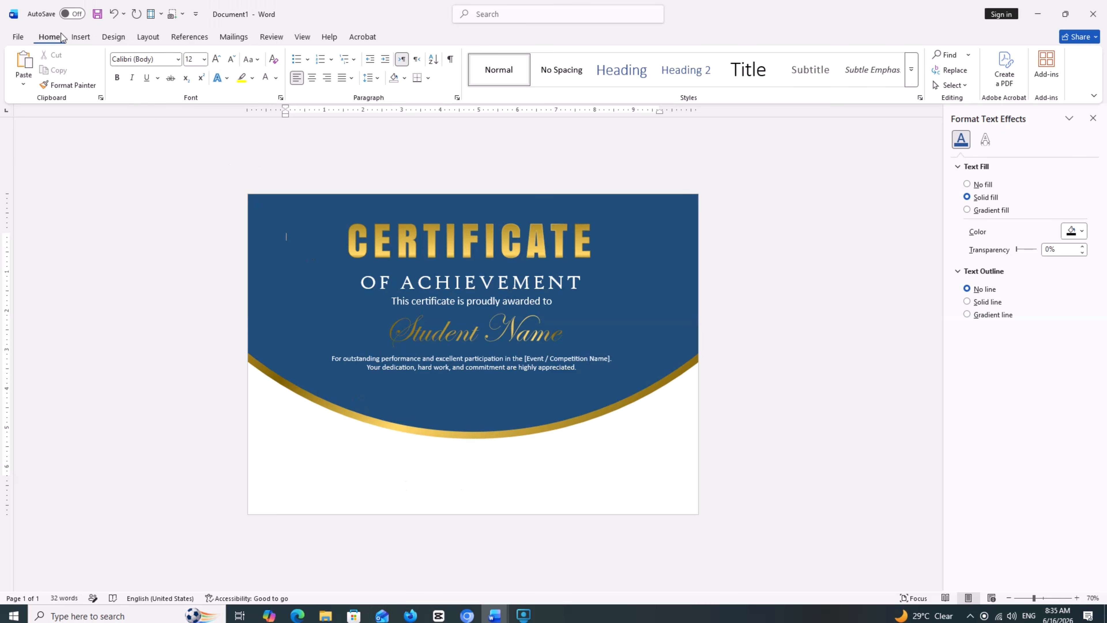
Draw a text box about 3.6" by 0.84" below the gold curve and paste the Date and Signature lines with source formatting
left_click(81, 36)
left_click(628, 68)
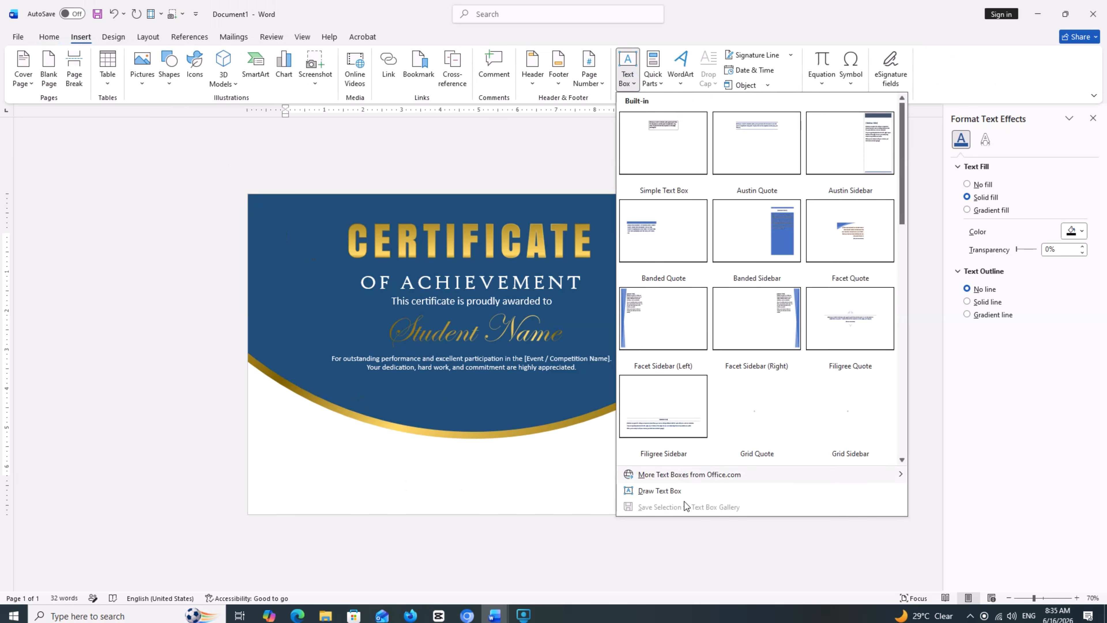
left_click(655, 492)
left_click_drag(289, 447, 431, 480)
right_click(325, 466)
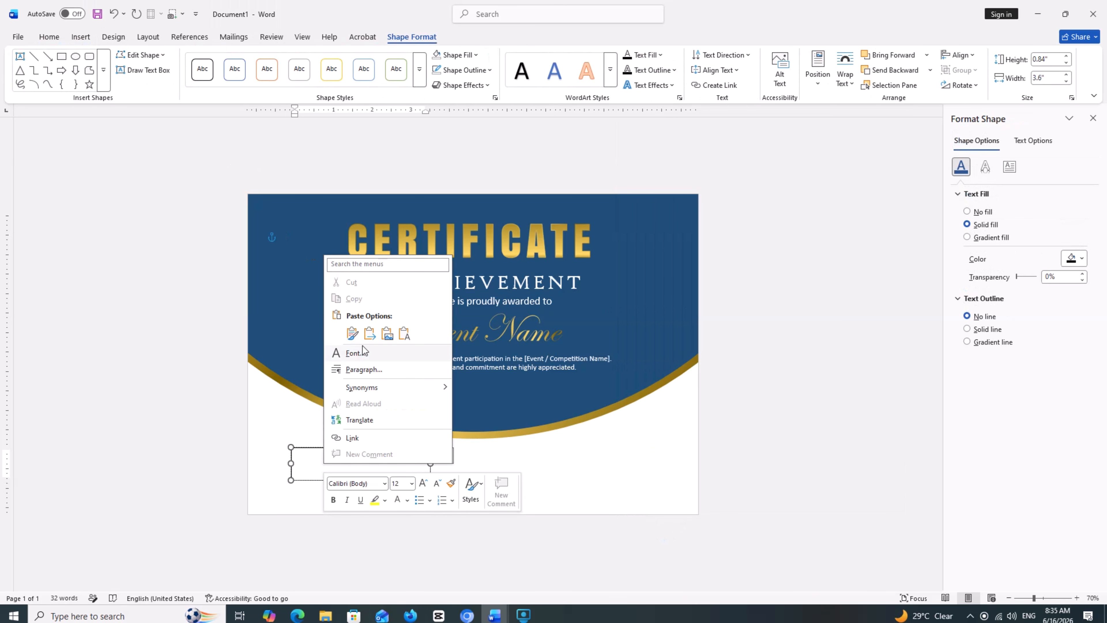
left_click(352, 333)
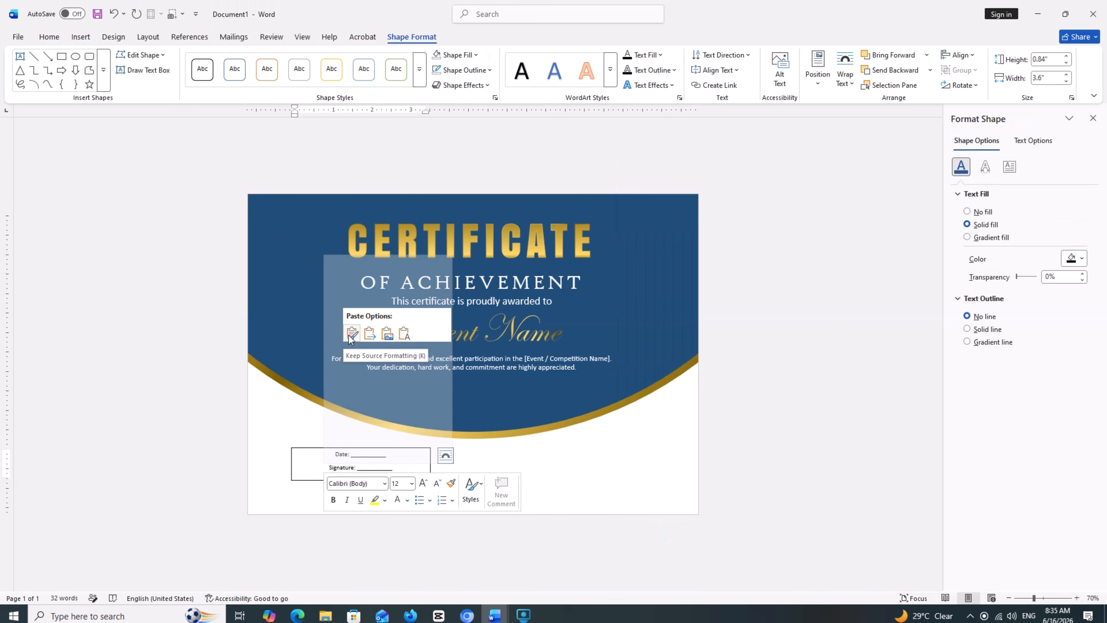
Join Date and Signature on one line and spread them apart across the text box, widened to about 9.06"
left_click(328, 464)
key("BackSpace")
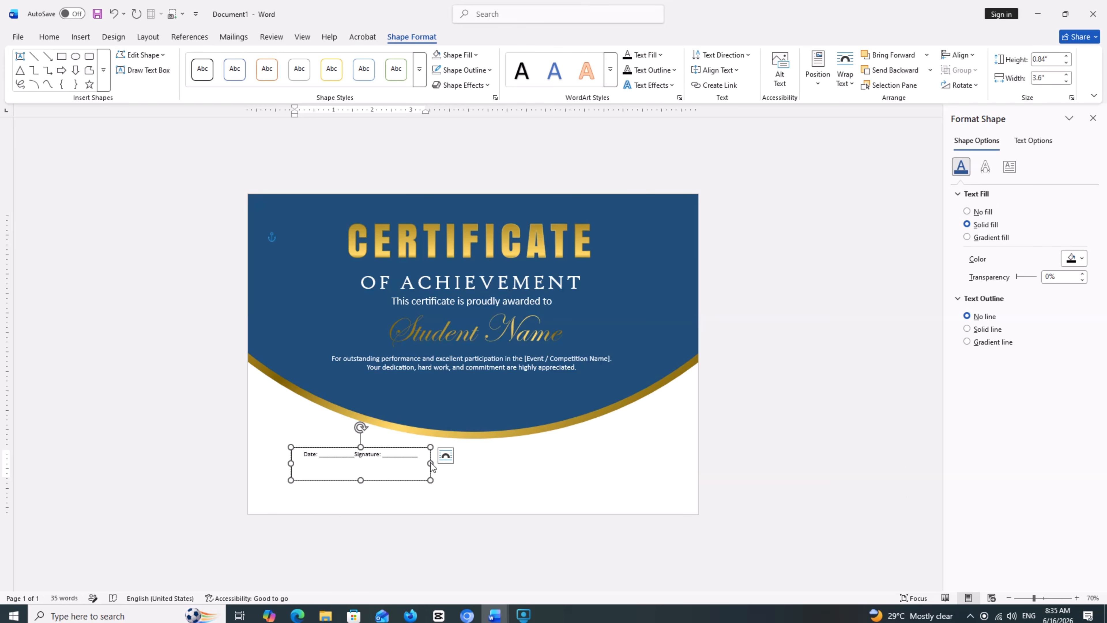
left_click_drag(431, 464, 641, 463)
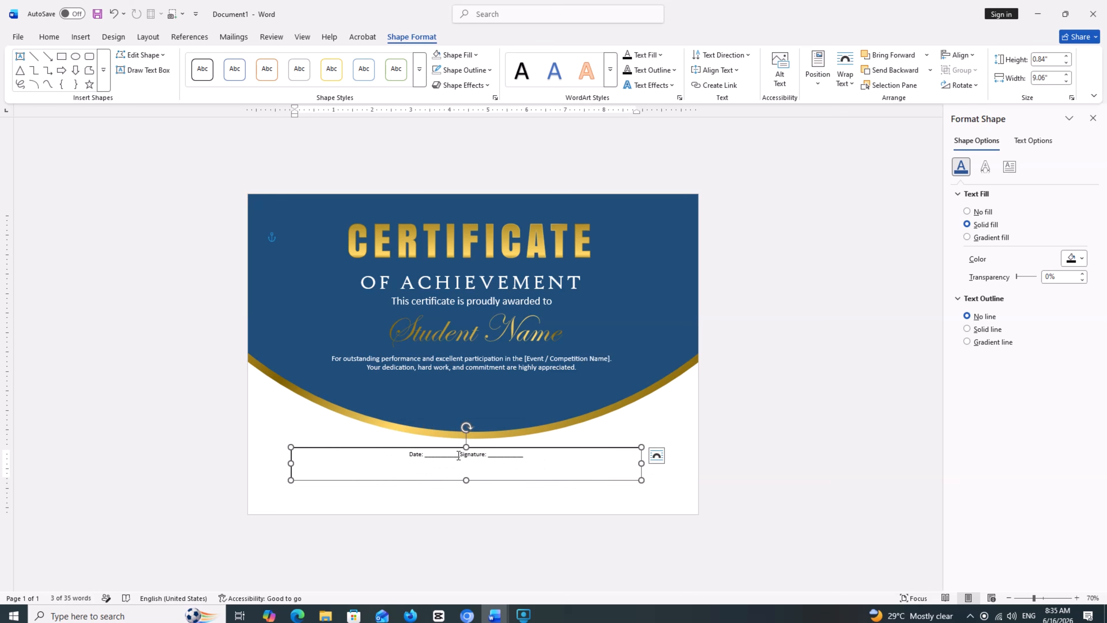
left_click(460, 456)
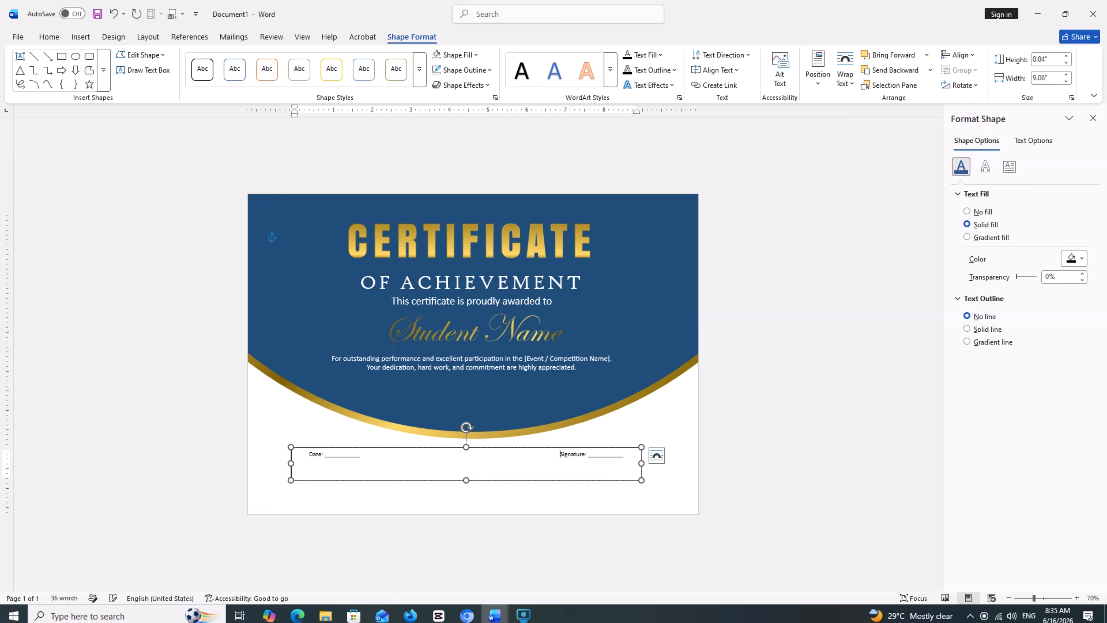
Increase the font size of the Date and Signature text to 18
key("ctrl+a")
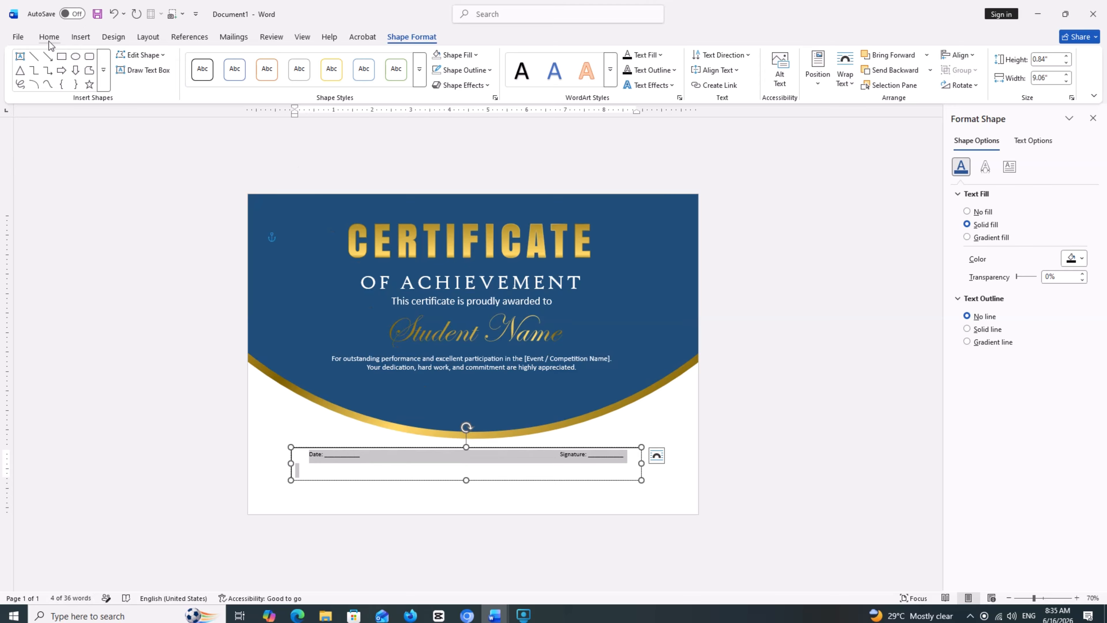
left_click(49, 36)
left_click(215, 60)
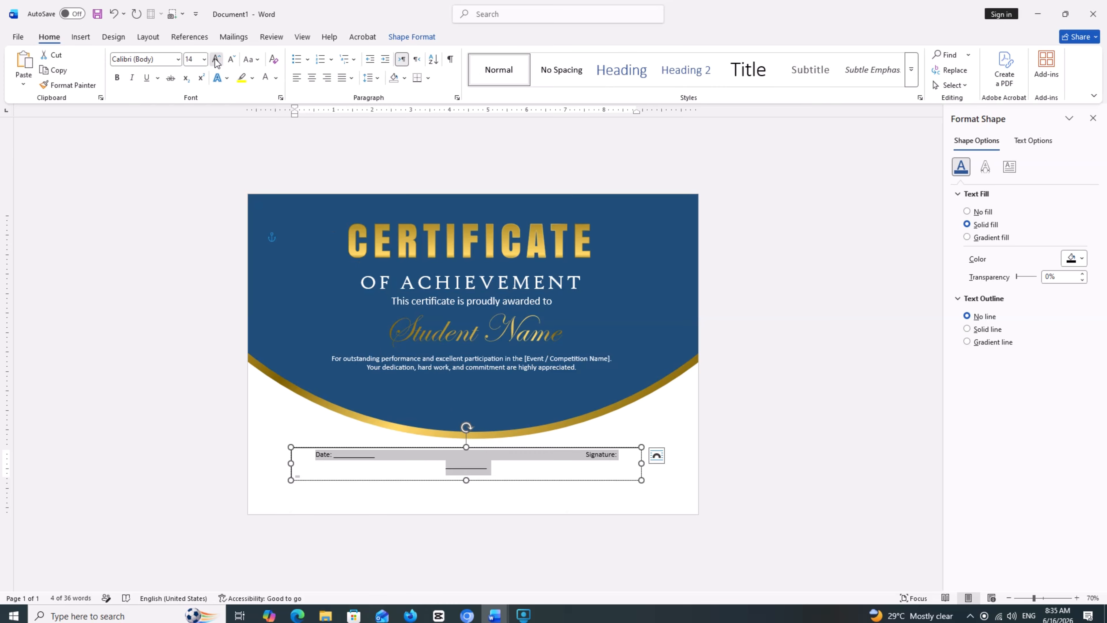
left_click(216, 60)
left_click(216, 60)
Shorten the gap between Date and Signature so the signature blank fits on the same line
left_click(543, 459)
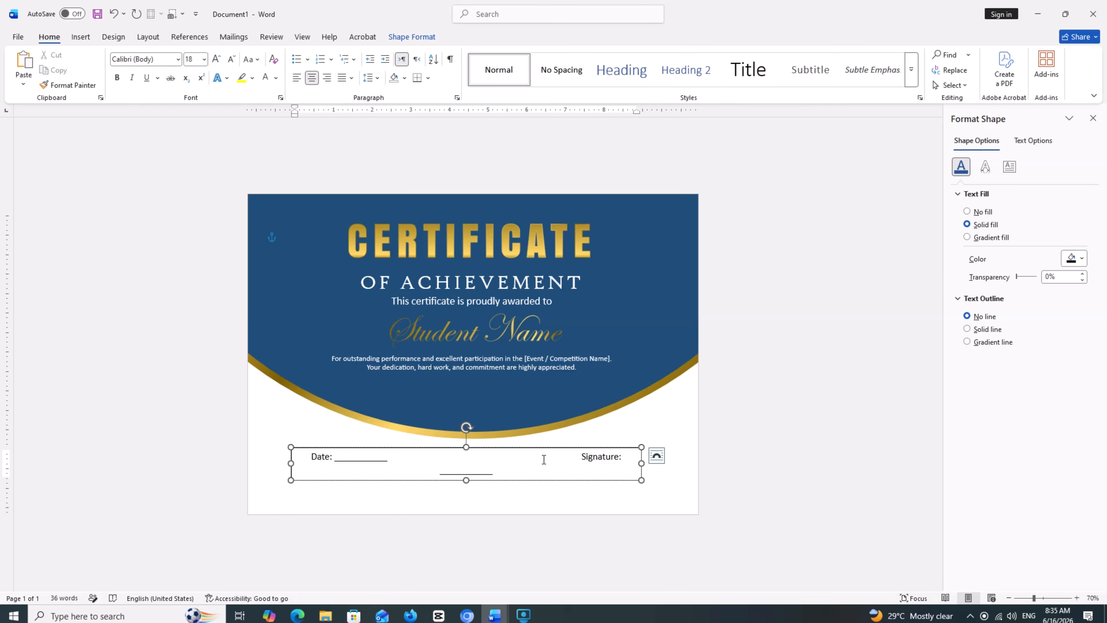
key("BackSpace")
key("BackSpace")
key("BackSpace")
key("BackSpace")
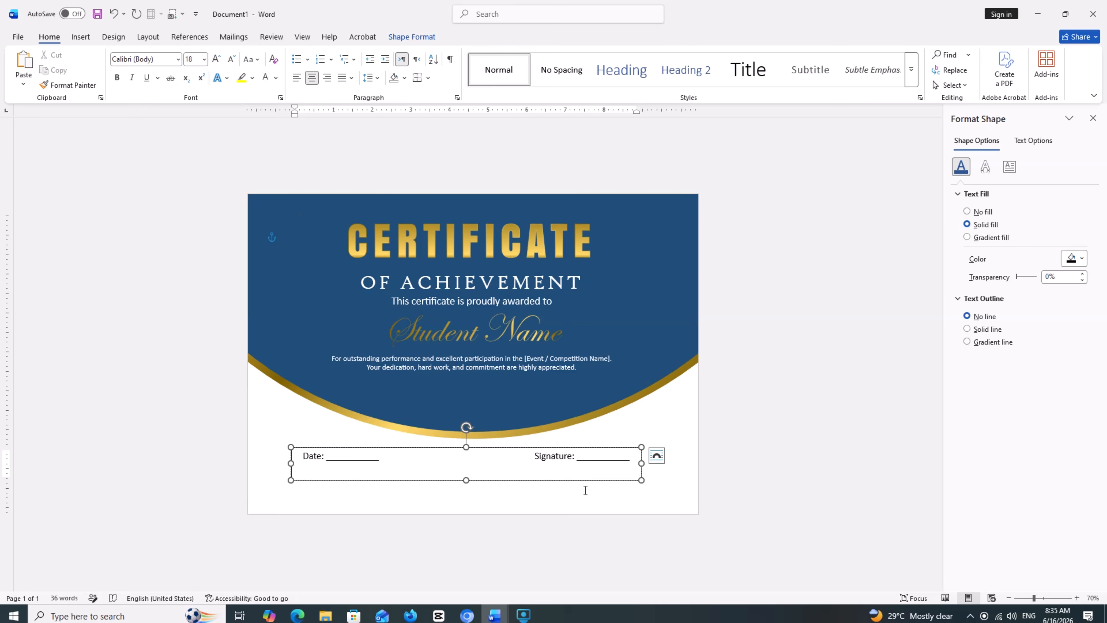
Remove the fill and the outline from the Date and Signature text box
left_click(412, 37)
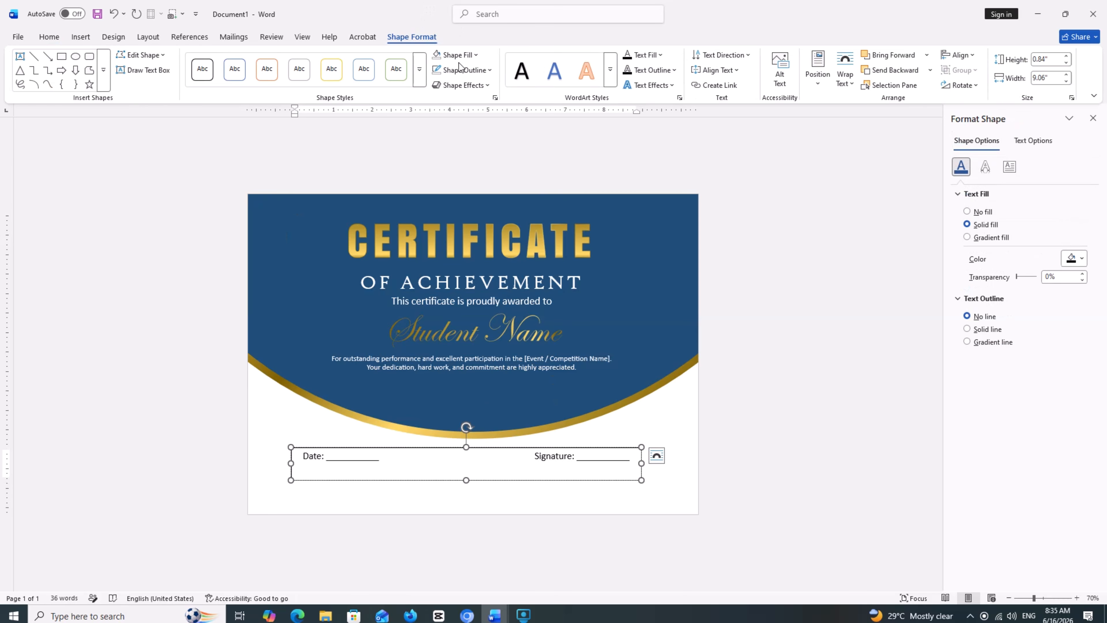
left_click(456, 55)
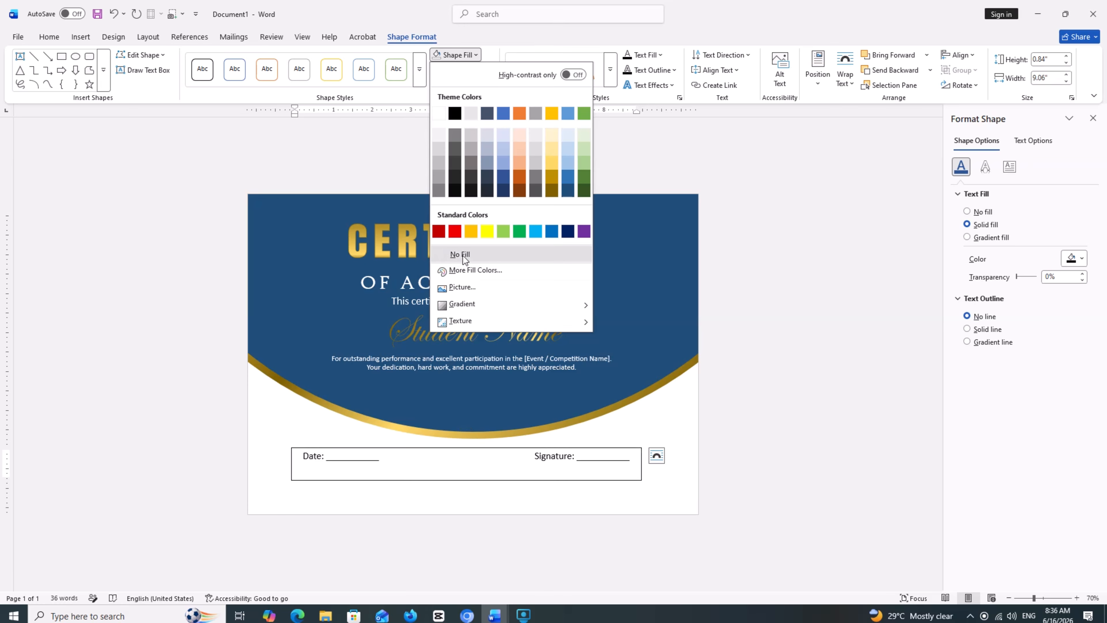
left_click(462, 255)
left_click(463, 69)
left_click(478, 270)
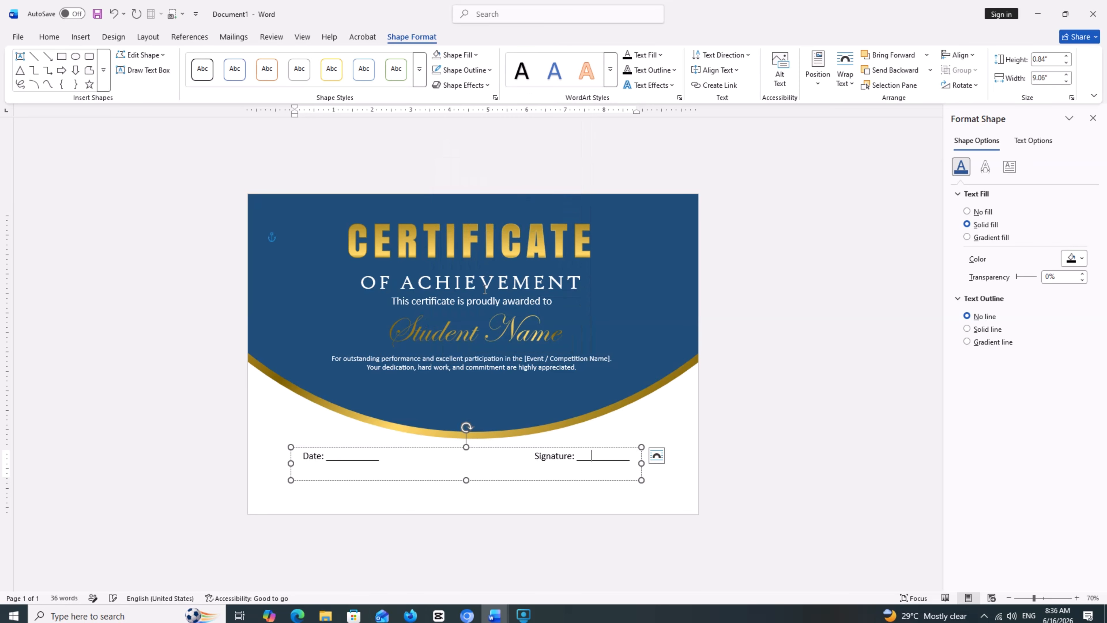
Move the Date and Signature text box slightly down and widen it on both sides to about 10.15"
left_click_drag(525, 449, 531, 459)
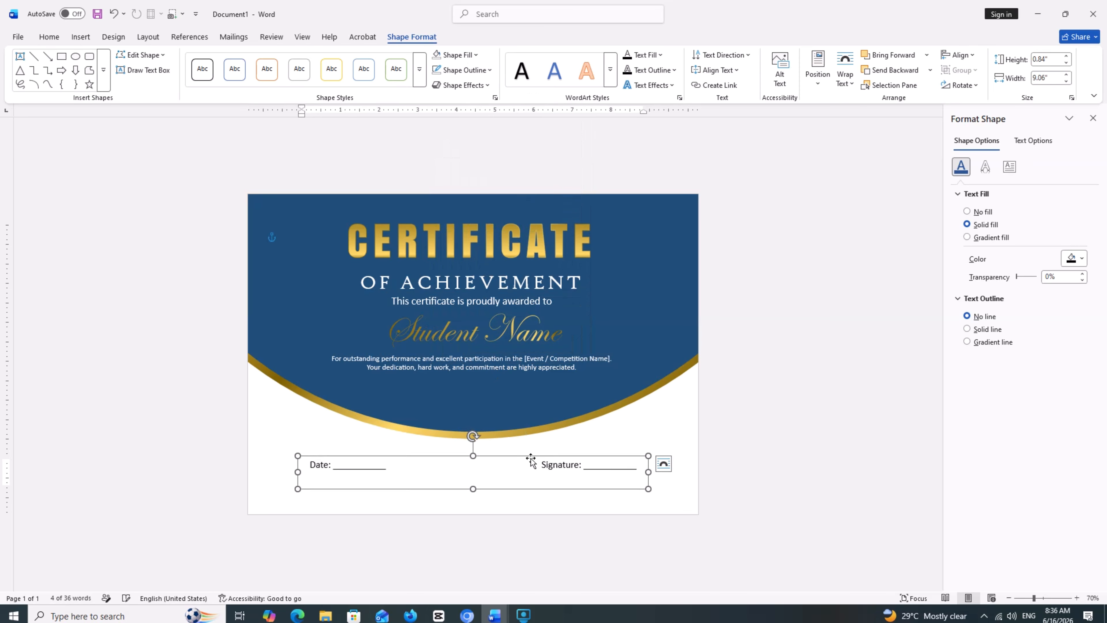
left_click_drag(649, 472, 673, 472)
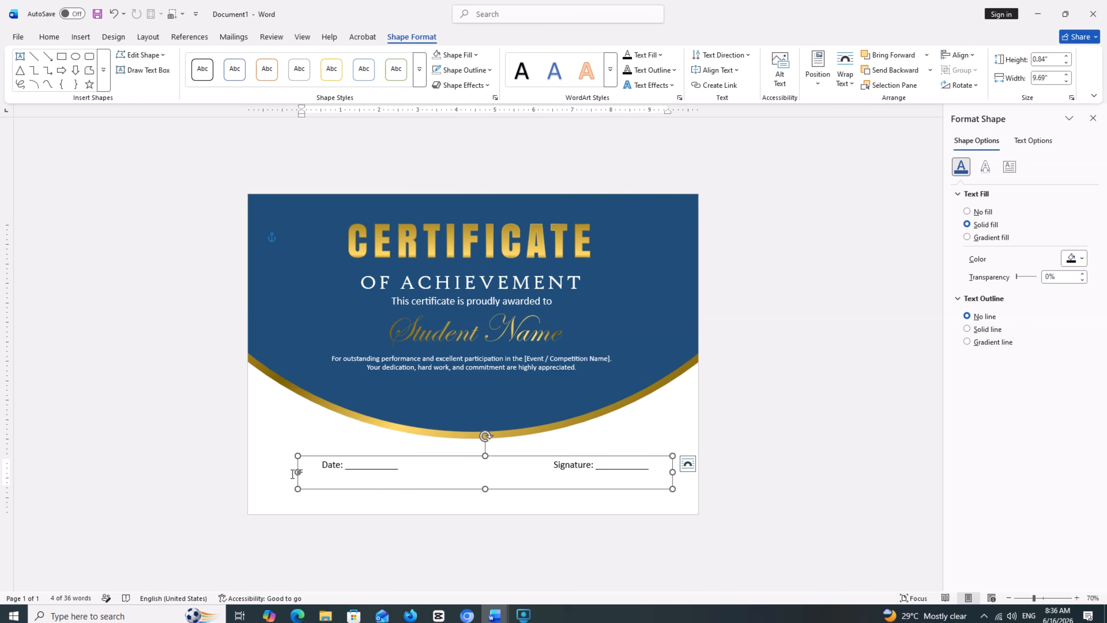
left_click_drag(297, 472, 281, 472)
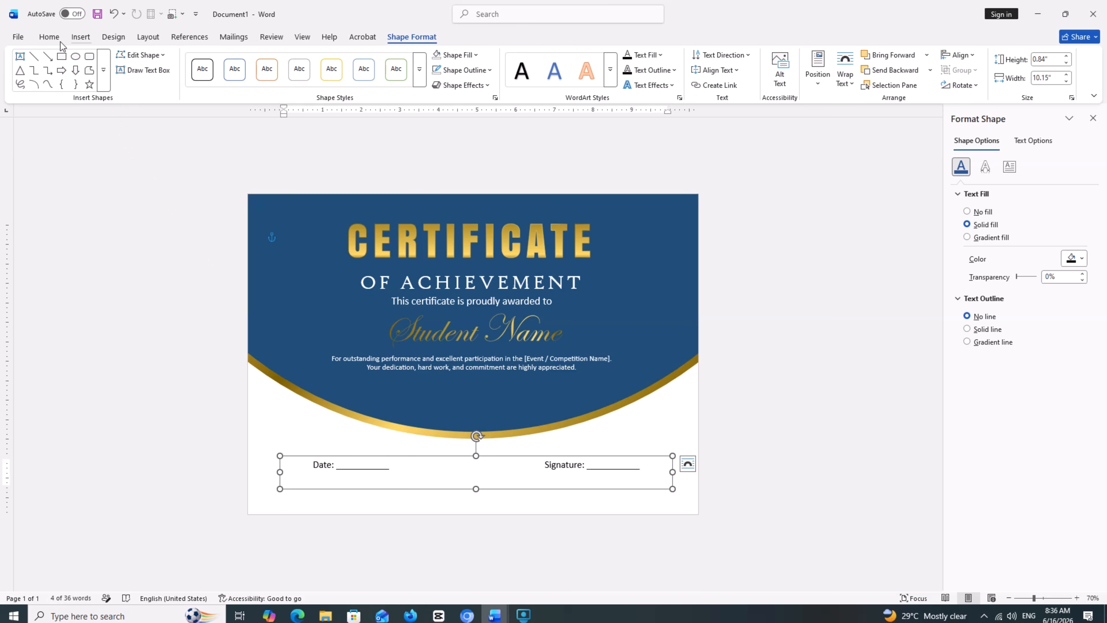
Increase the Date and Signature text to size 20 and nudge its text box slightly lower
left_click(50, 37)
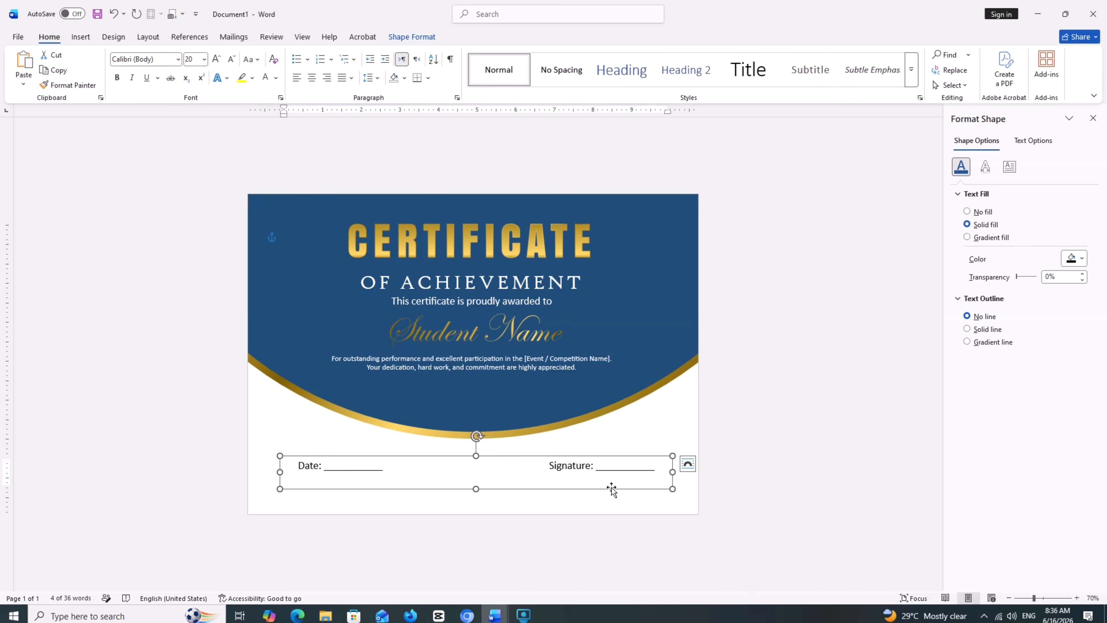
left_click_drag(549, 454, 550, 462)
left_click(630, 435)
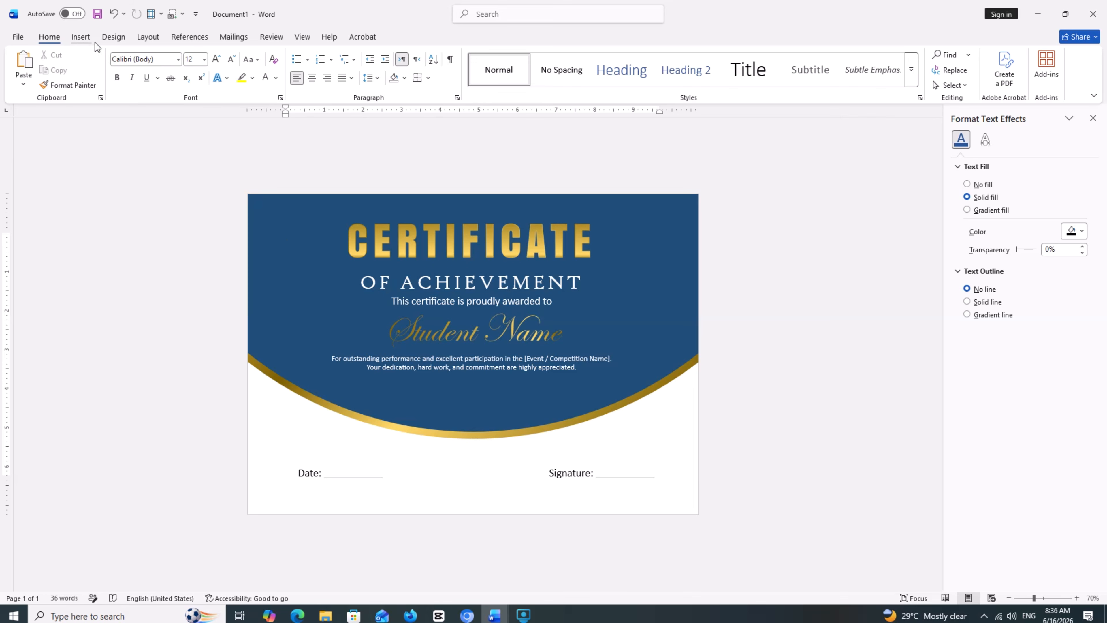
Draw a 16-point star about 4.09" by 4.09" over the gold curve, between Date and Signature
left_click(80, 37)
left_click(169, 70)
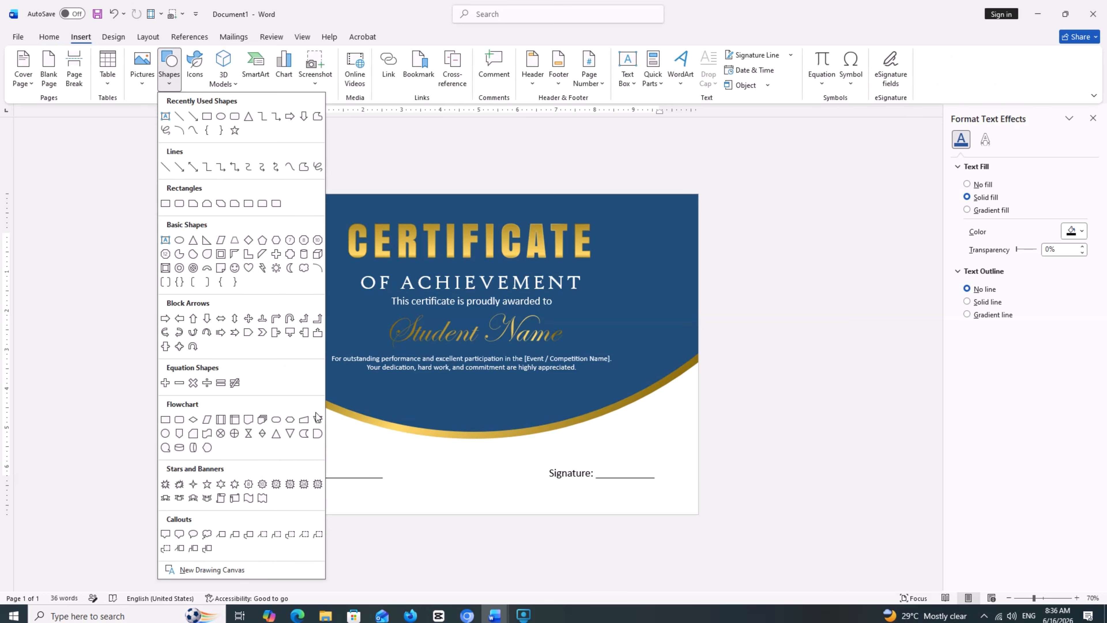
left_click(289, 485)
left_click_drag(441, 386, 459, 423)
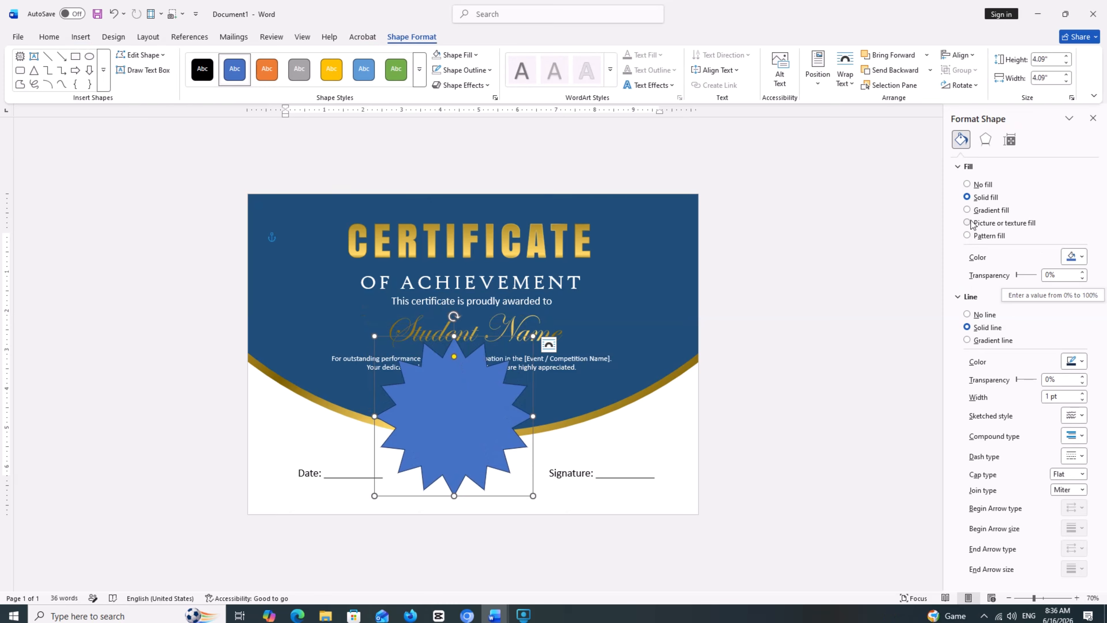
Fill the star with the gold linear gradient and set its direction to 270°
left_click(968, 210)
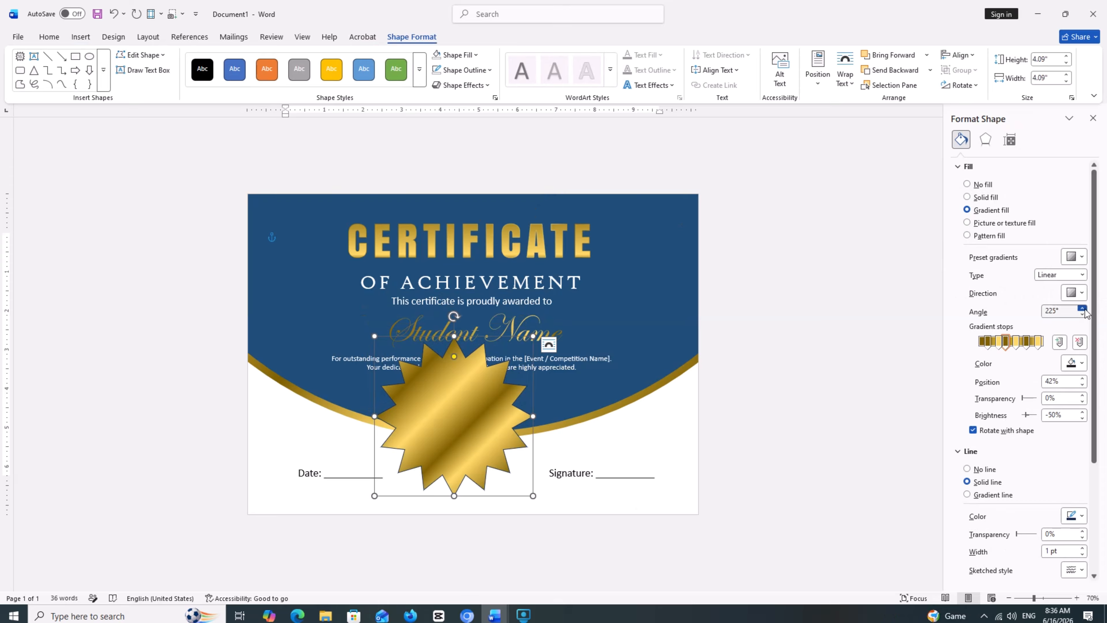
left_click(1075, 293)
left_click(1015, 340)
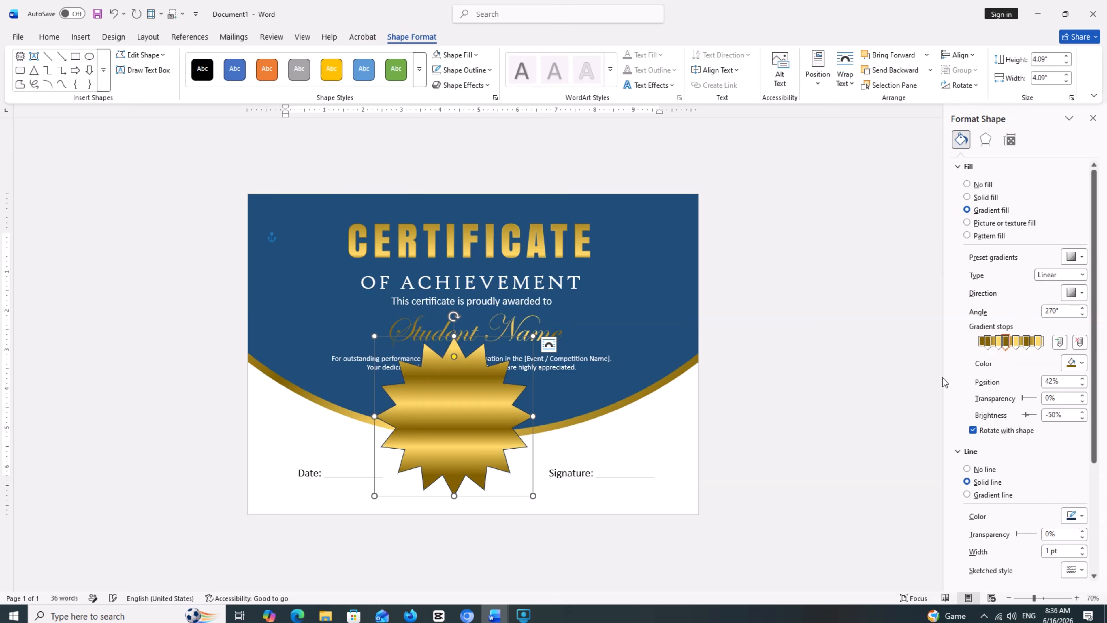
Delete the star gradient's dark stop at 42% and a neighboring stop, and shift the outer dark stop to 92%
left_click(1008, 343)
key("Delete")
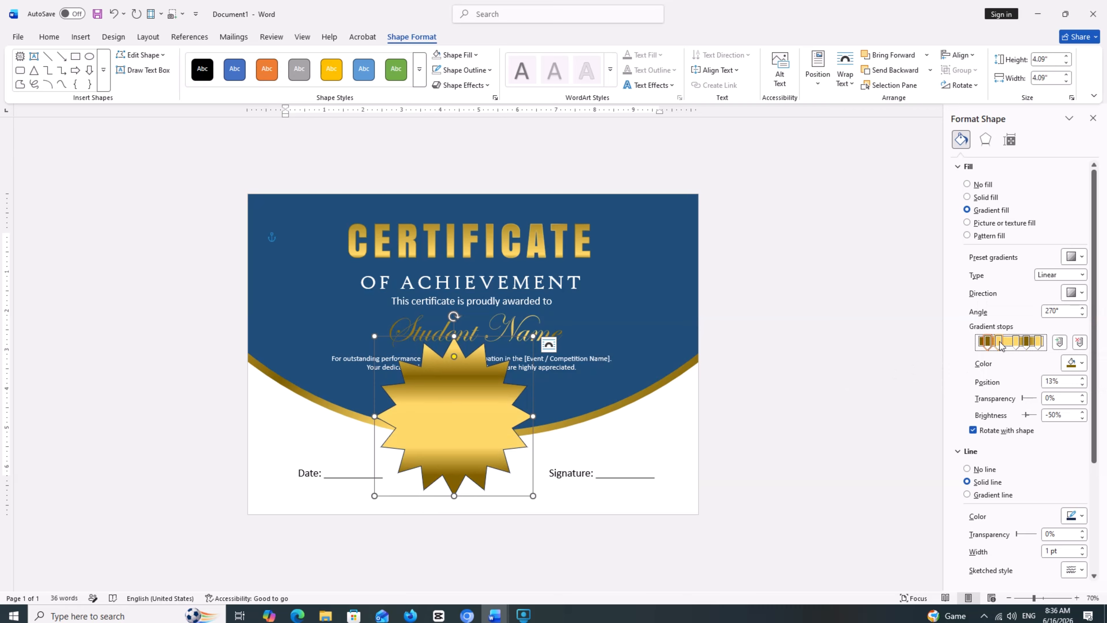
left_click(998, 345)
key("Delete")
mouse_move(1014, 343)
left_mouse_down()
mouse_move(1004, 342)
mouse_move(1025, 341)
mouse_move(982, 342)
mouse_move(1017, 344)
left_mouse_up()
left_click_drag(1024, 344, 1038, 344)
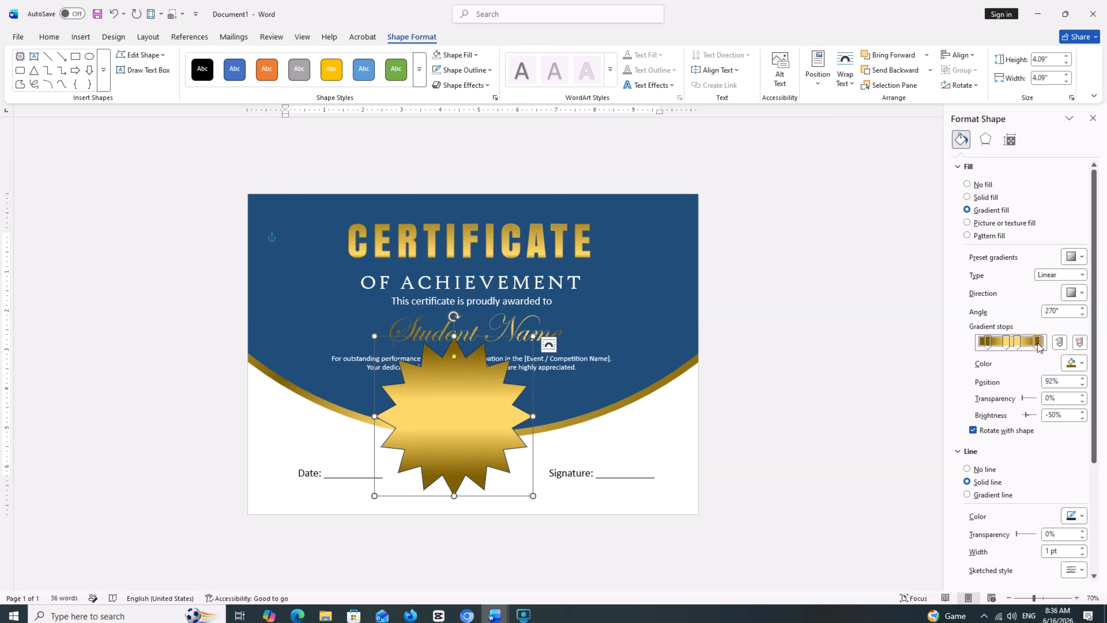
Place the star gradient's light stop at 78% and give it a middle stop at 57% colored Gold, Darker 25%
left_click(1016, 344)
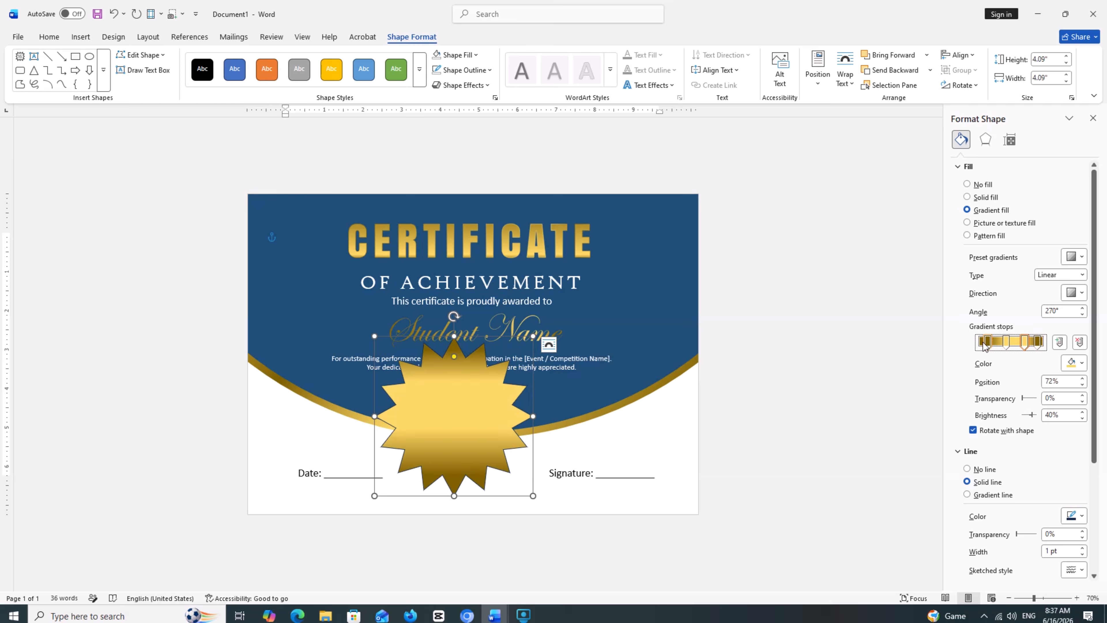
left_click_drag(984, 345, 1029, 348)
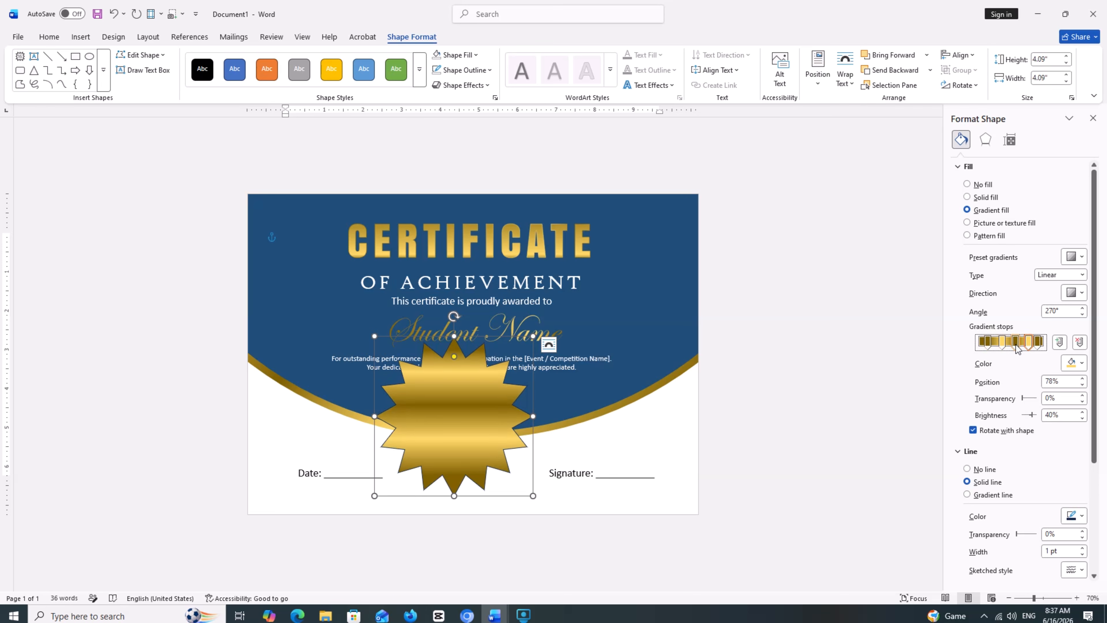
left_click(1016, 343)
left_click(1075, 363)
left_click(1066, 486)
left_click(943, 427)
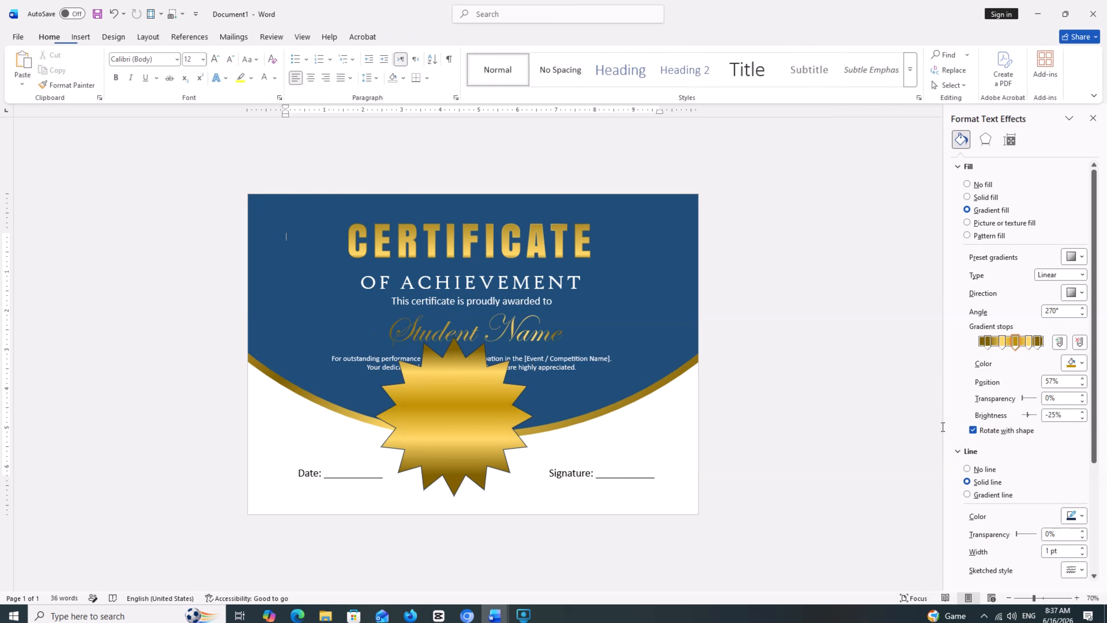
Remove the outline from the gold star
left_click(478, 415)
left_click(463, 70)
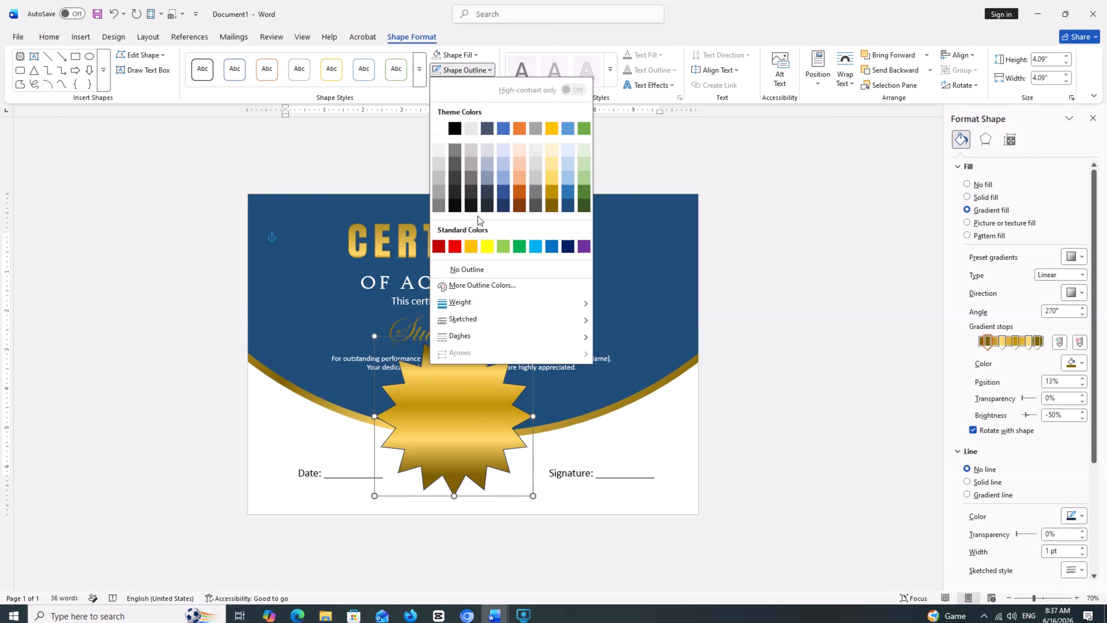
left_click(480, 269)
Draw a circle on the star, enlarge it to about 2.82" by 2.79", and center it on the star
left_click(49, 37)
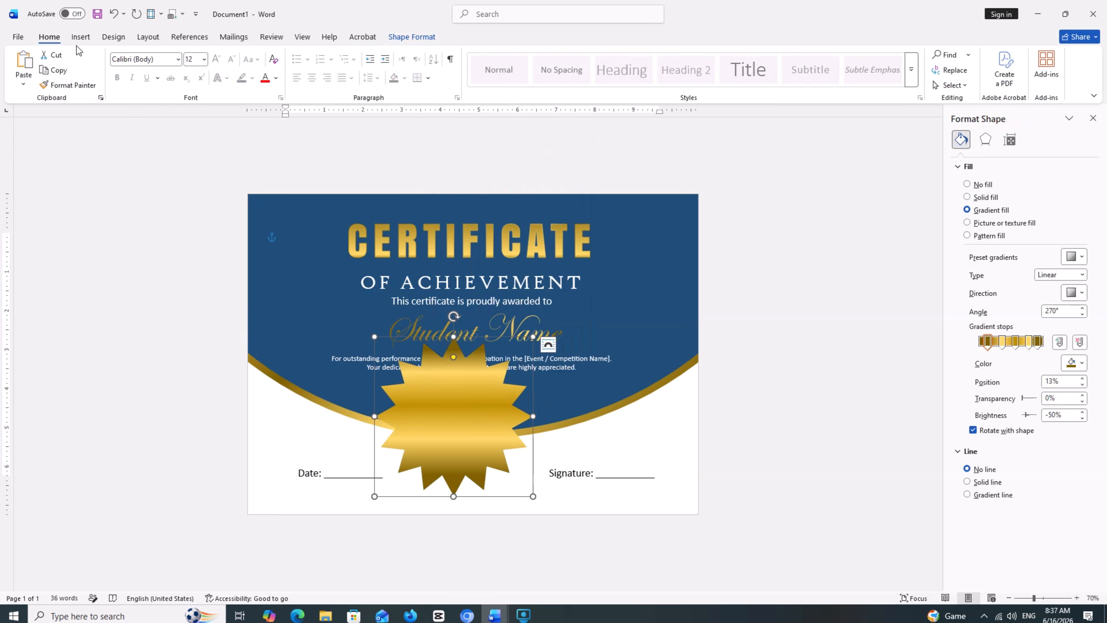
left_click(80, 36)
left_click(169, 65)
left_click(250, 128)
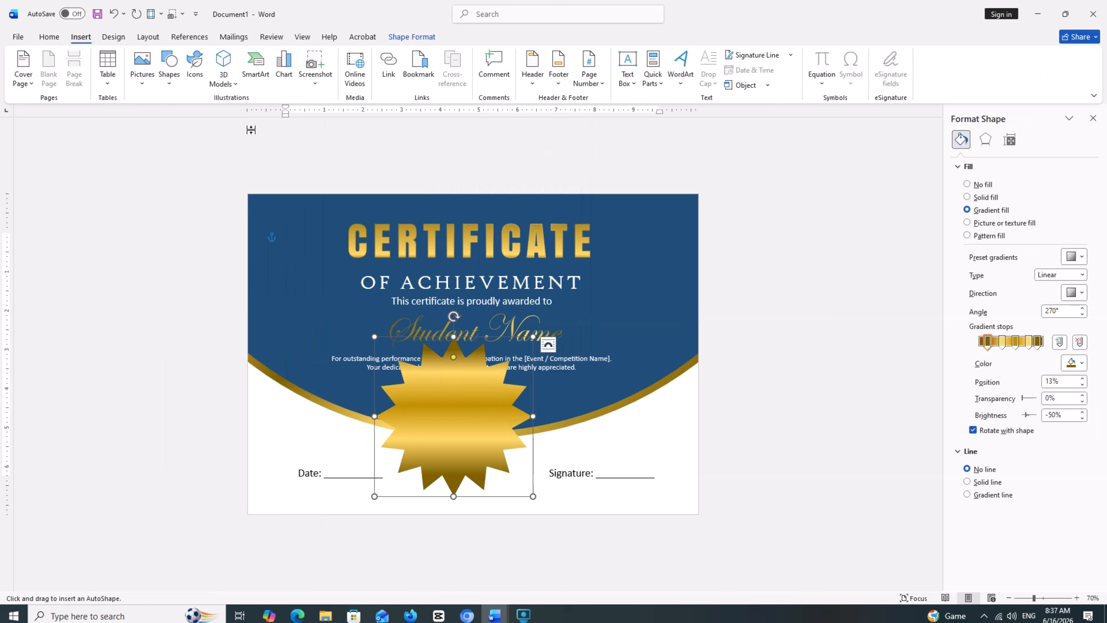
left_click_drag(453, 400, 506, 455)
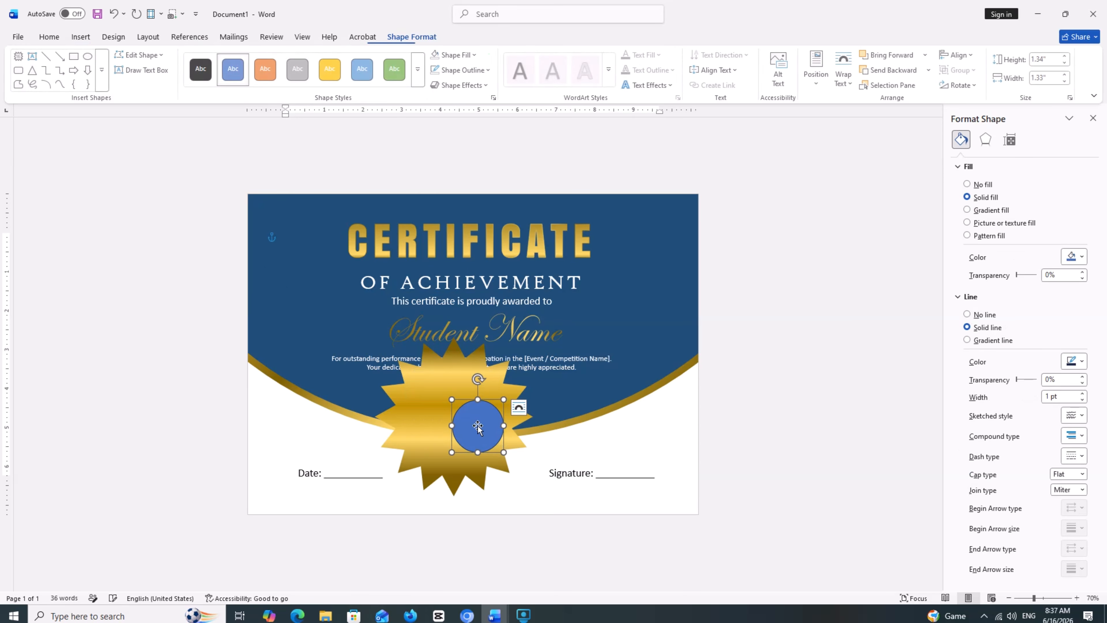
left_click_drag(449, 395, 424, 385)
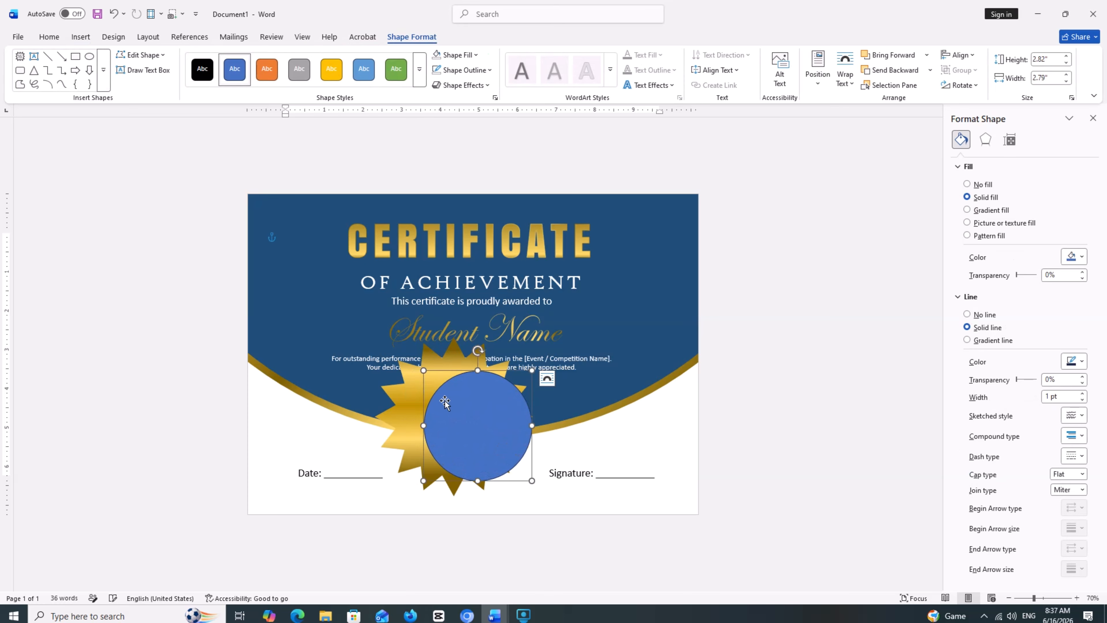
left_click_drag(488, 435, 462, 420)
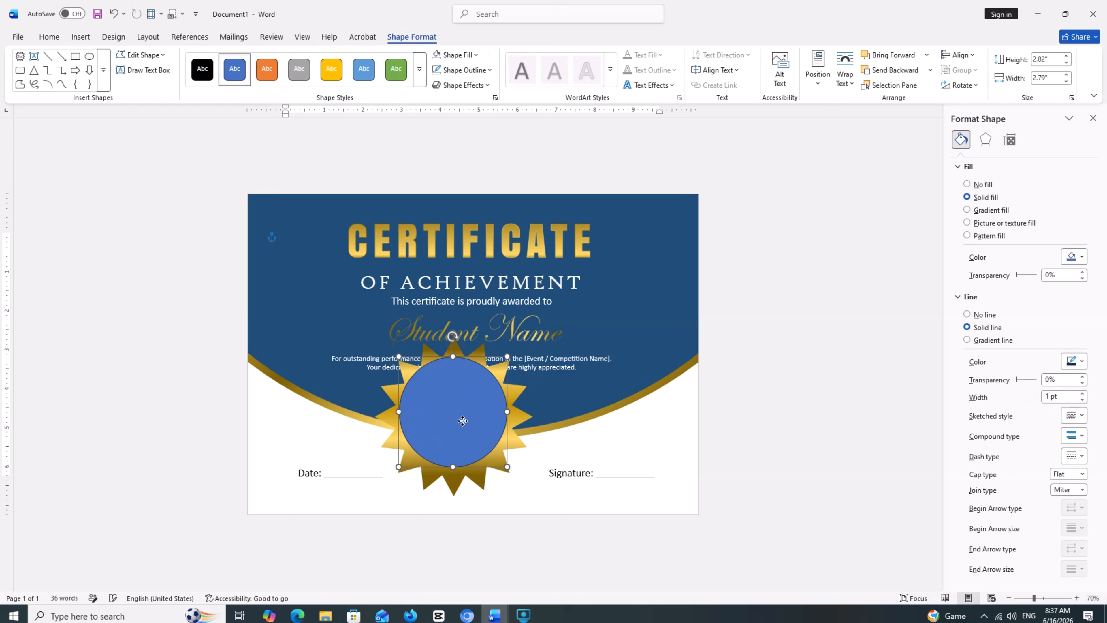
Apply a gradient fill to the circle and recolor its 92% stop light gray
left_click(456, 55)
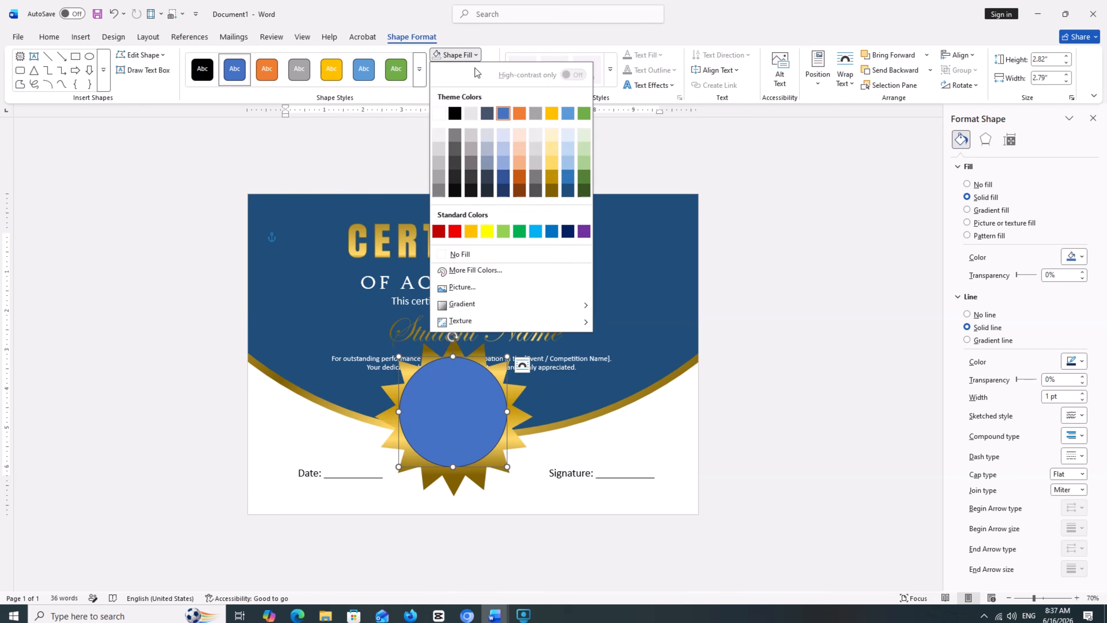
left_click(471, 164)
left_click(968, 210)
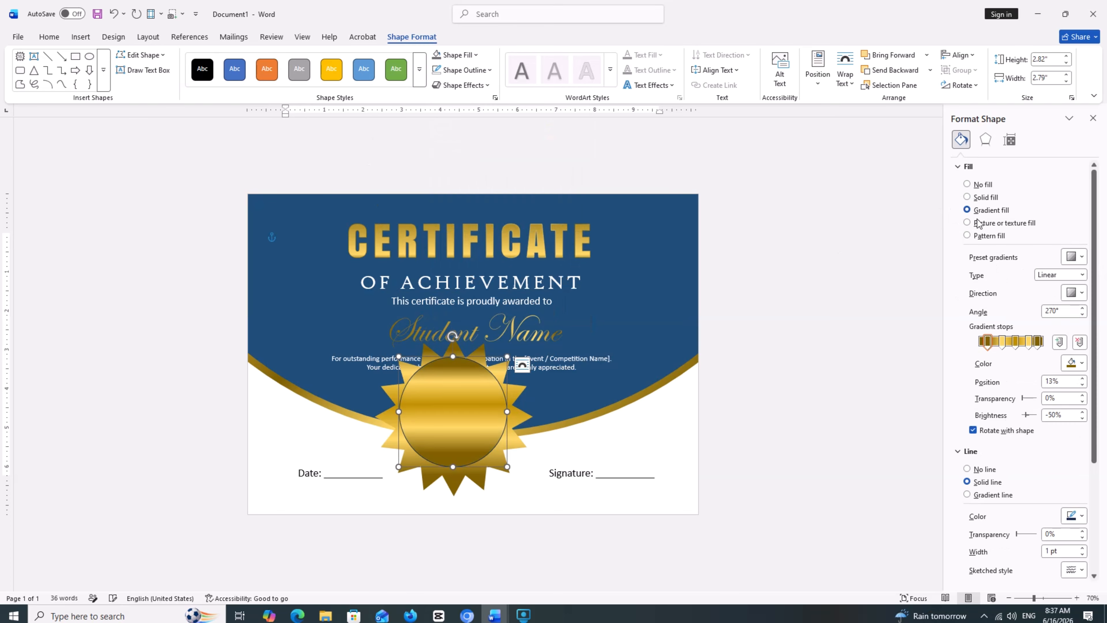
left_click(1039, 344)
left_click(1074, 363)
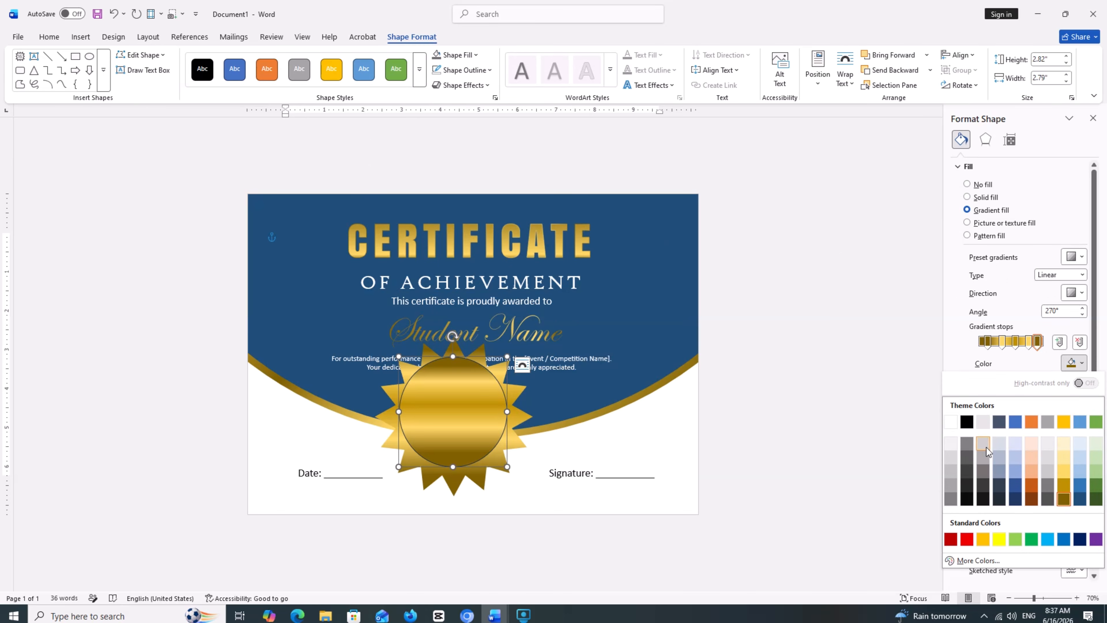
left_click(1002, 418)
Recolor the circle's 78% gradient stop to gray, Darker 50%, and its 57% stop to gray, Darker 25%
left_click(1029, 342)
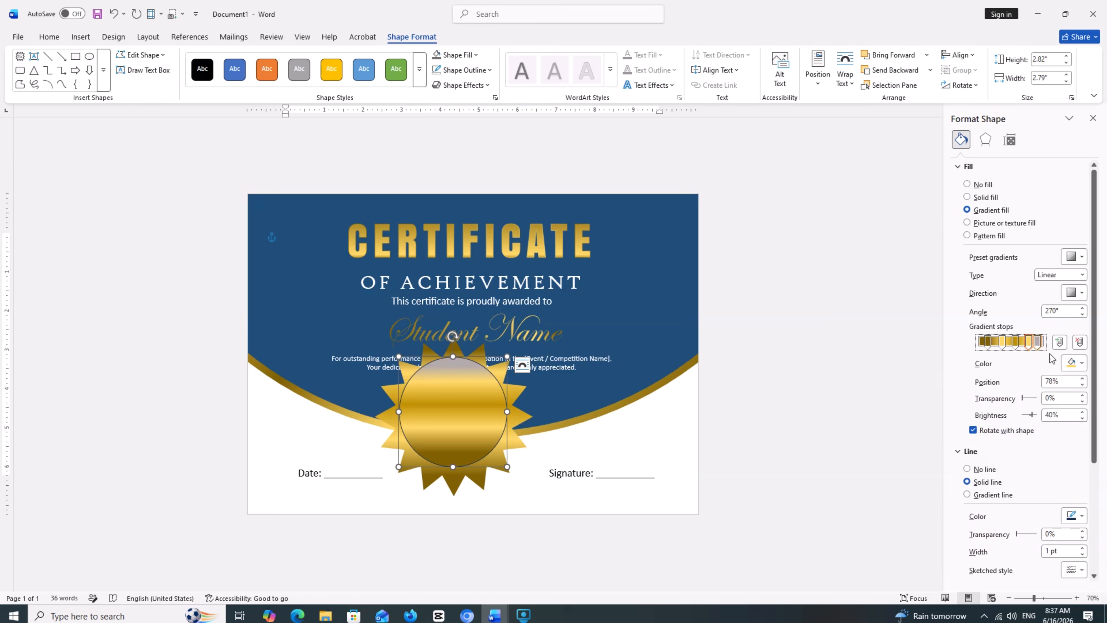
left_click(1074, 363)
left_click(988, 476)
left_click(1016, 342)
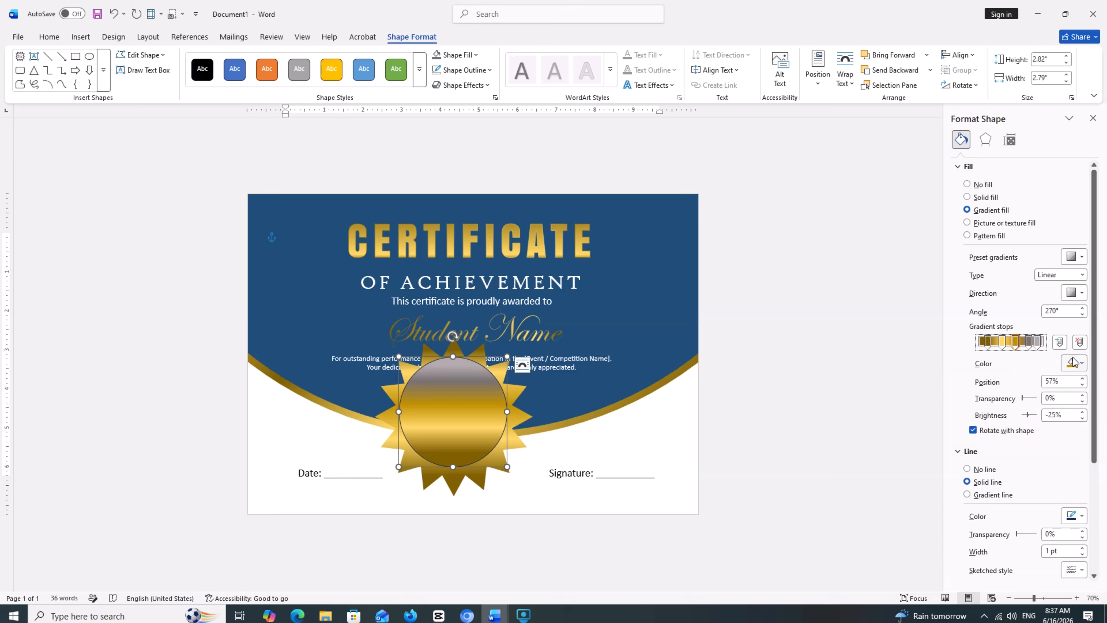
left_click(1074, 363)
left_click(985, 457)
Recolor the circle's 36% and 13% gradient stops to gray, Darker 50%
left_click(1002, 342)
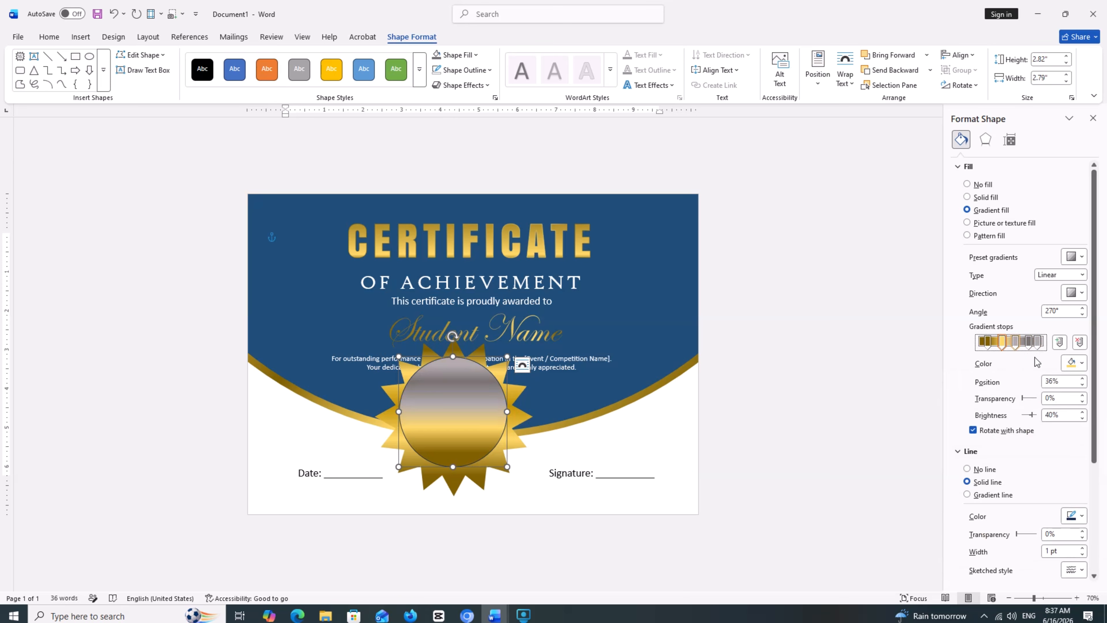
left_click(1074, 363)
left_click(984, 471)
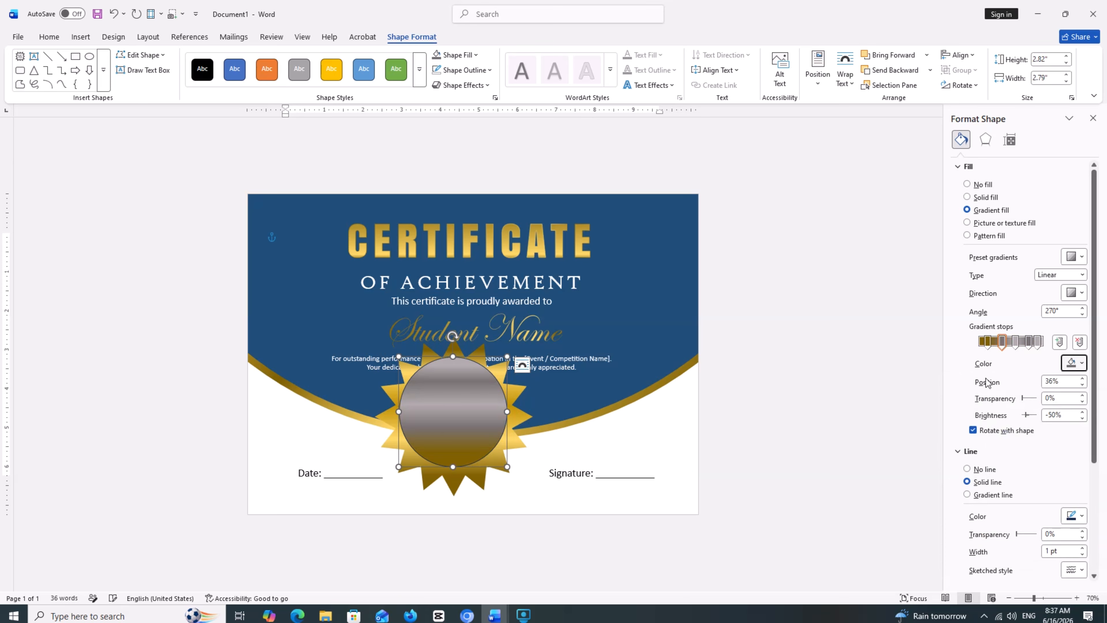
left_click(988, 342)
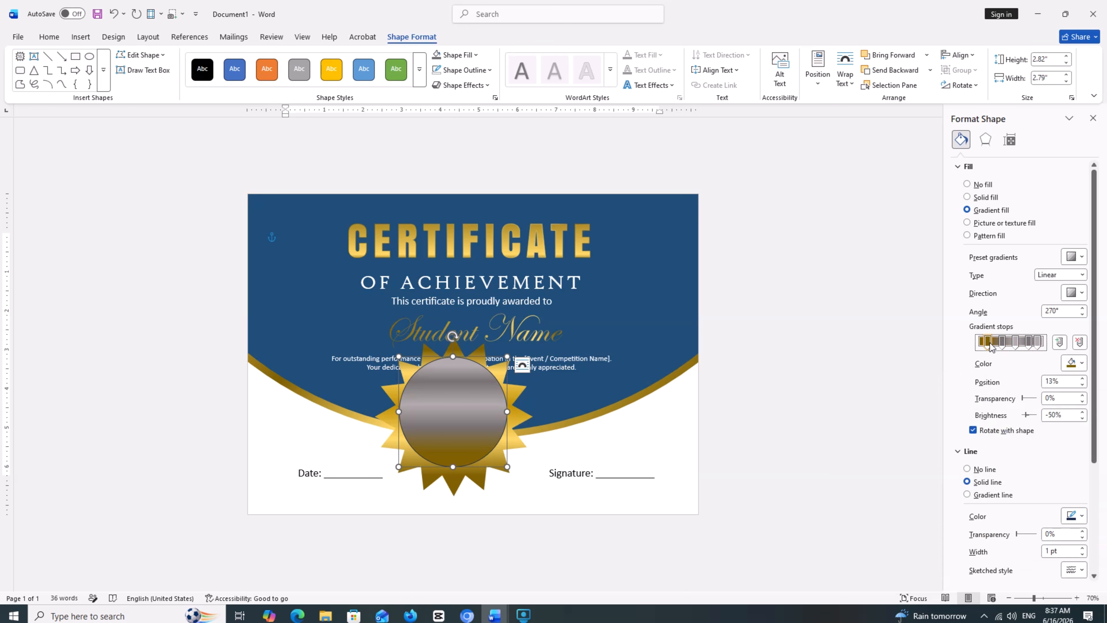
left_click(1073, 364)
left_click(985, 472)
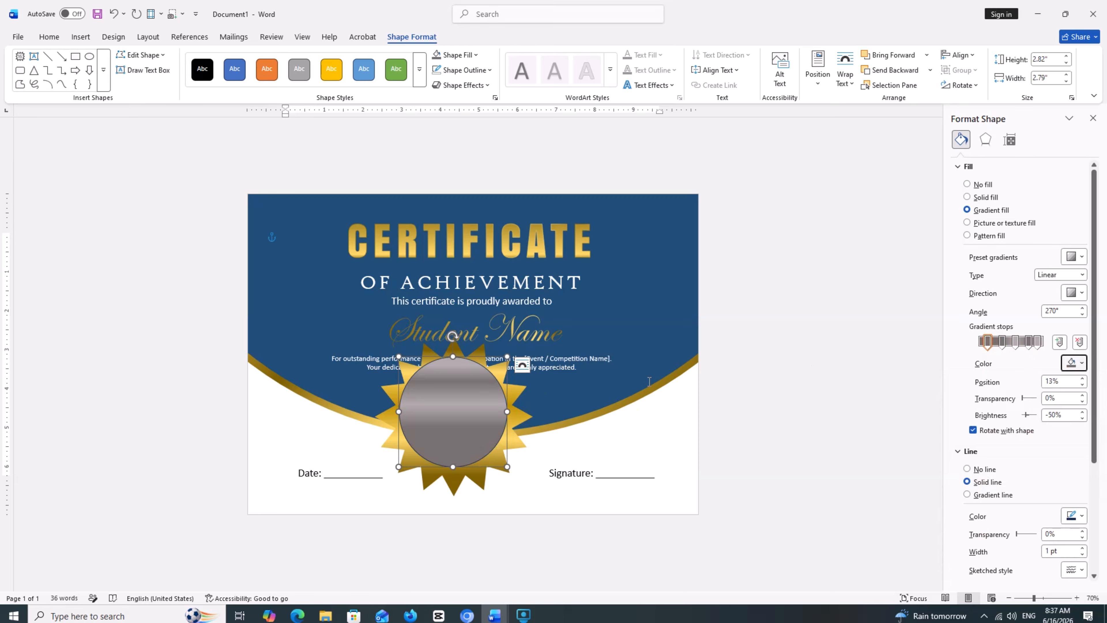
Remove the circle's outline and recolor its 78% and 36% gradient stops to gray, Darker 75%
left_click(463, 70)
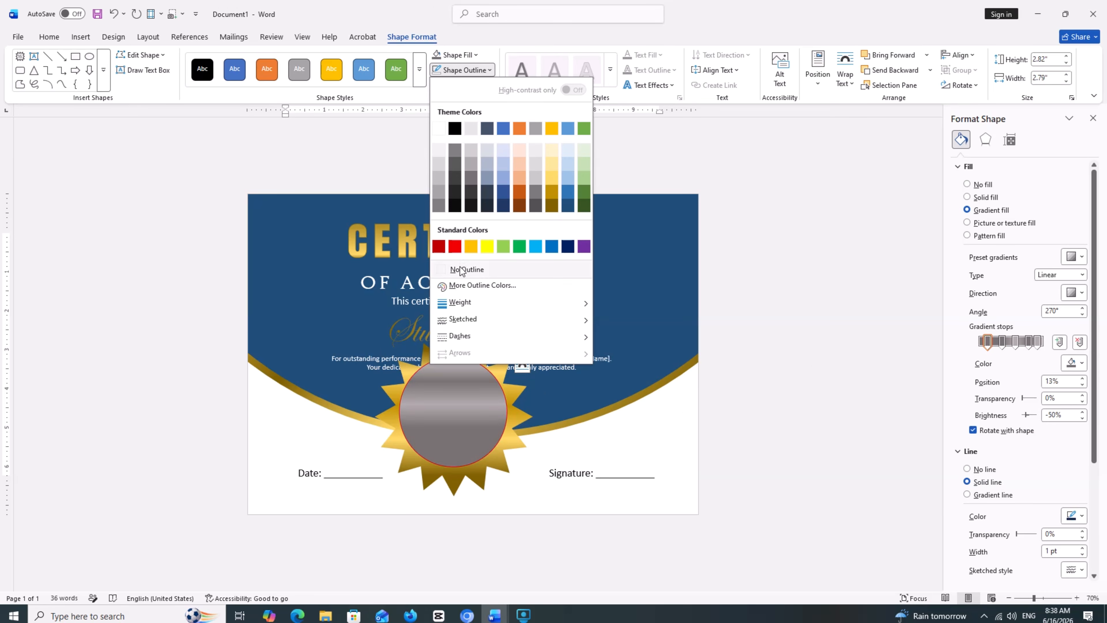
left_click(462, 271)
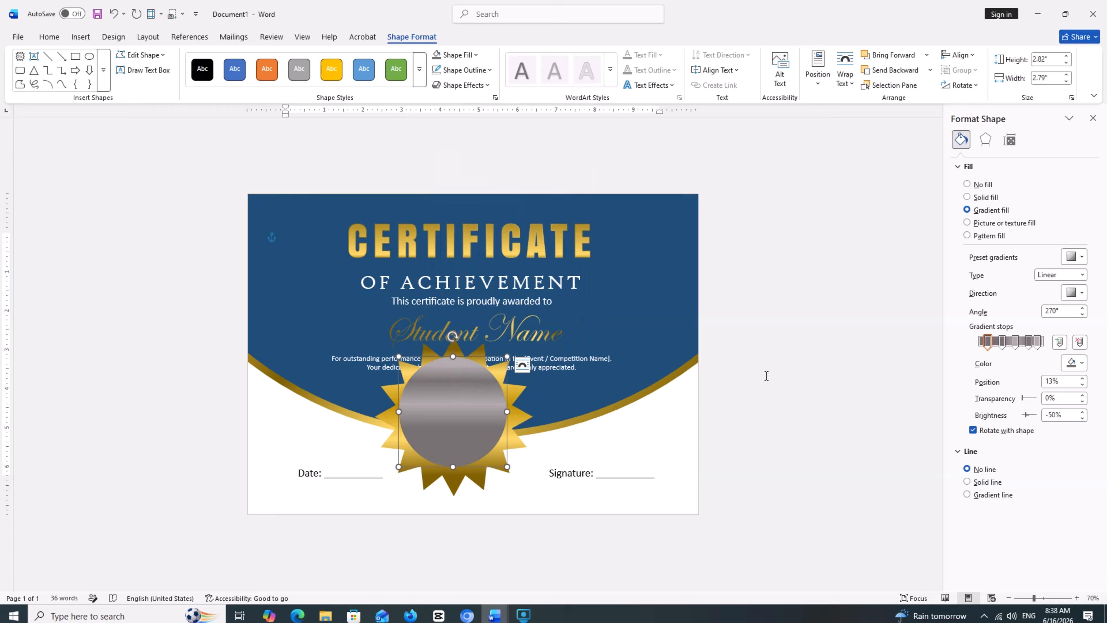
left_click(1029, 341)
left_click(1074, 363)
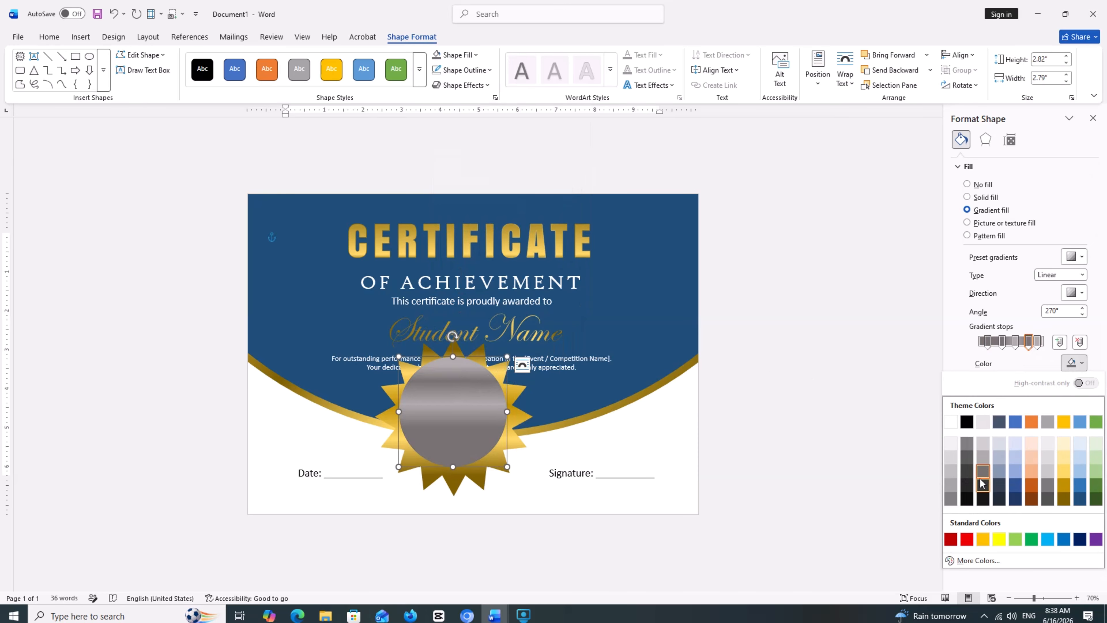
left_click(984, 480)
left_click(1002, 341)
left_click(1074, 363)
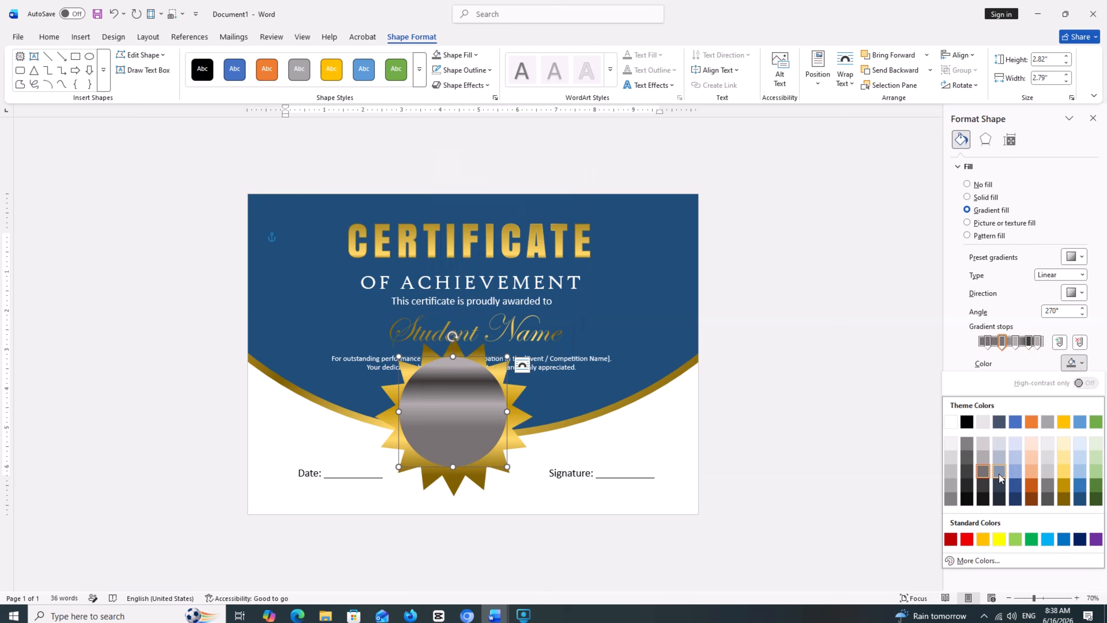
left_click(989, 474)
Recolor the circle's 92%, 57% and 13% gradient stops to gray, Darker 50%, and deselect the circle
left_click(1038, 341)
left_click(1073, 363)
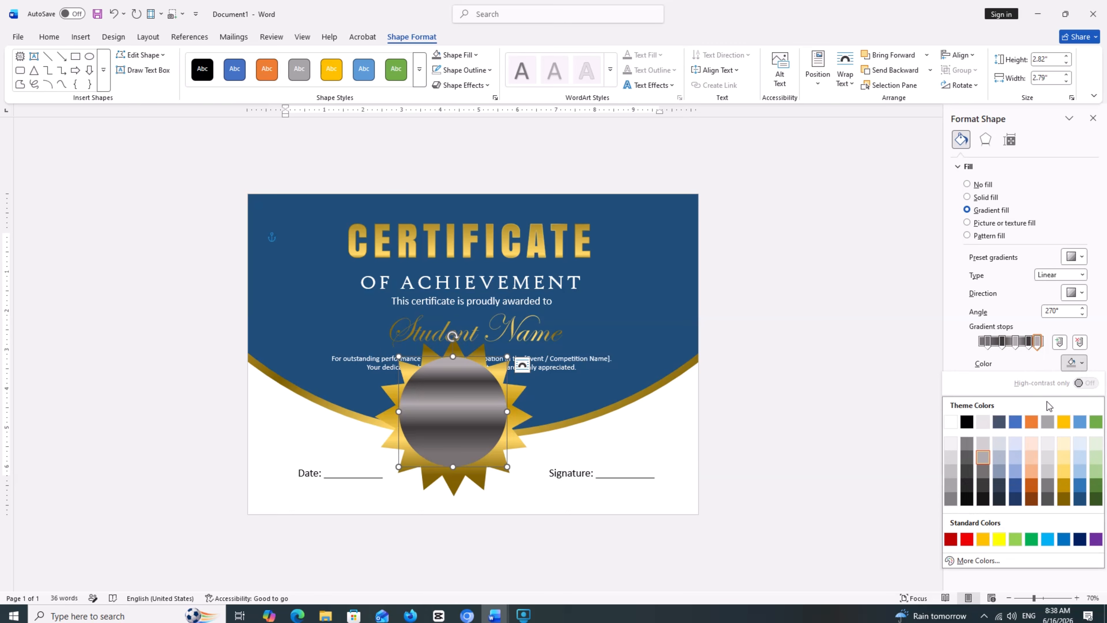
left_click(983, 478)
left_click(1016, 341)
left_click(1073, 363)
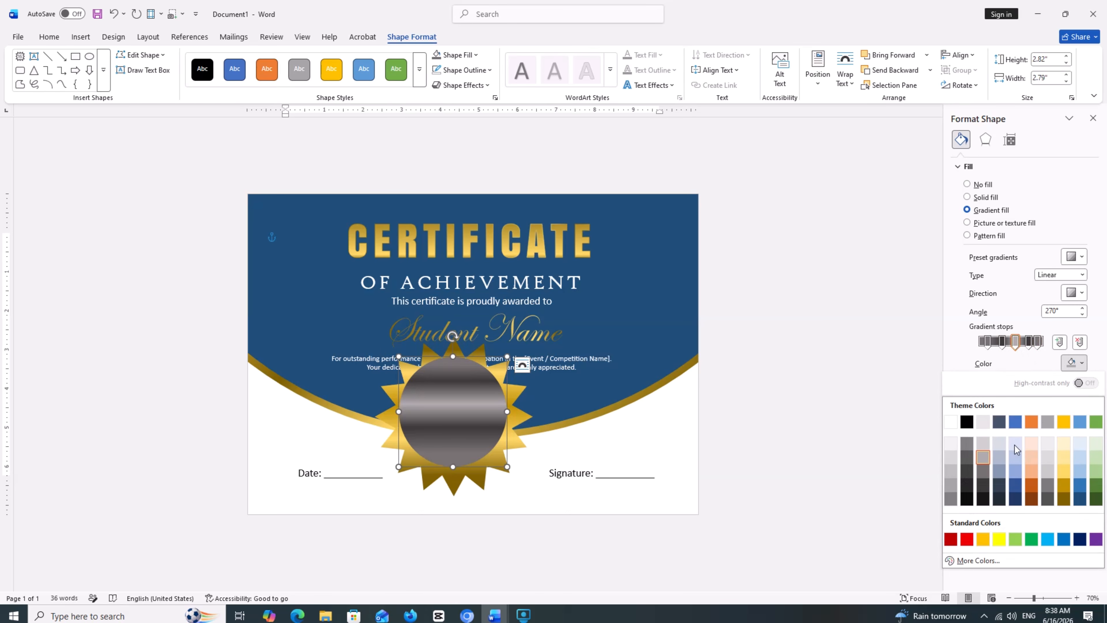
left_click(986, 474)
left_click(989, 341)
left_click(1073, 363)
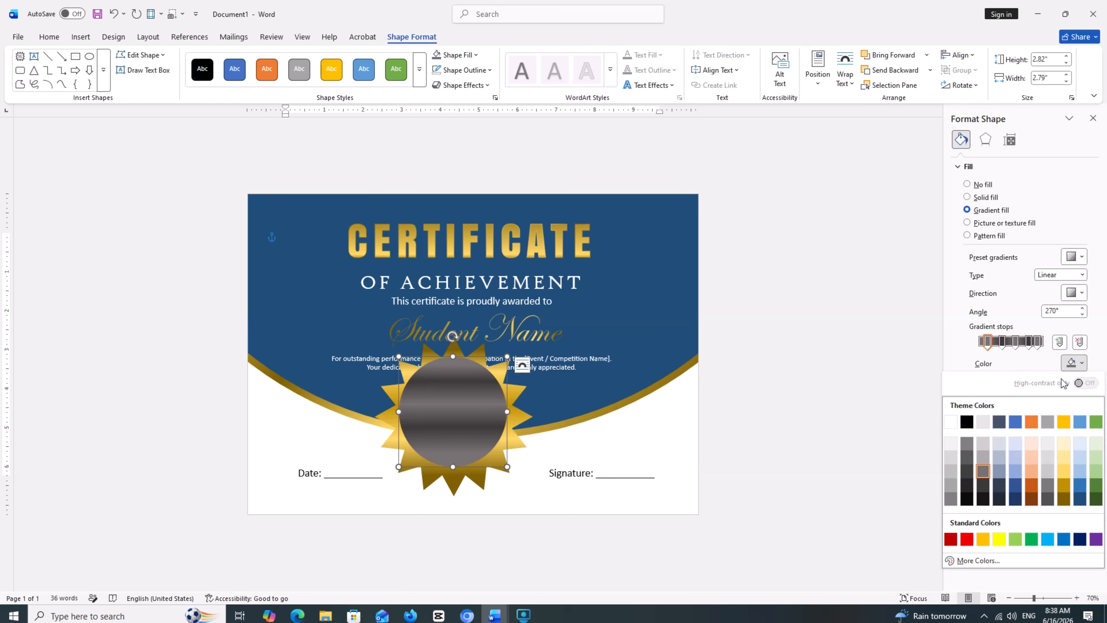
left_click(985, 480)
left_click(817, 418)
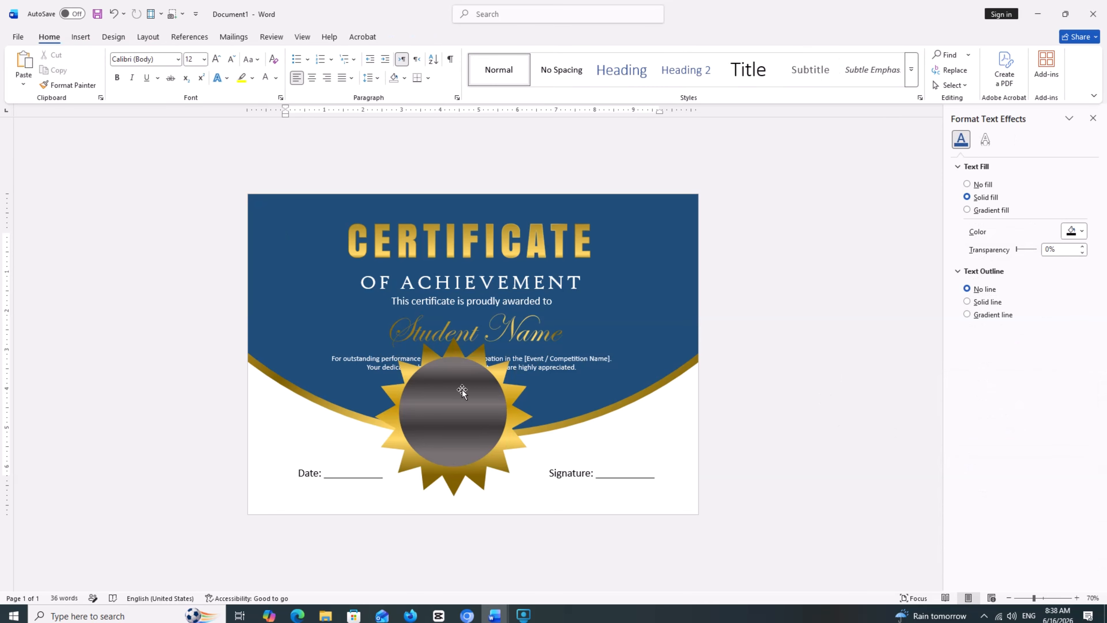
Draw a narrow vertical rectangle about 2.03" high and 0.55" wide to the right of the seal, above the signature line
left_click(80, 41)
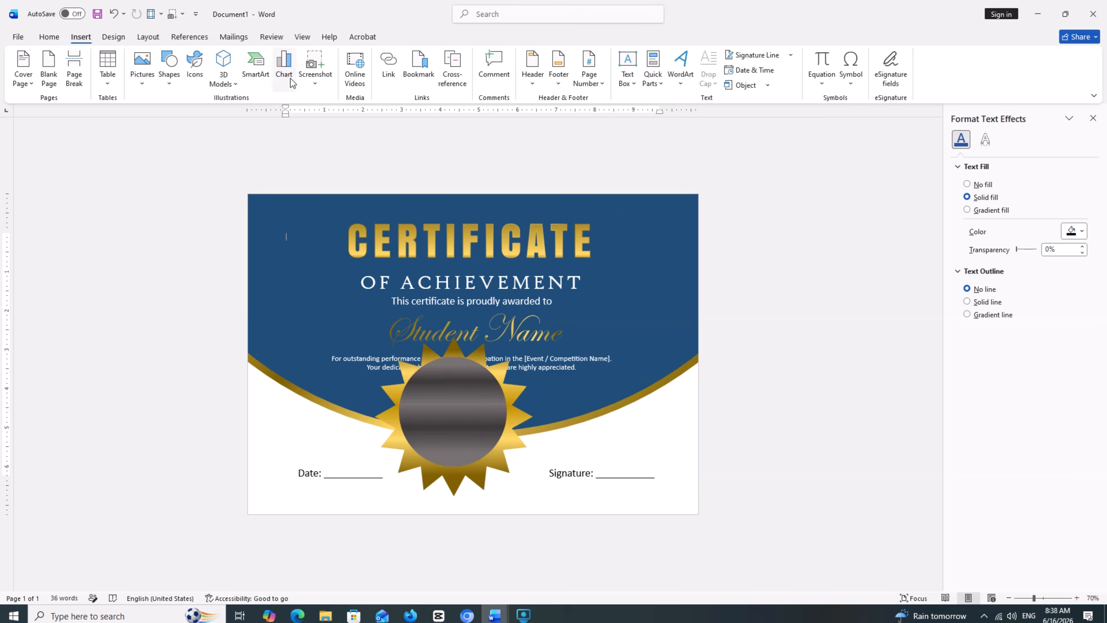
left_click(169, 70)
left_click(223, 123)
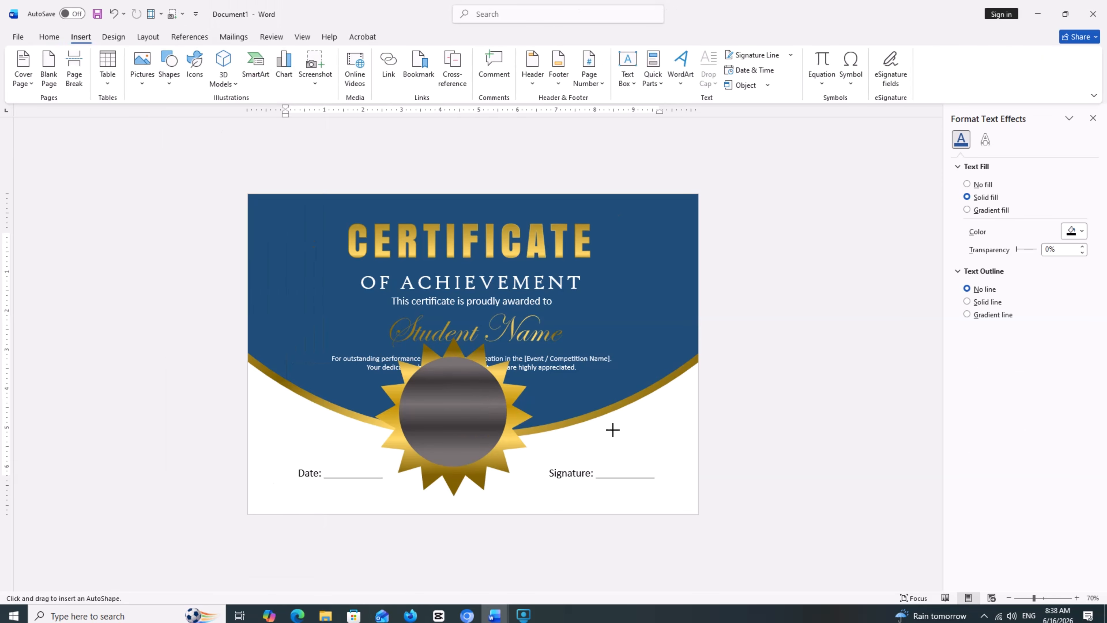
mouse_move(608, 424)
left_mouse_down()
mouse_move(631, 508)
mouse_move(626, 413)
mouse_move(640, 375)
left_mouse_up()
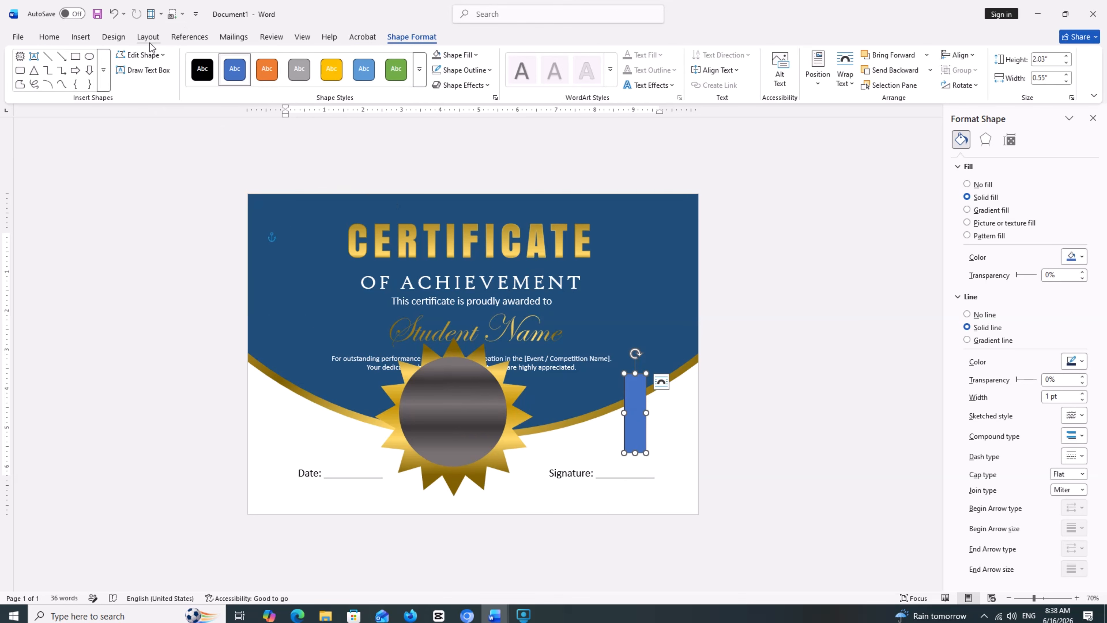
Edit the rectangle's points, adding one midway along the lower edge and pulling it up into a V-shaped ribbon notch
left_click(149, 56)
left_click(152, 89)
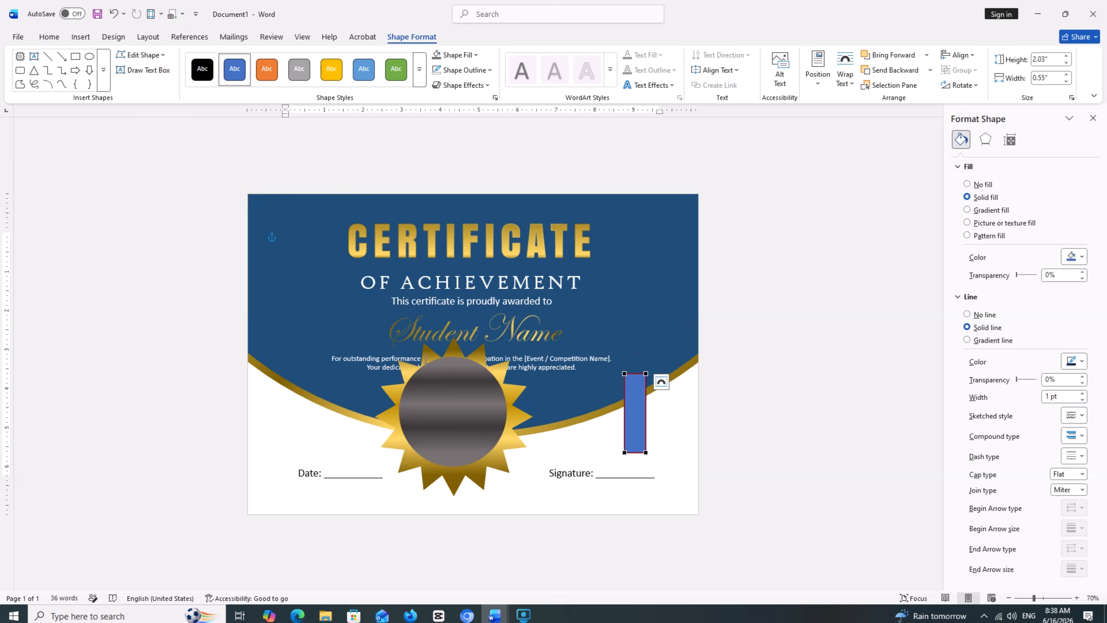
right_click(634, 454)
left_click(660, 460)
left_click_drag(635, 454, 635, 438)
left_click(661, 456)
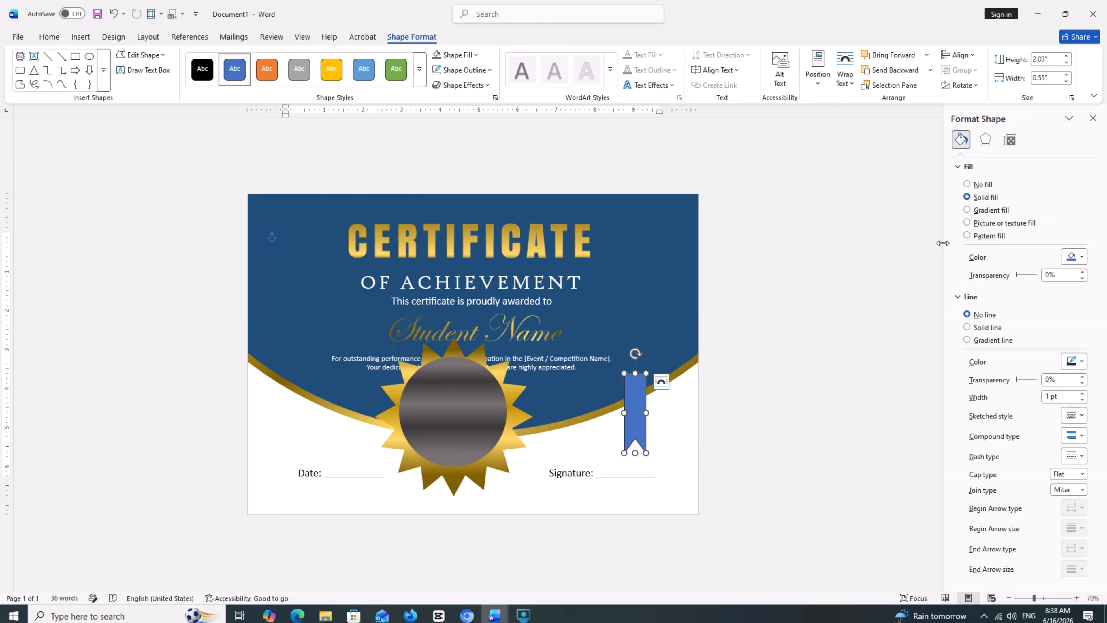
Apply a gradient fill to the ribbon, with its 92% stop in gold, Lighter 40% and its 78% stop in gold, Darker 50%
left_click(966, 211)
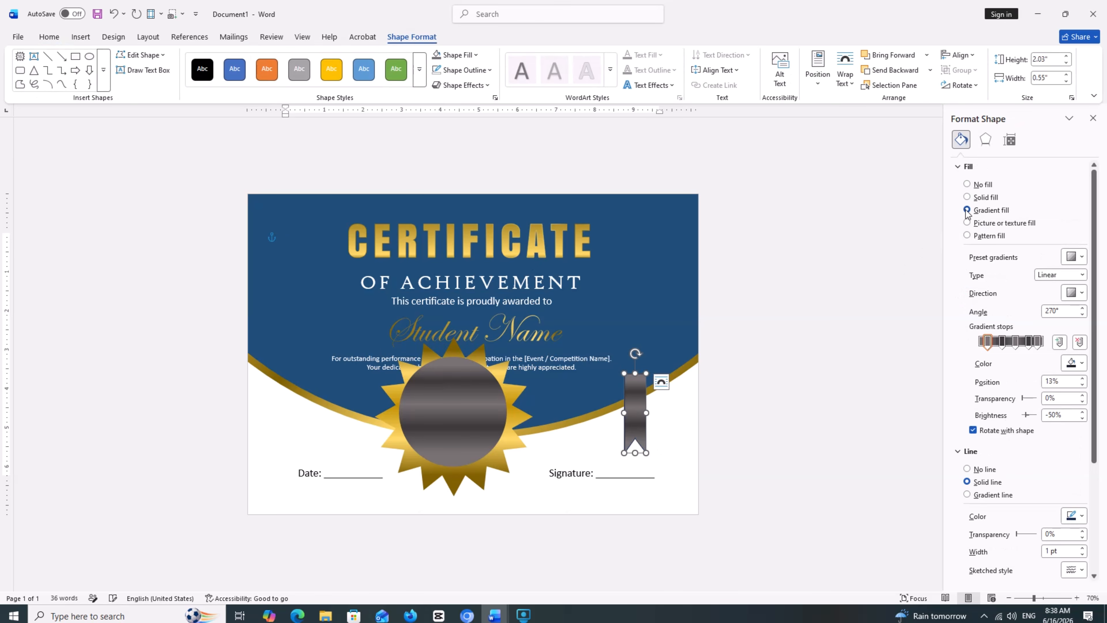
left_click(1038, 343)
left_click(1074, 363)
left_click(1065, 468)
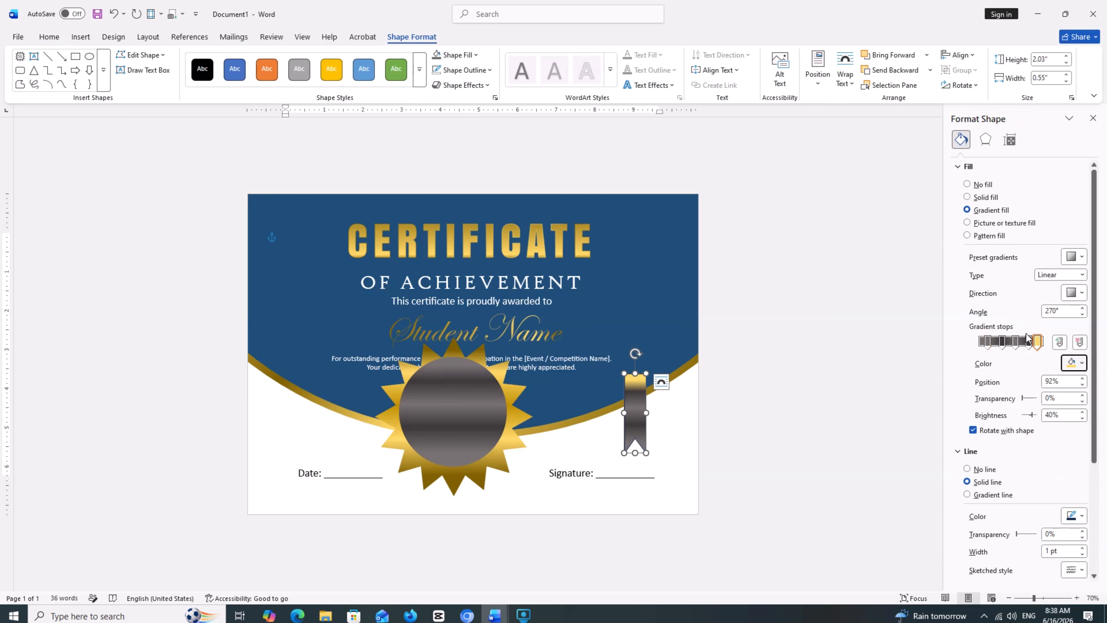
left_click(1029, 342)
left_click(1074, 363)
left_click(1064, 502)
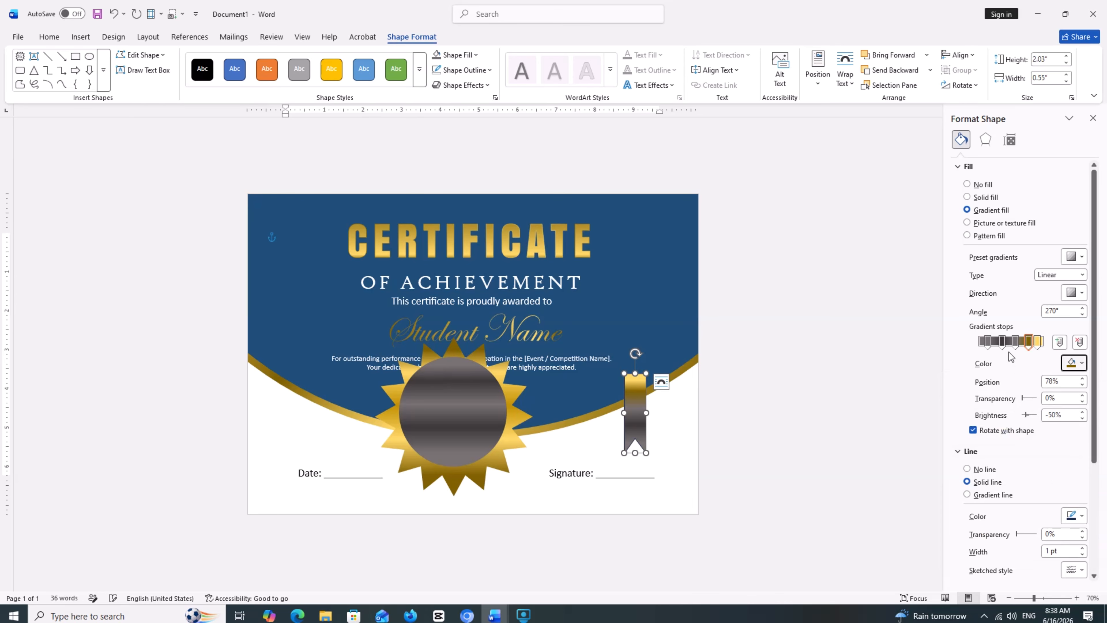
Recolor the ribbon's 57% and 13% gradient stops to gold, Lighter 40%, and its 36% stop to gold, Darker 50%
left_click(1016, 341)
left_click(1074, 363)
left_click(1064, 480)
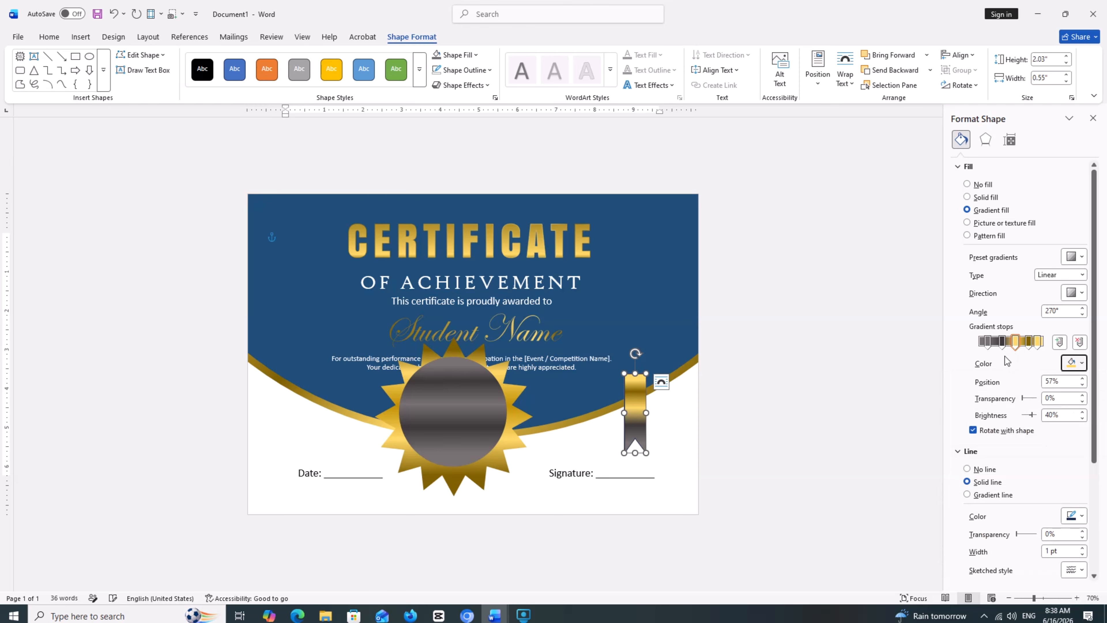
left_click(989, 342)
left_click(1072, 366)
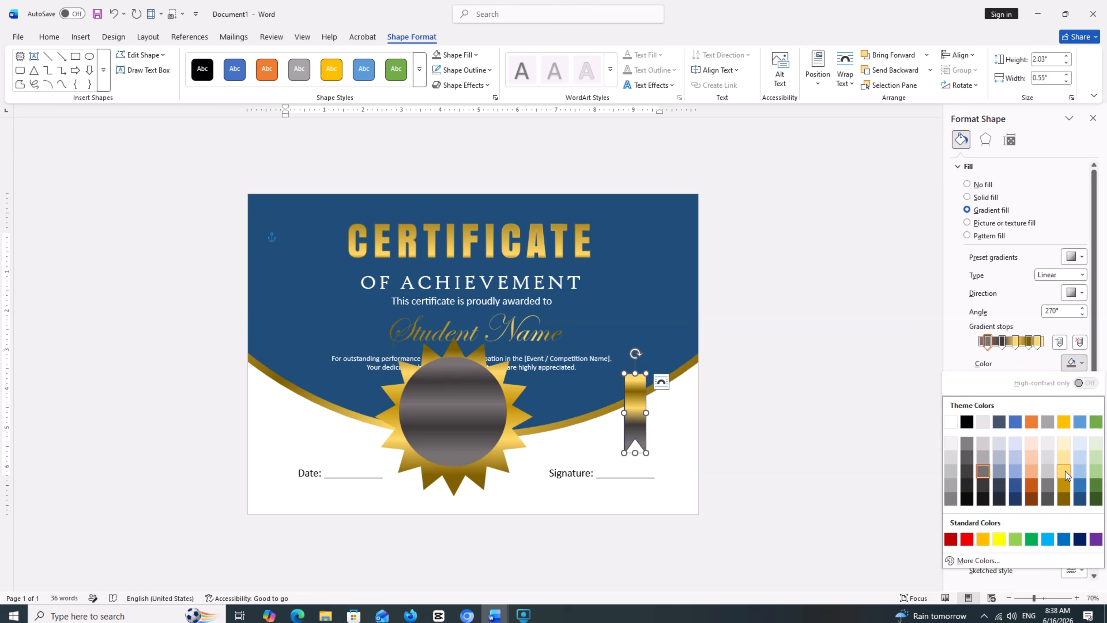
left_click(1064, 474)
left_click(1002, 342)
left_click(1072, 365)
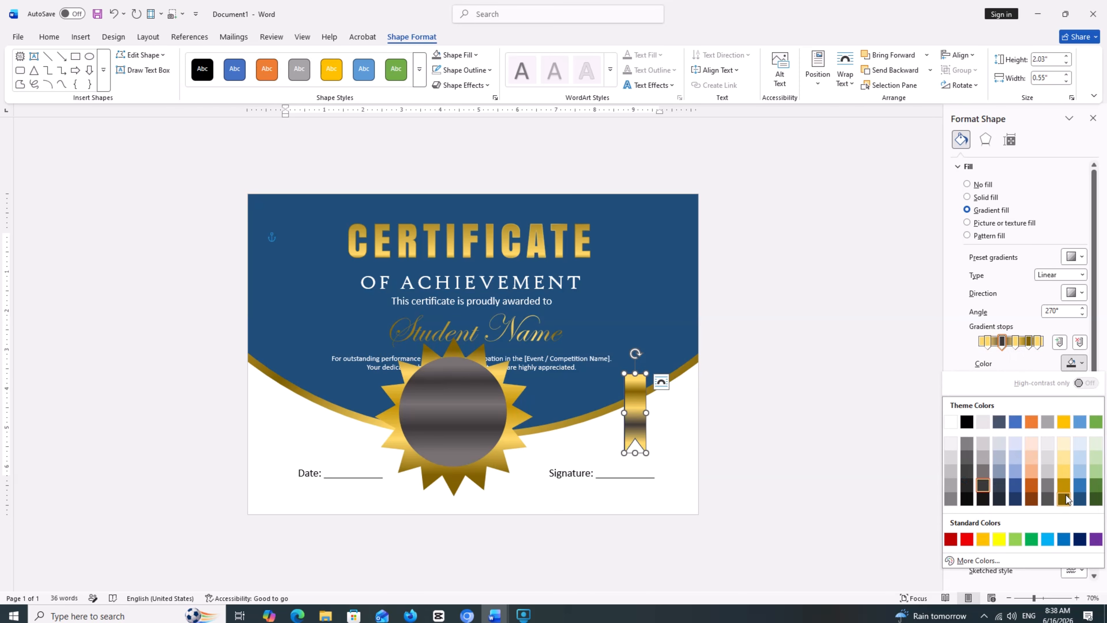
left_click(1065, 496)
Remove the ribbon's outline, tilt it slightly clockwise and move it over the lower part of the seal
left_click(463, 70)
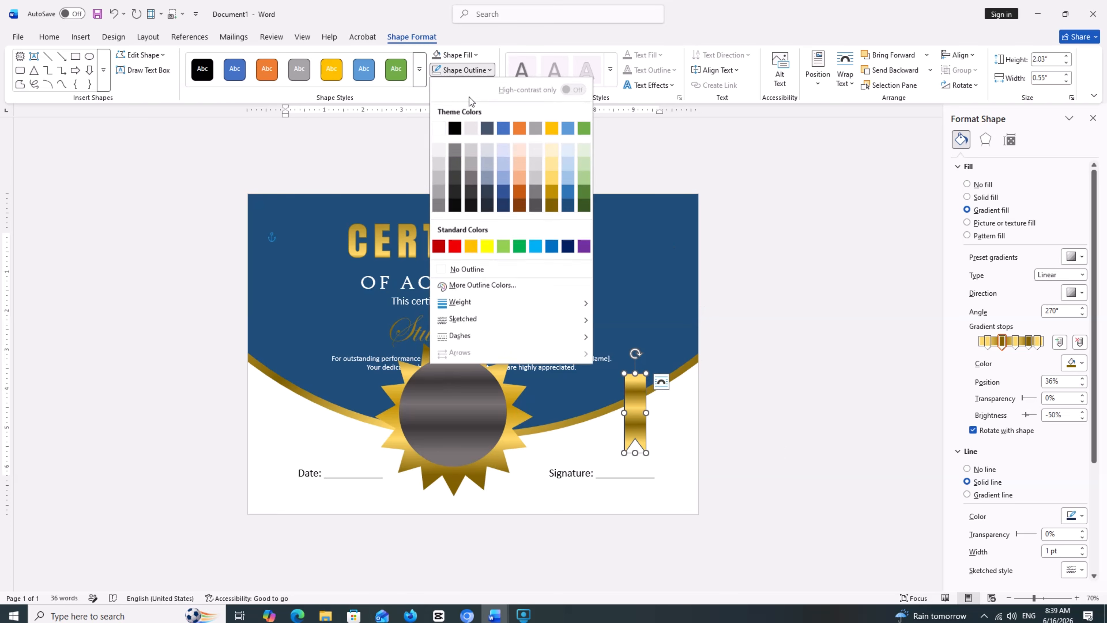
left_click(467, 269)
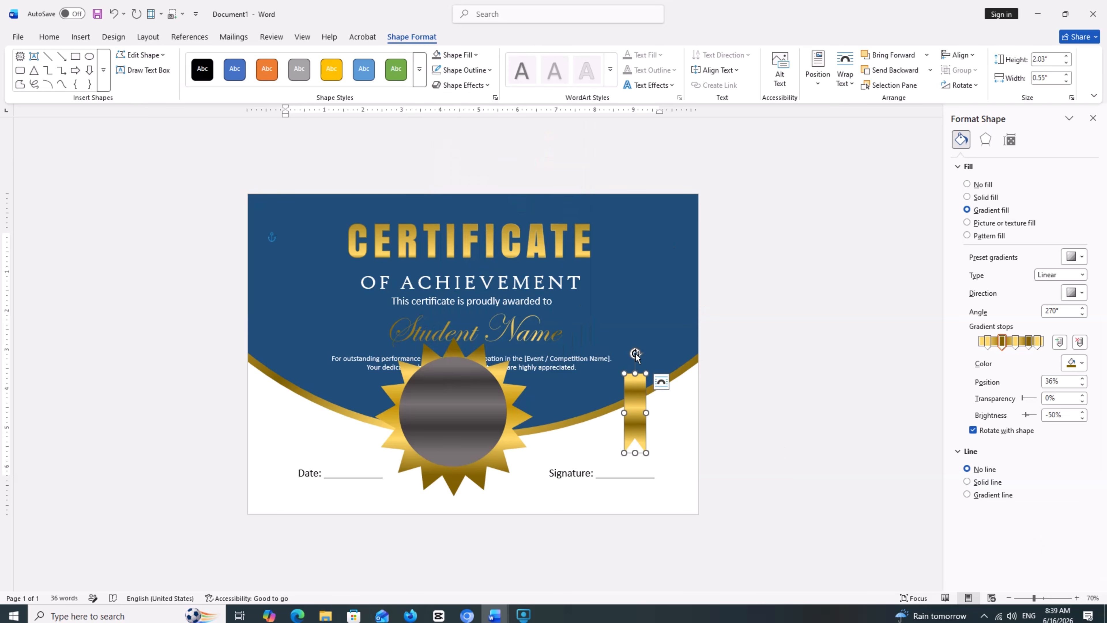
left_click_drag(635, 354, 439, 448)
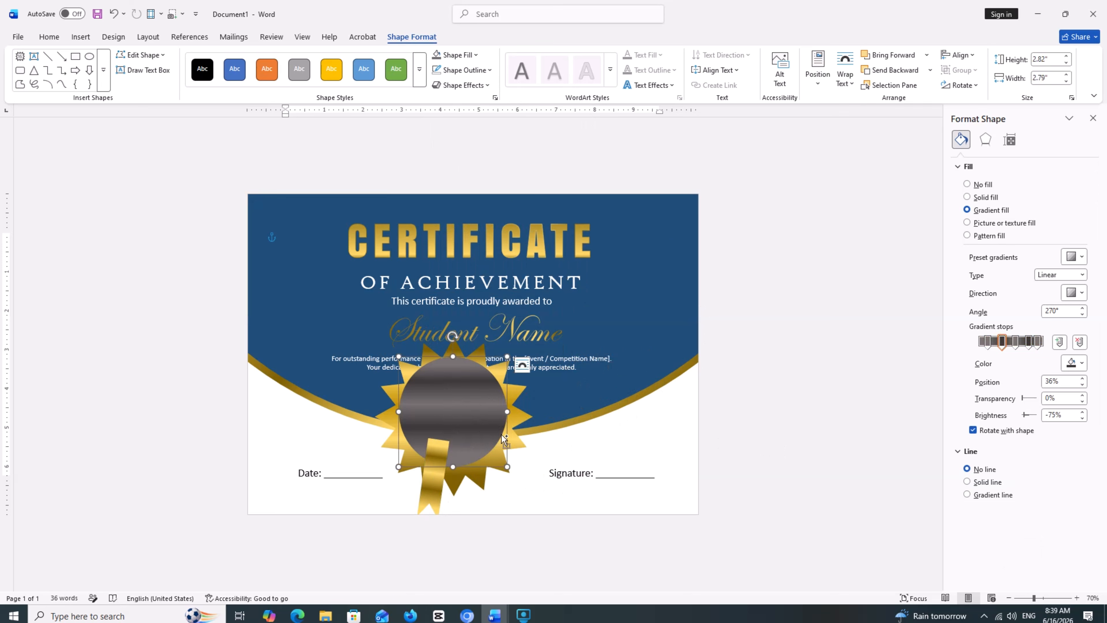
Group the circle with the star, then shrink the seal and center it on the lowest part of the gold curve
left_click(511, 435)
right_click(532, 401)
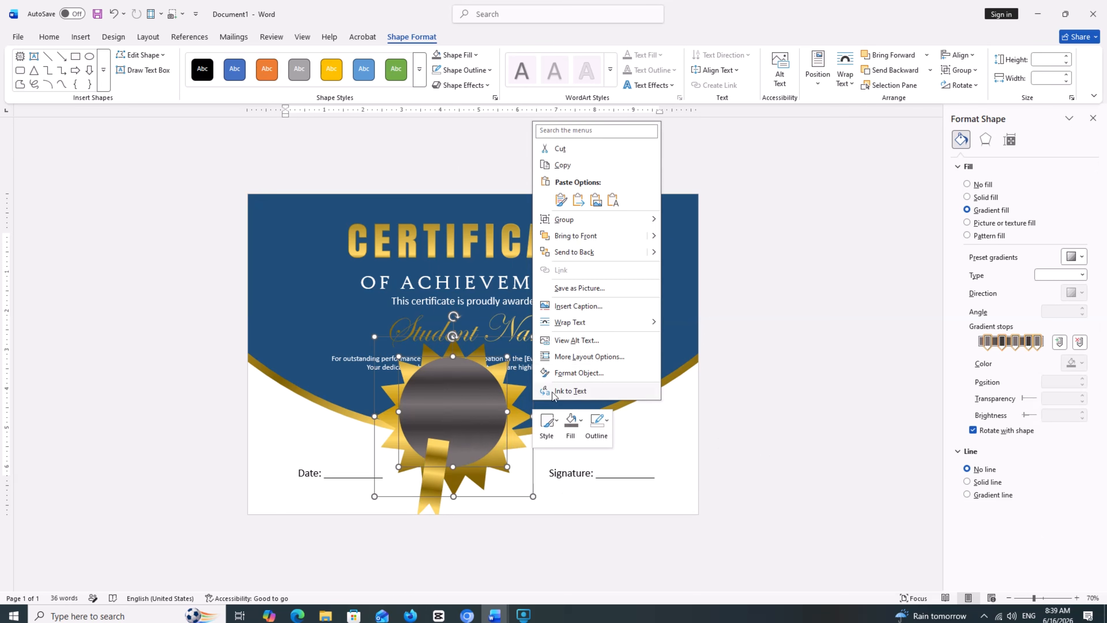
mouse_move(613, 218)
left_click(689, 218)
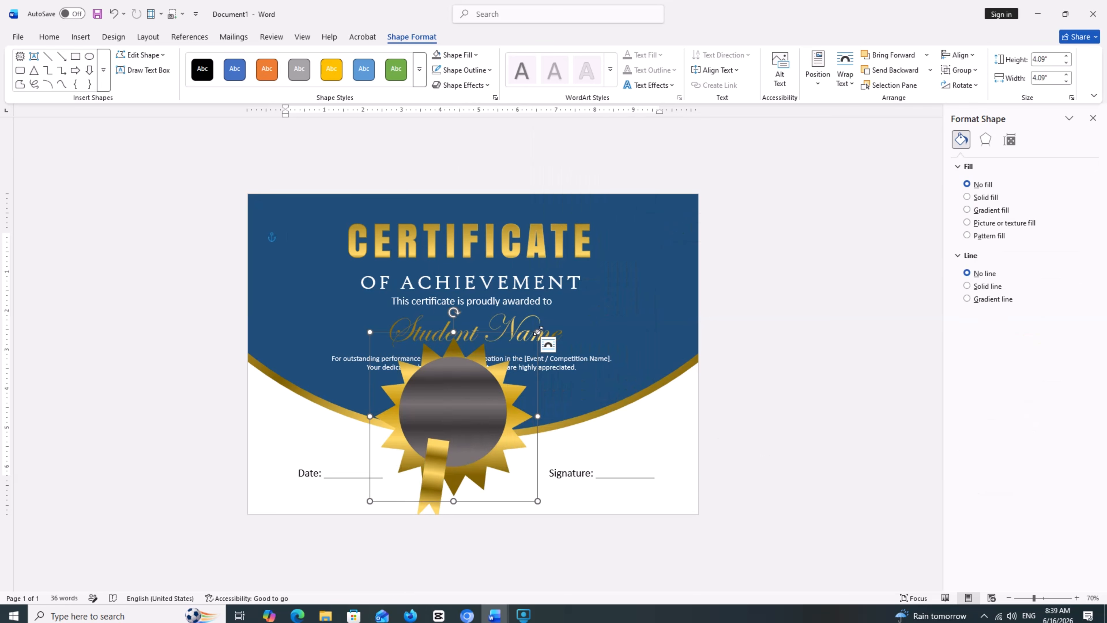
left_click_drag(538, 332, 489, 396)
Shrink the gold ribbon proportionally and position it so it hangs from the center of the small seal
left_click(432, 475)
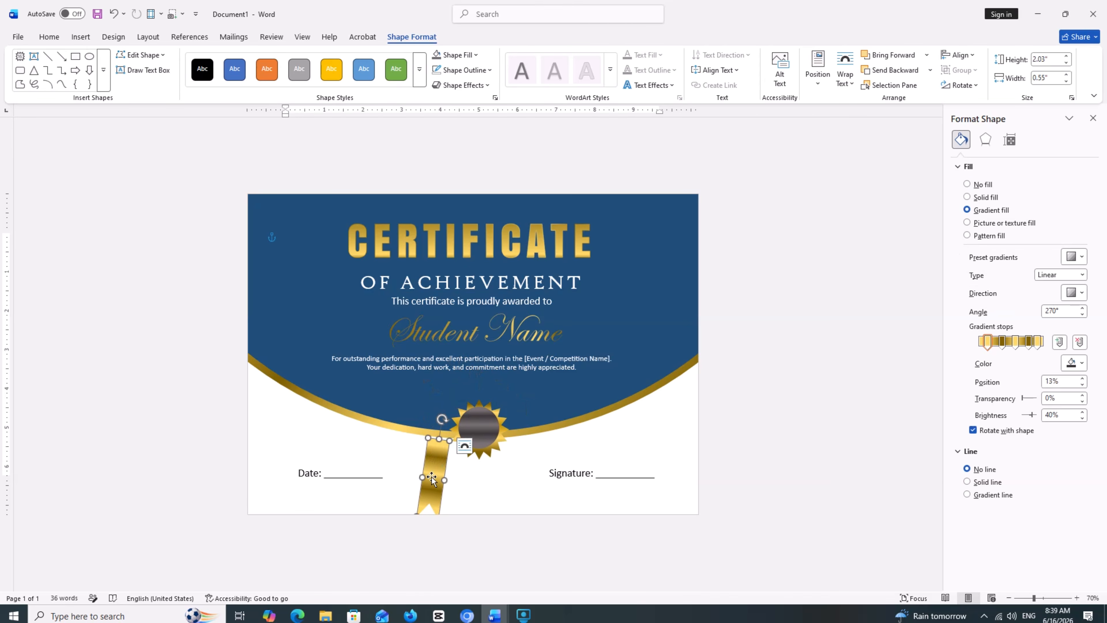
left_click_drag(443, 439, 479, 452)
left_click(475, 463, "ctrl+shift")
left_click(476, 465)
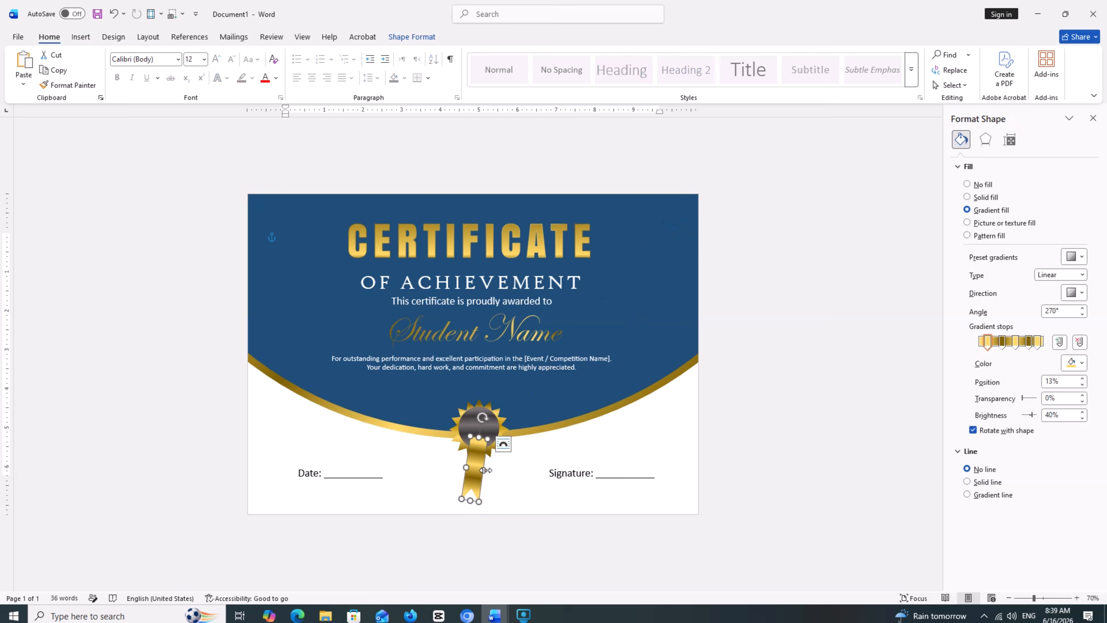
Send the gold ribbon behind the seal so only its tail hangs out below
right_click(484, 470)
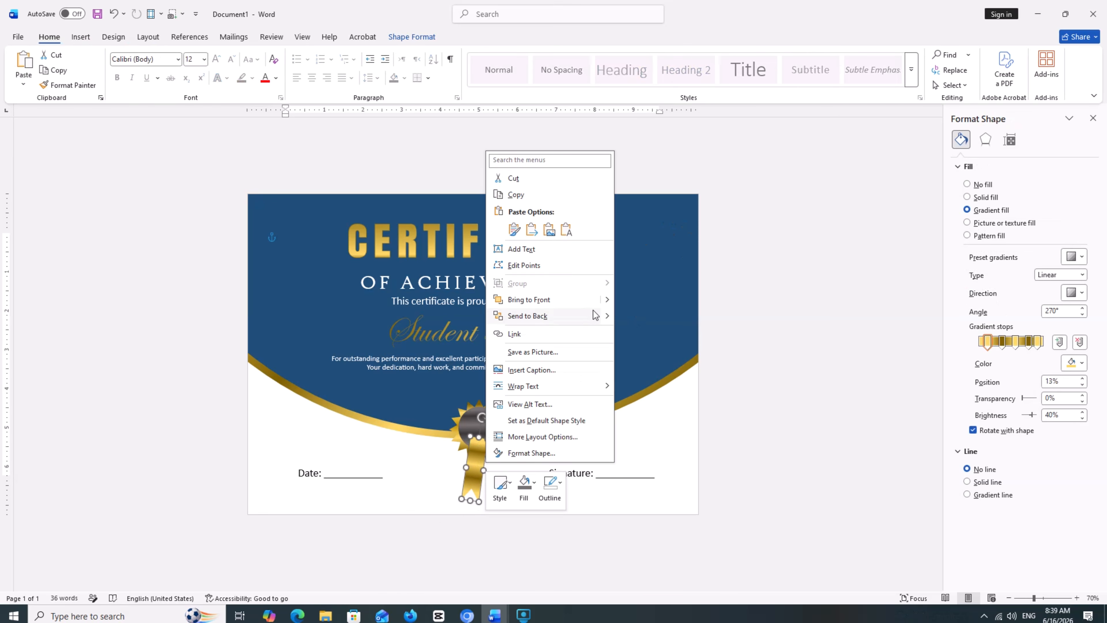
mouse_move(595, 315)
left_click(660, 351)
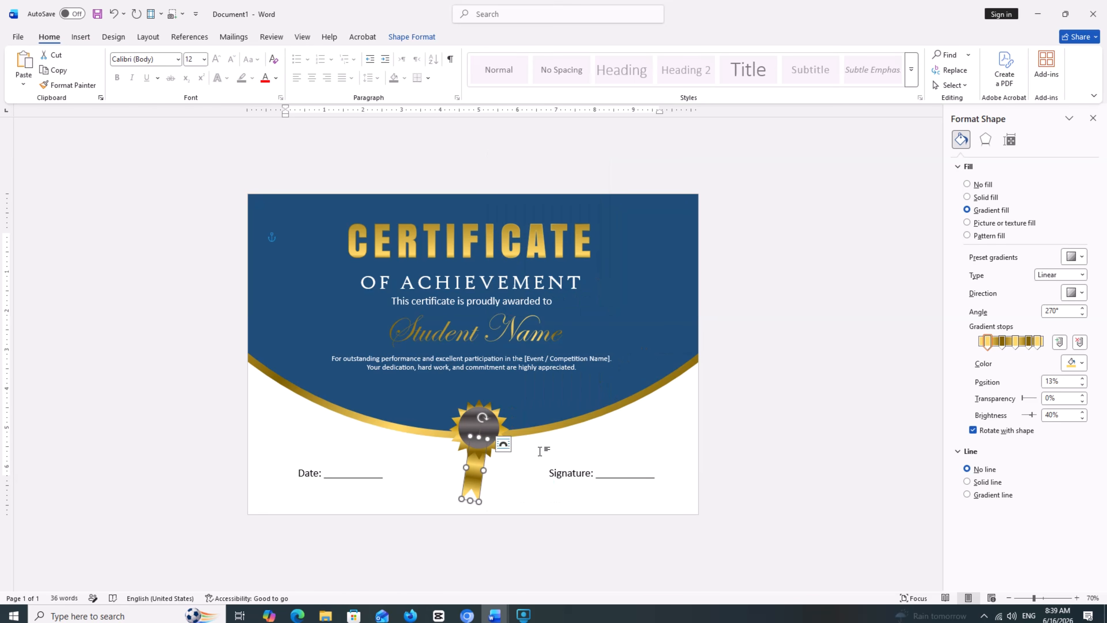
left_click(446, 480)
Move the text box with the date and signature lines slightly lower on the page
left_click(478, 457)
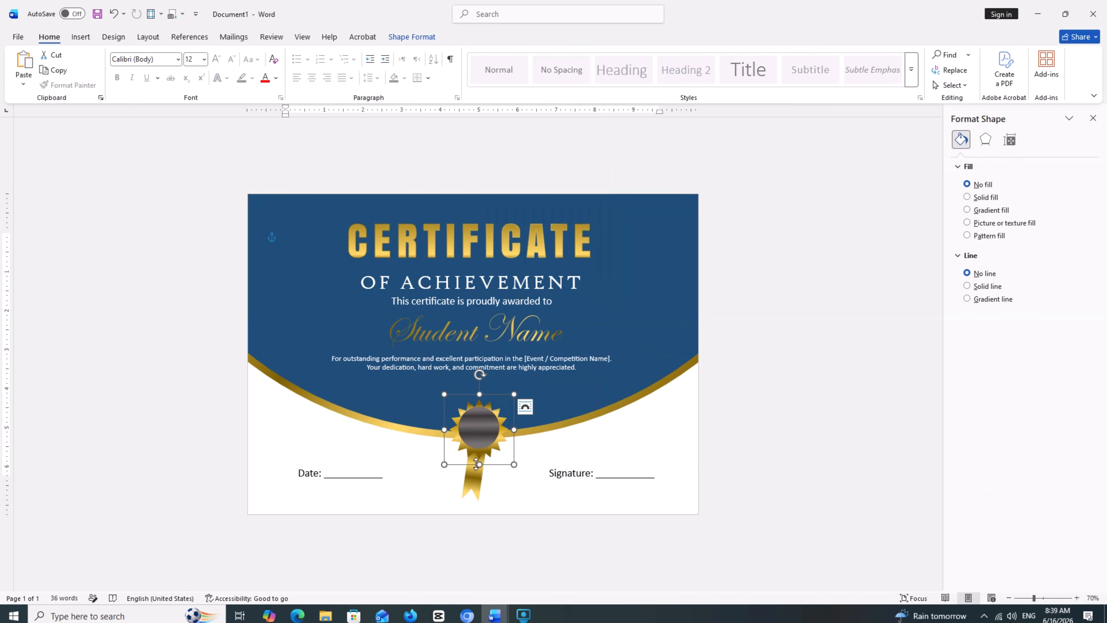
left_click(474, 464)
left_click(470, 461)
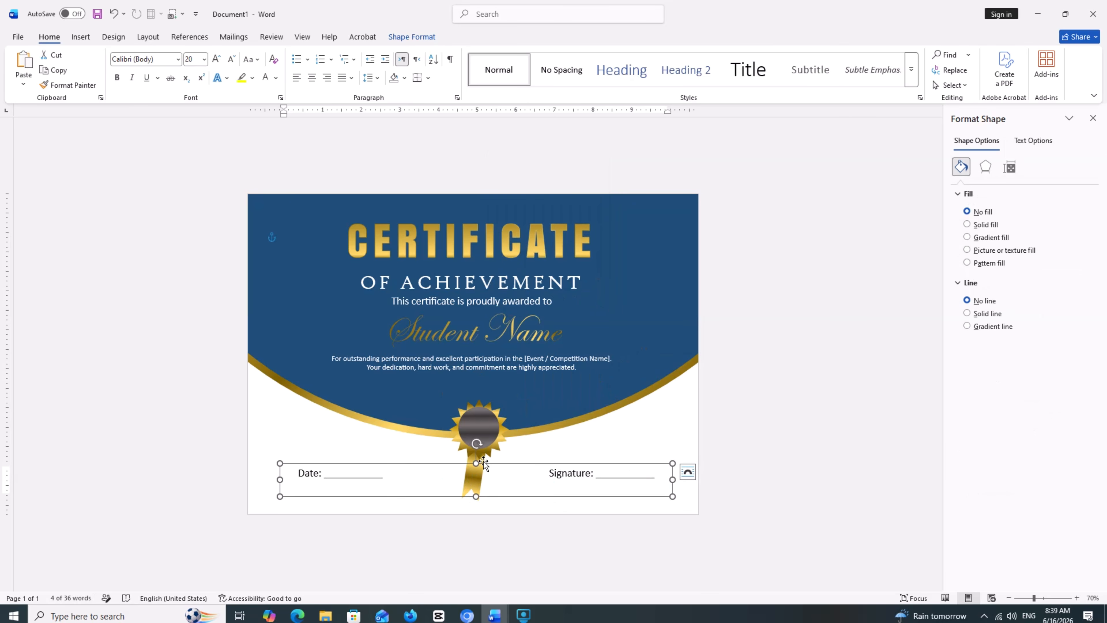
left_click_drag(522, 467, 524, 477)
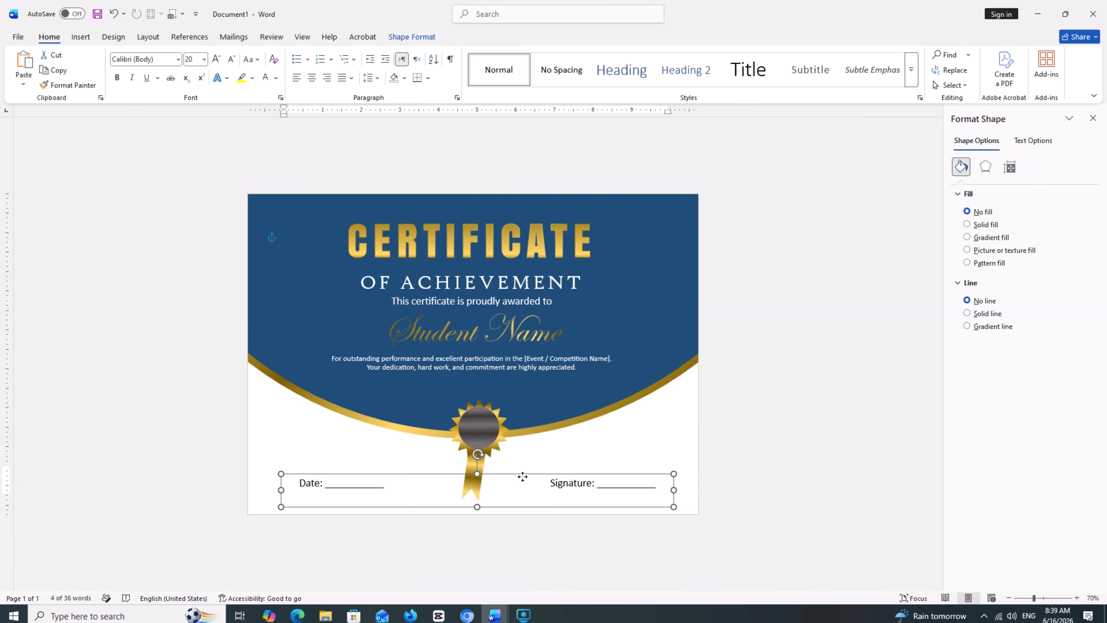
Shrink the gold ribbon to about 1.32" by 0.36" and tilt it further clockwise beneath the seal
left_click(482, 434)
left_click_drag(483, 419, 475, 442)
left_click(477, 469)
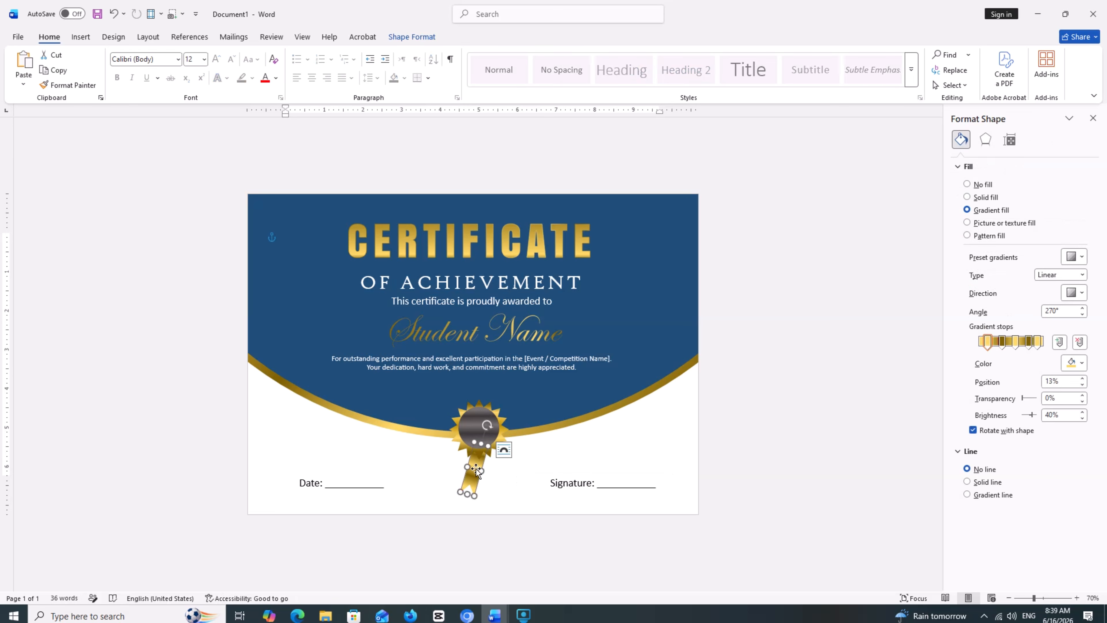
Nudge the gold ribbon left and up so that its upper end tucks under the seal
key("Left")
key("Left")
key("Left")
key("Left")
key("Left")
key("Left")
key("Left")
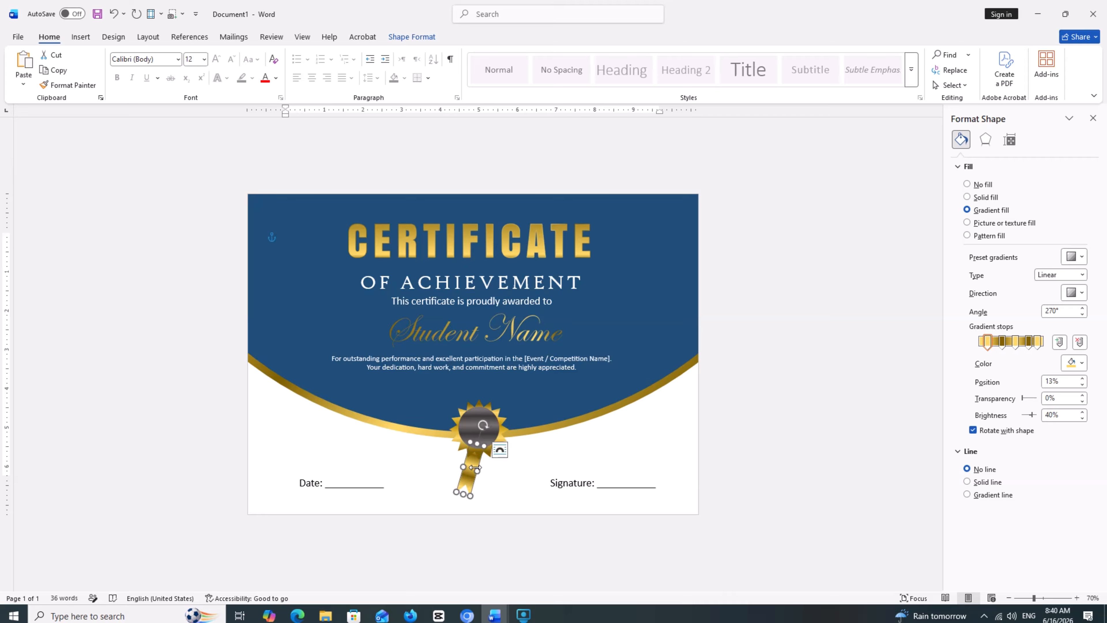
key("Up")
key("Up")
key("Up")
key("Up")
key("Up")
key("Up")
key("Up")
key("Up")
key("Up")
key("Up")
key("Up")
key("Up")
key("Up")
key("Up")
key("Up")
Duplicate the gold ribbon beneath the seal and flip the copy horizontally
left_click(491, 472)
left_click(469, 474)
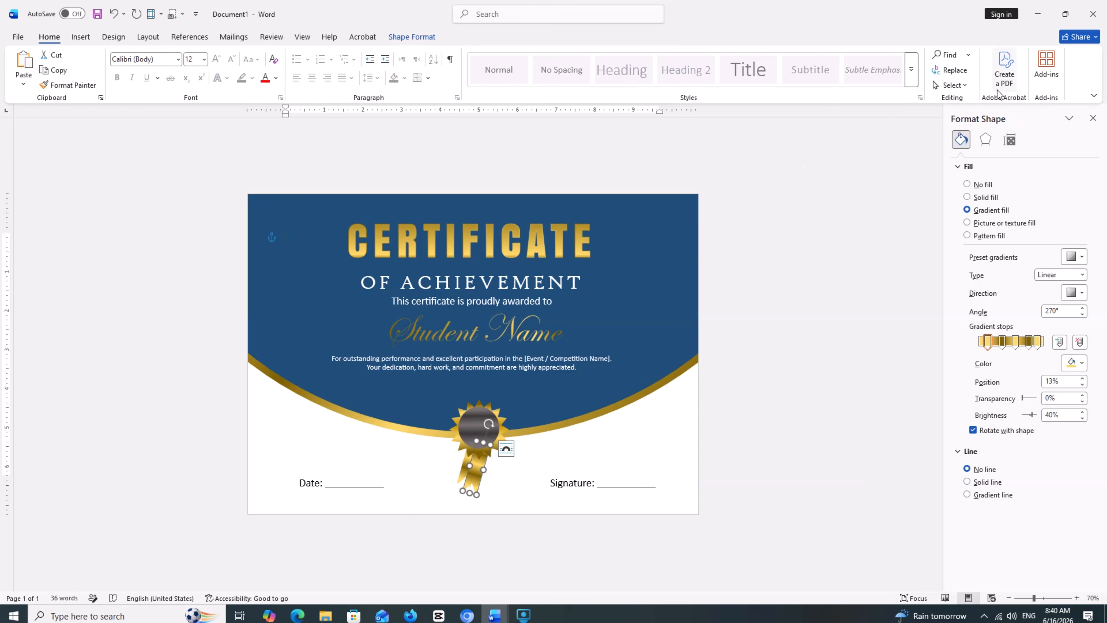
left_click(412, 37)
left_click(961, 85)
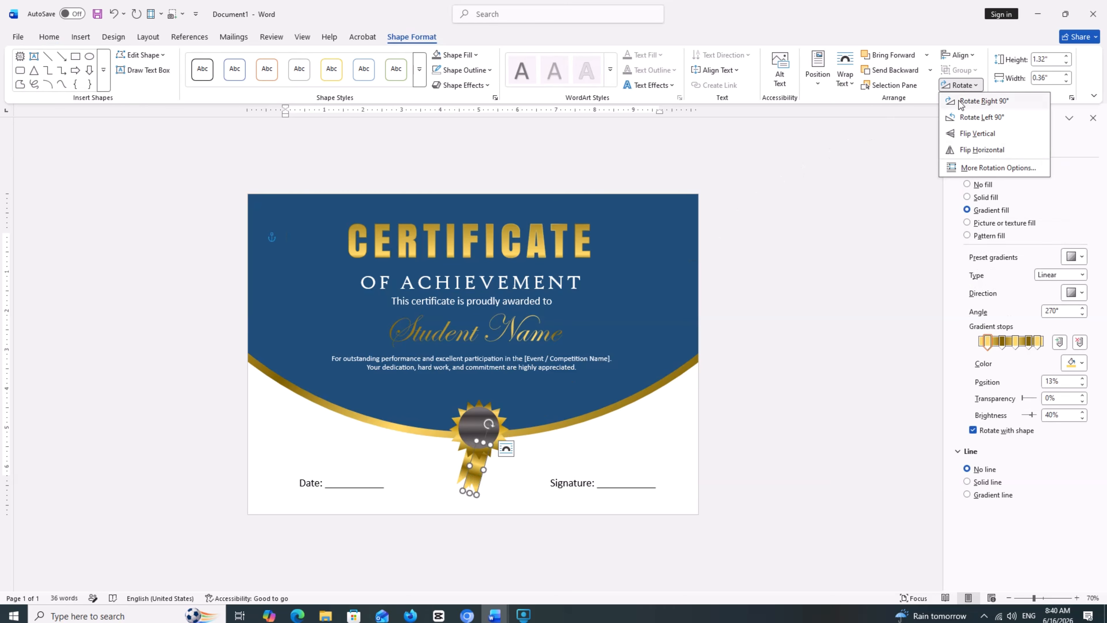
left_click(970, 150)
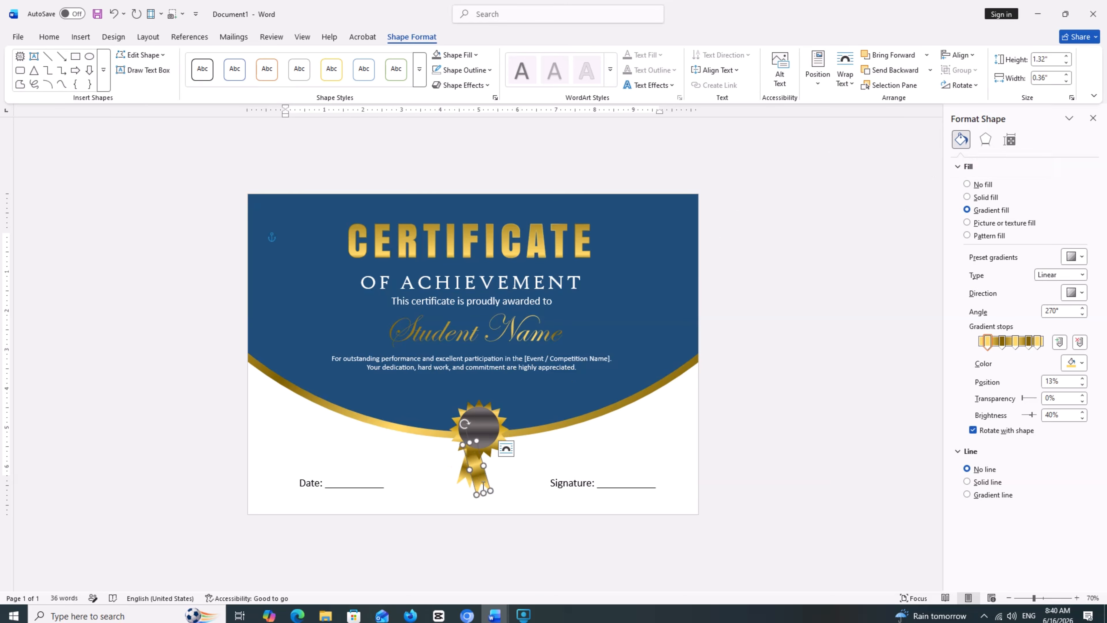
Nudge the flipped ribbon right and up so that it mirrors the first ribbon beneath the seal
key("Right")
key("Right")
key("Right")
key("Right")
key("Right")
key("Right")
key("Right")
key("Right")
key("Right")
key("Up")
key("Up")
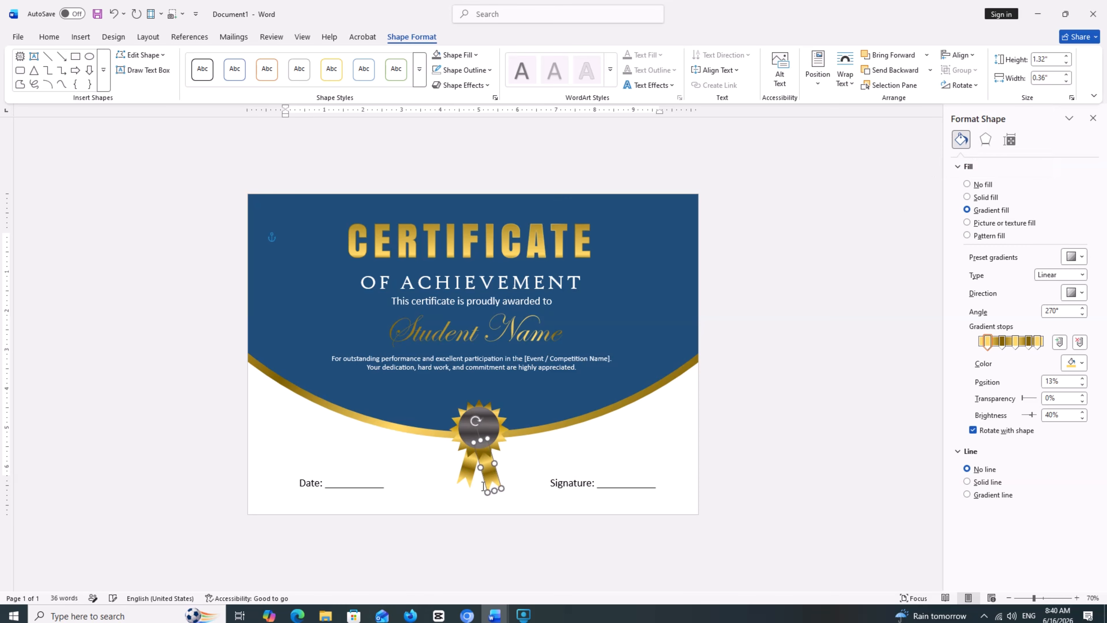
key("Up")
key("Up")
key("Up")
key("Up")
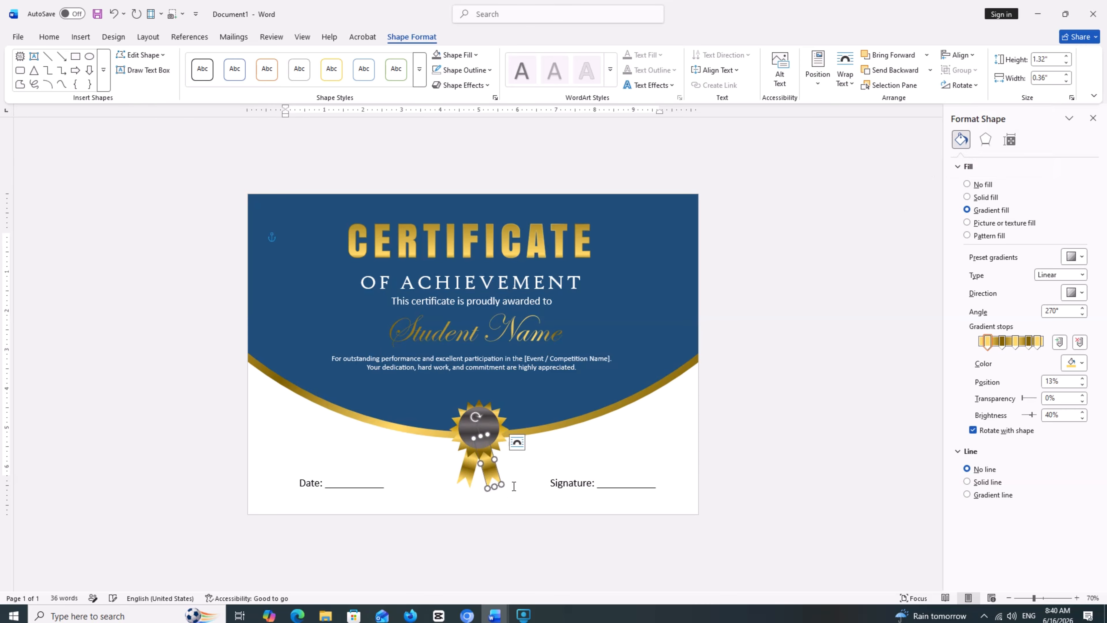
left_click(509, 466)
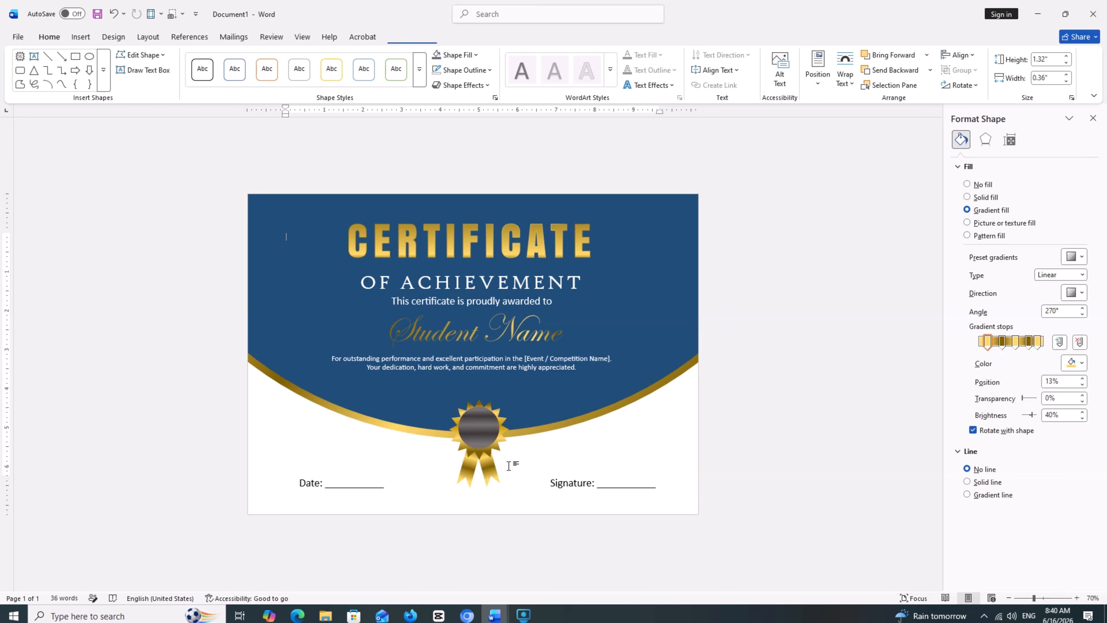
left_click(488, 477)
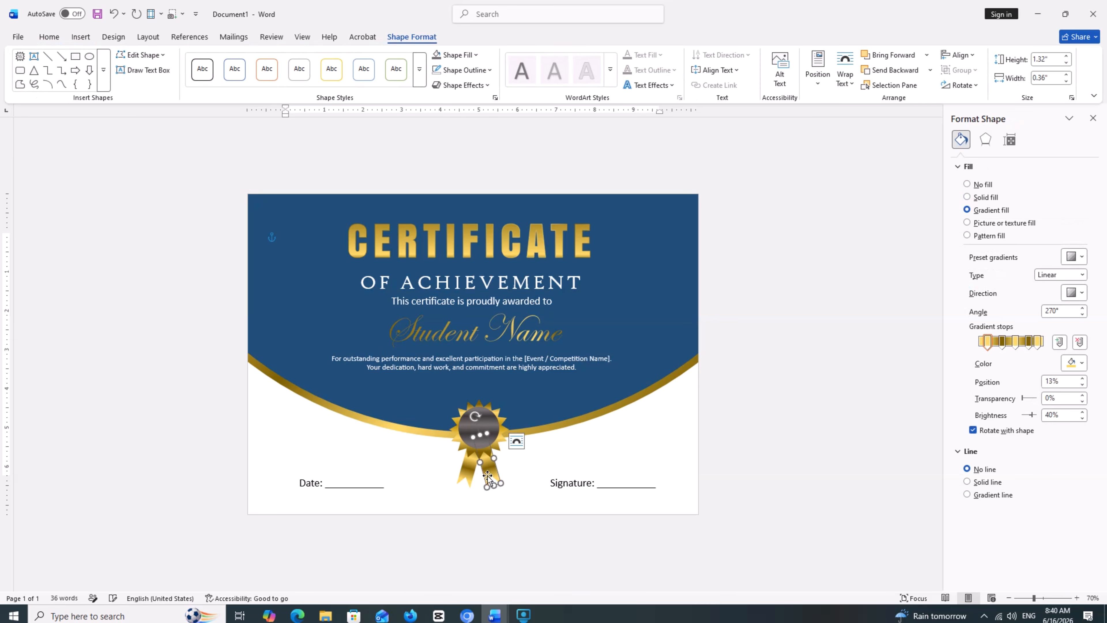
left_click(493, 478)
left_click(380, 451)
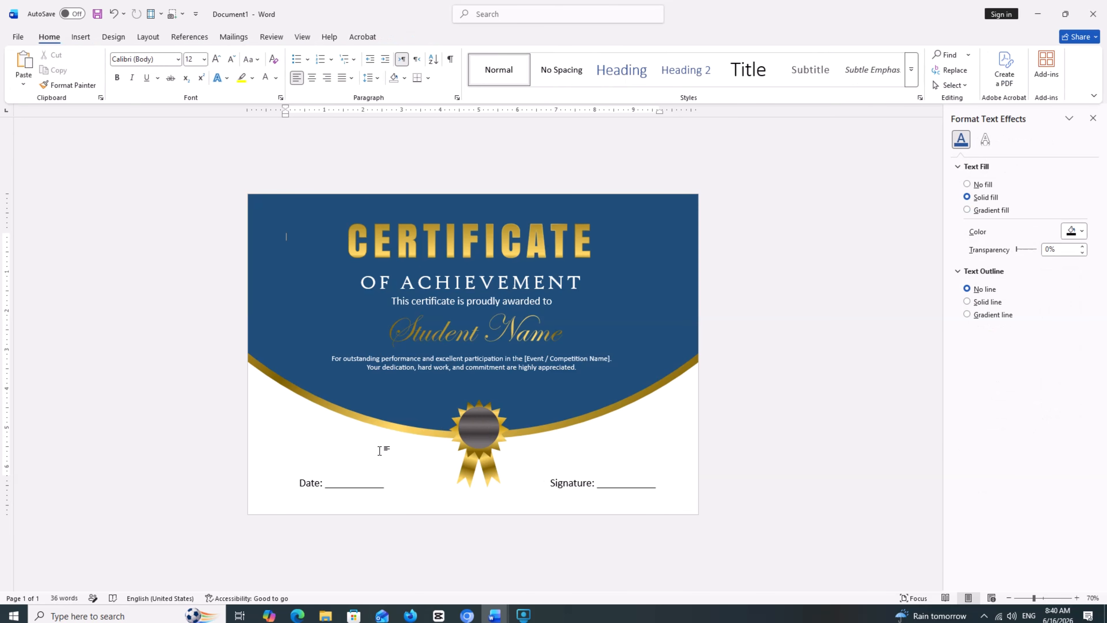
Draw a text box about 1.12" high and 1.28" wide above the signature line and enter "2026" and "award" on separate lines
left_click(78, 37)
left_click(628, 70)
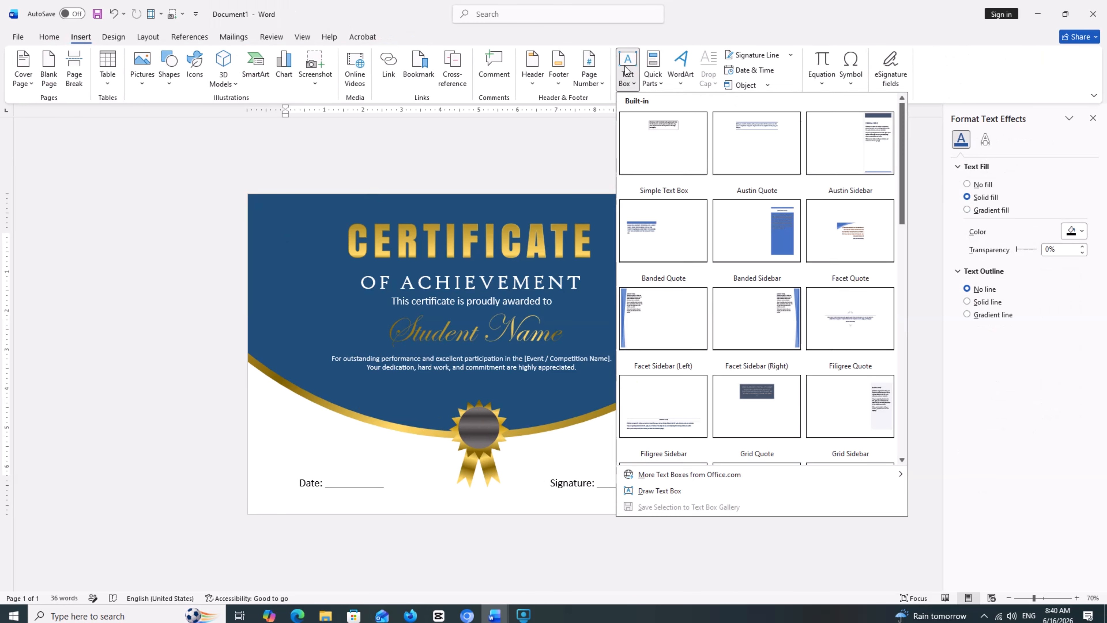
left_click(659, 491)
left_click_drag(603, 423, 653, 467)
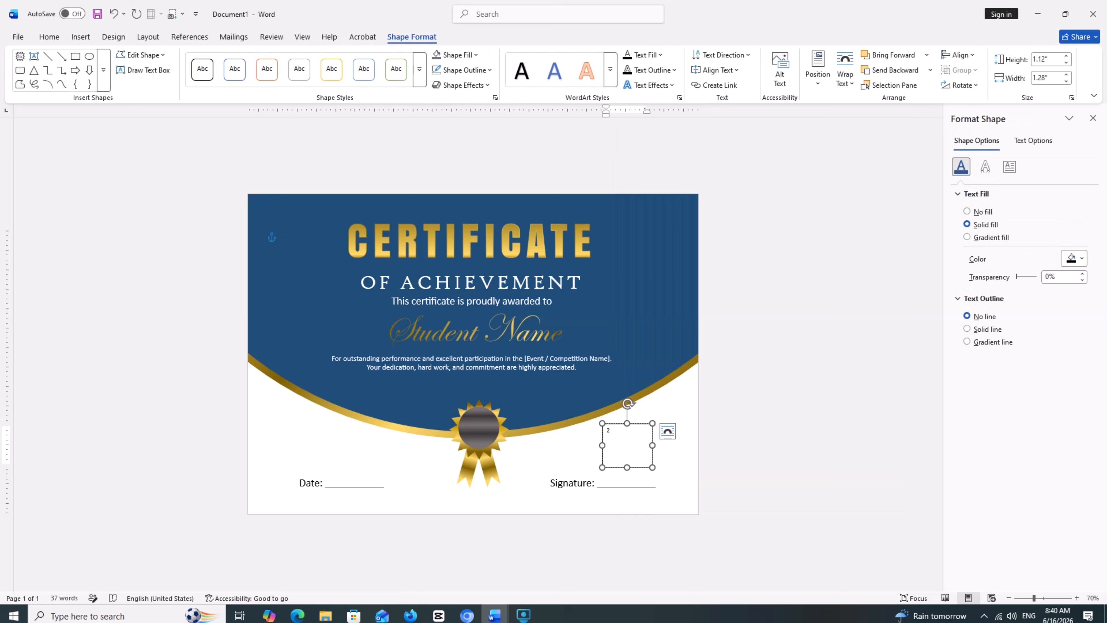
type("2026 award")
Remove the extra paragraph spacing between the "2026" and "award" lines
key("ctrl+a")
left_click(49, 37)
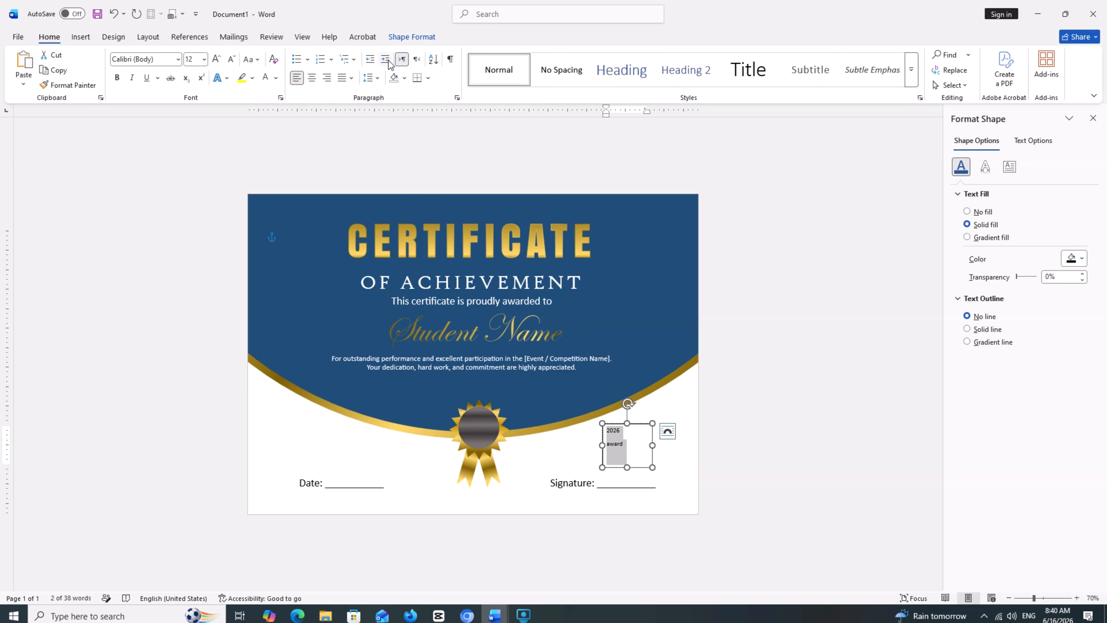
left_click(352, 78)
left_click(377, 78)
left_click(387, 95)
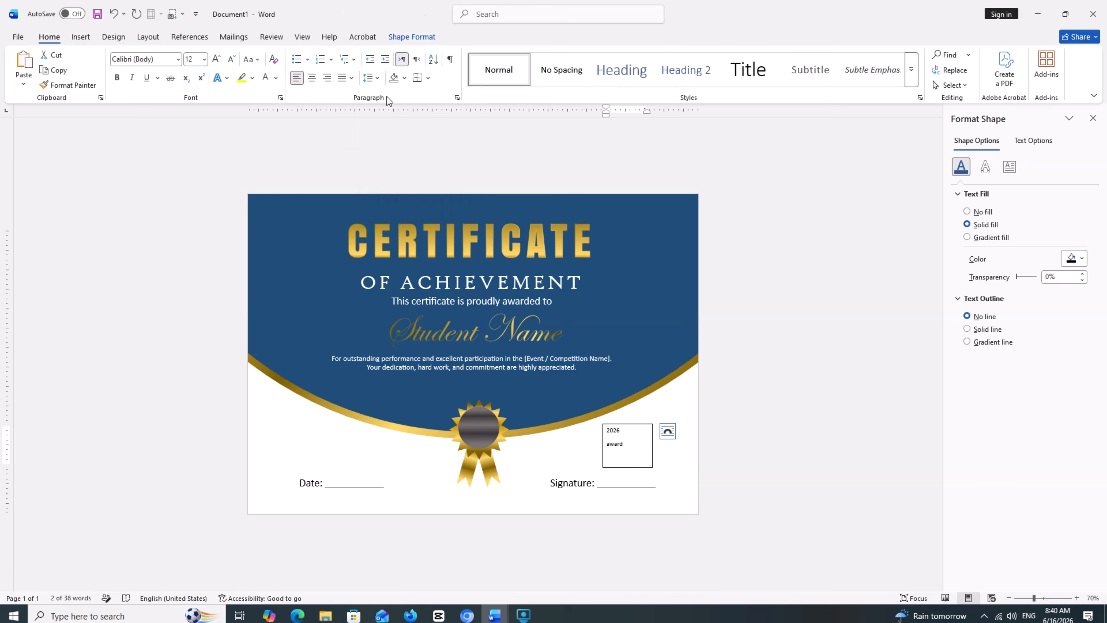
left_click(378, 79)
left_click(408, 225)
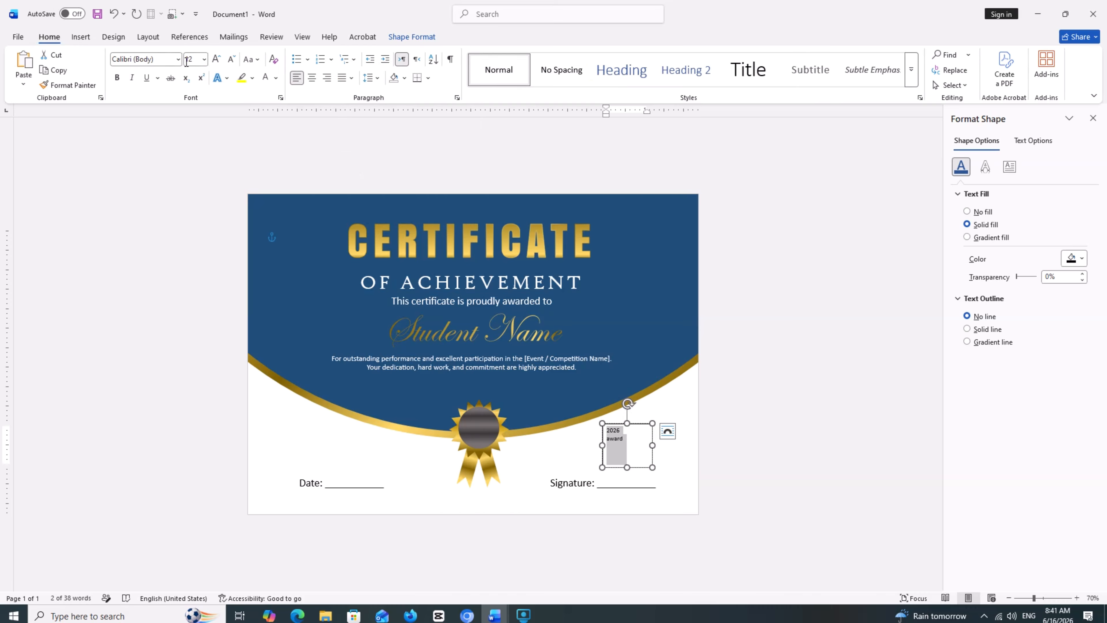
Enlarge the text box's wording to 14 pt and change "award" to capitals
left_click(216, 59)
left_click_drag(632, 441, 604, 441)
left_click(635, 460)
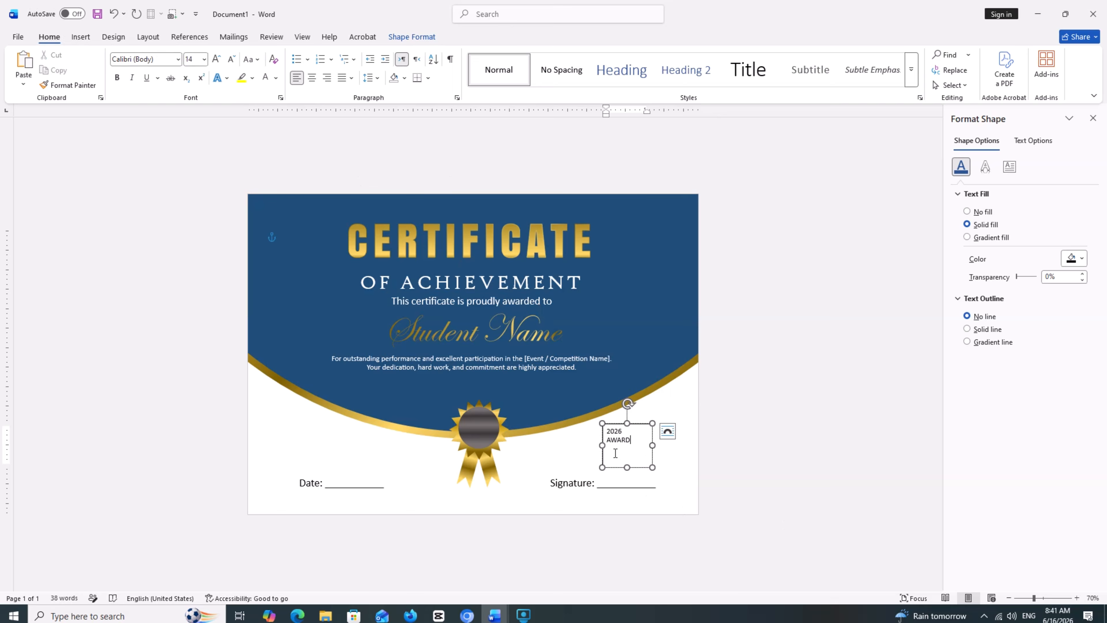
Apply the gold gradient text fill to both "AWARD" and "2026"
left_click_drag(630, 442, 602, 445)
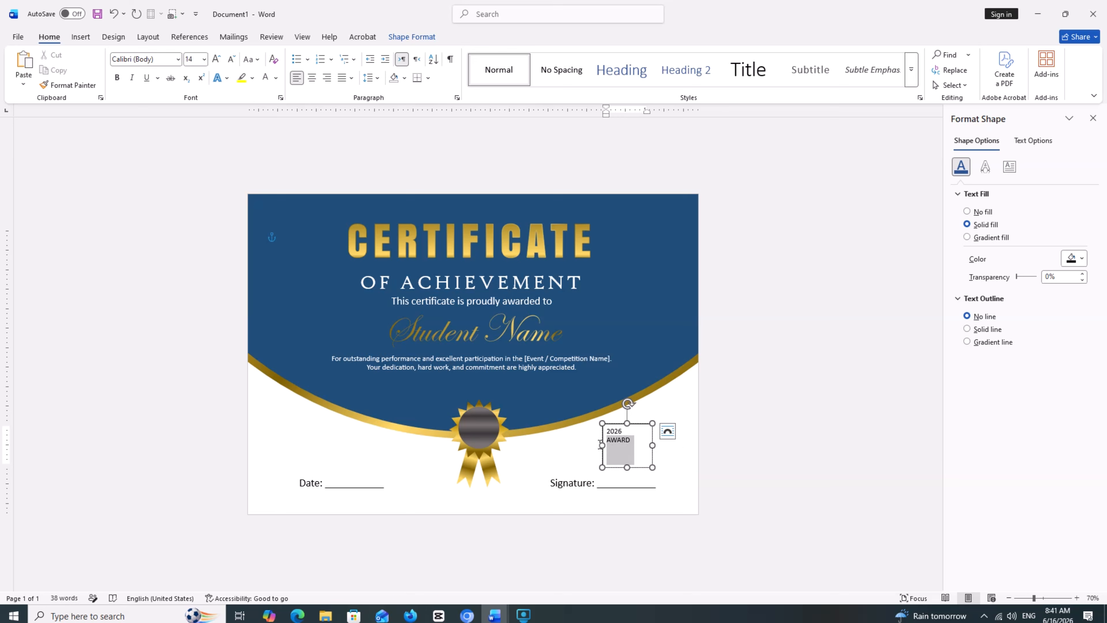
left_click(1033, 140)
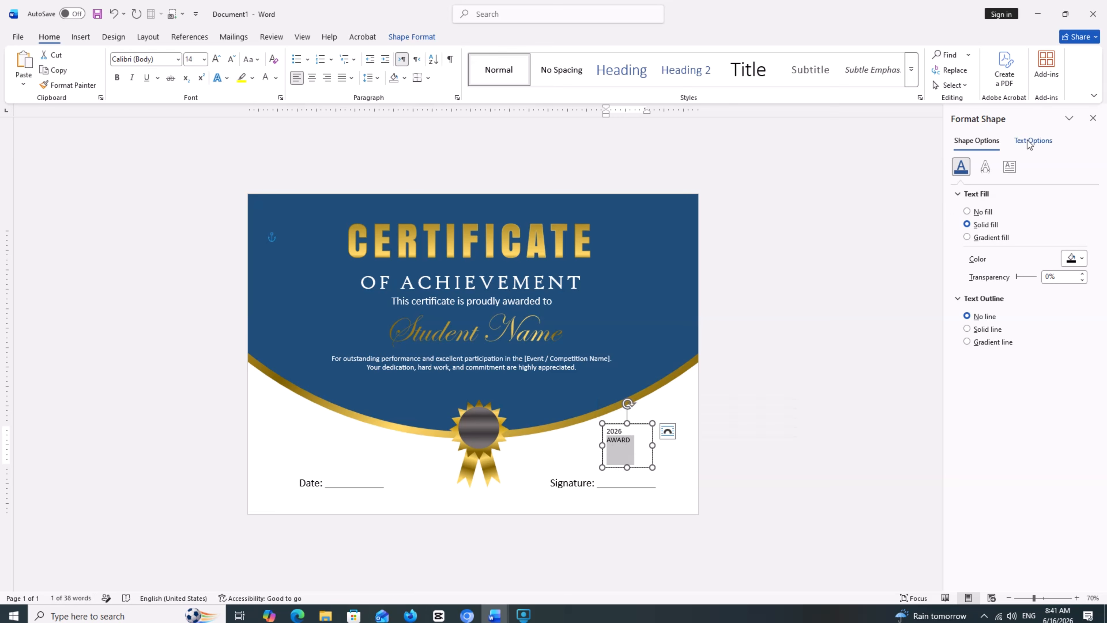
left_click(967, 238)
left_click(644, 435)
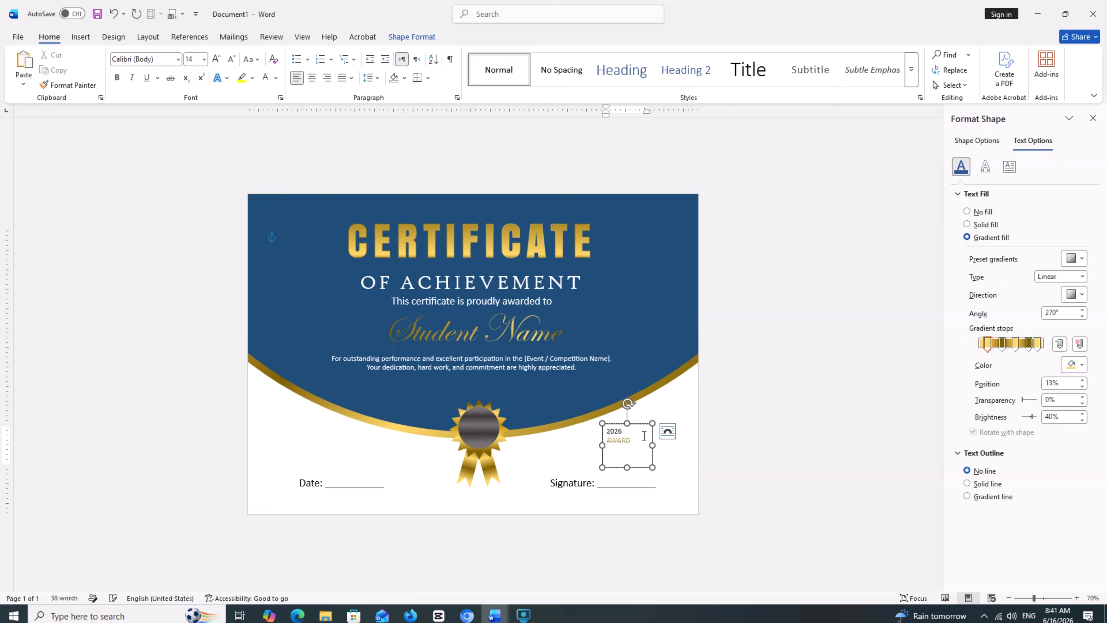
double_click(609, 431)
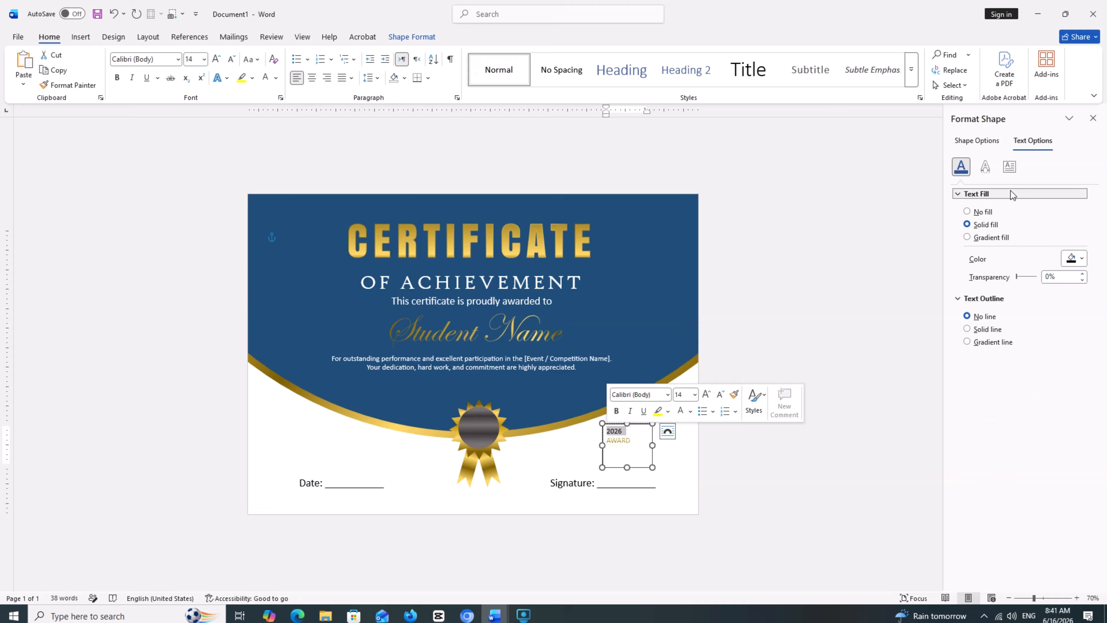
left_click(967, 237)
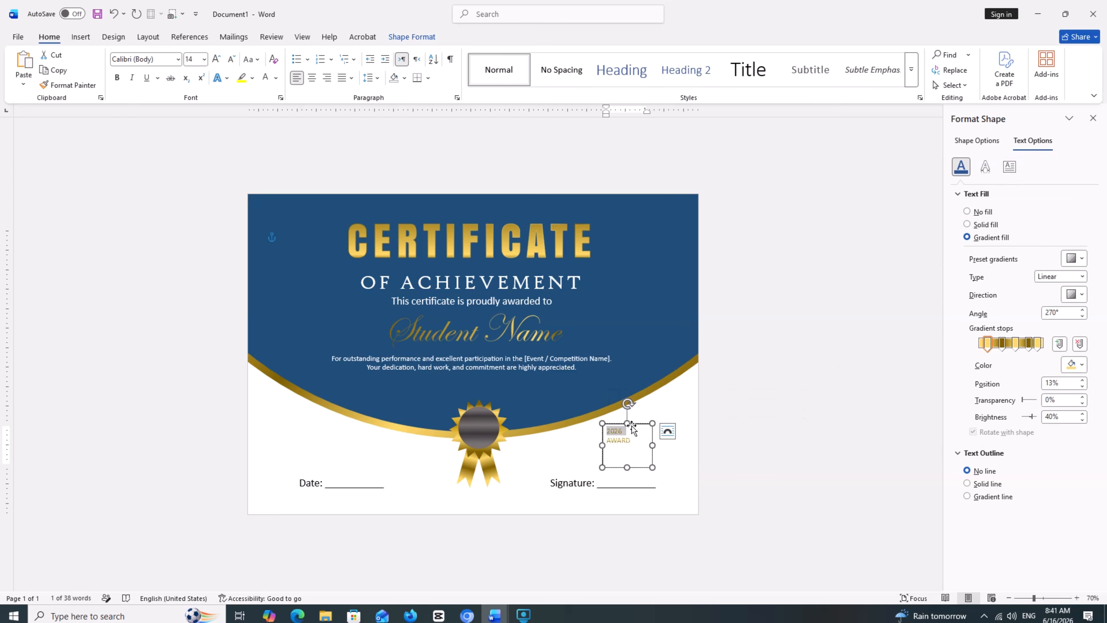
Move the "2026 AWARD" text box onto the seal and remove its shape fill and outline
left_click_drag(631, 424, 497, 419)
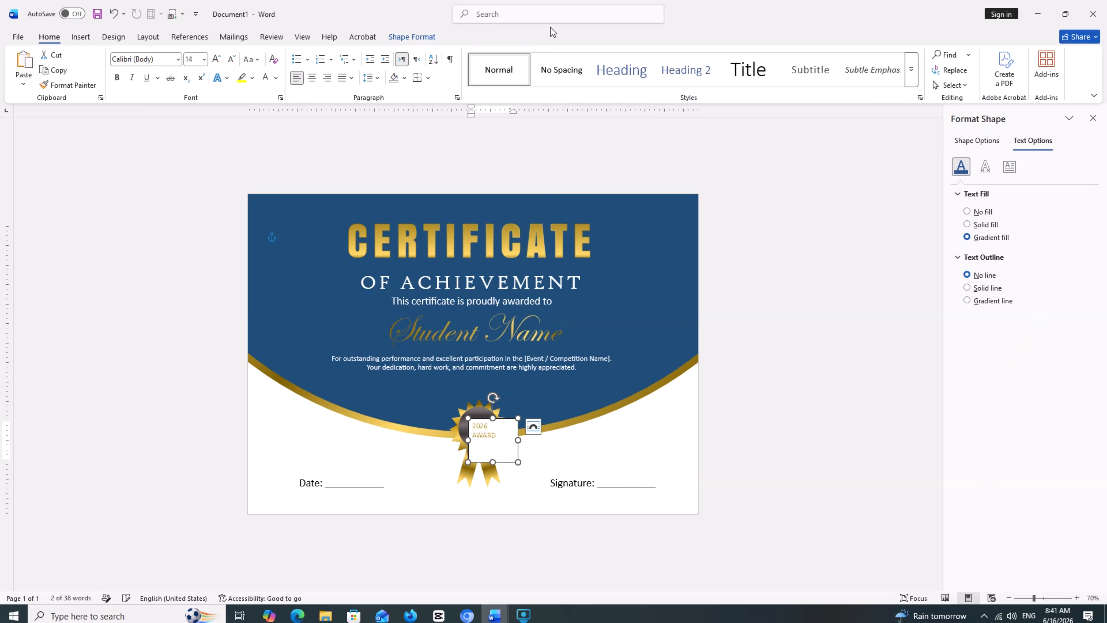
left_click(411, 36)
left_click(453, 54)
left_click(472, 253)
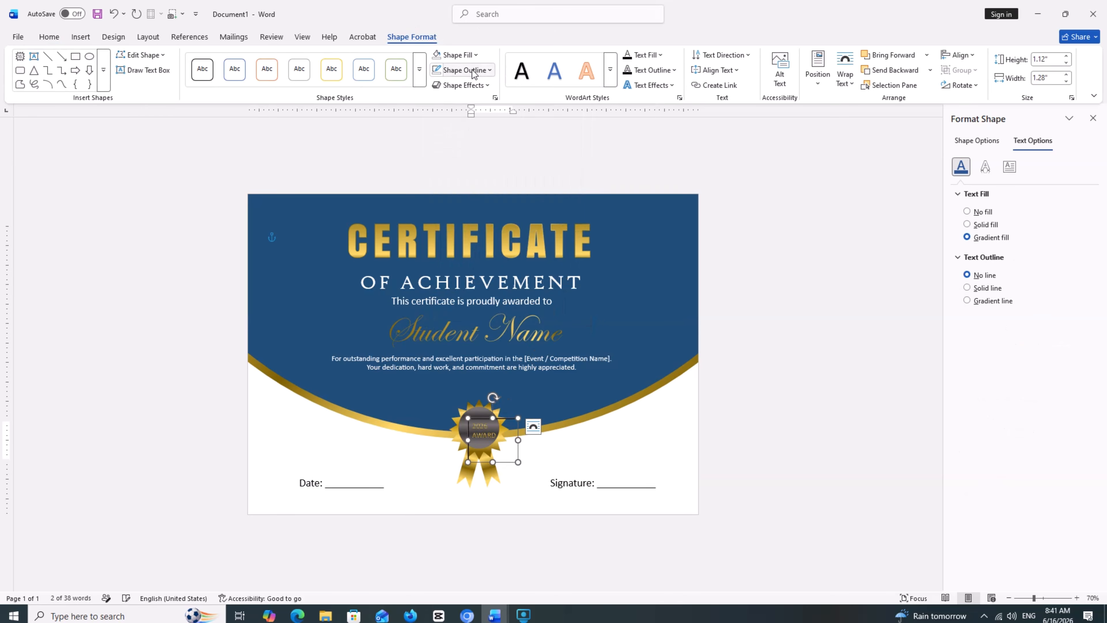
left_click(464, 70)
left_click(469, 271)
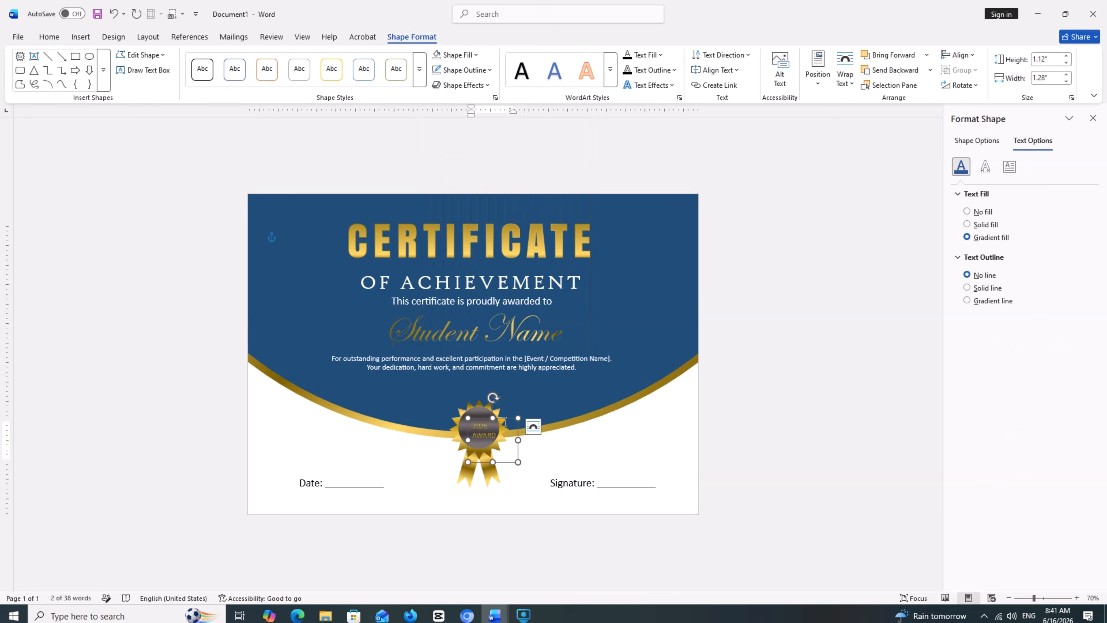
Set all the text in the seal's text box to the Anton font
left_click(493, 439)
key("ctrl+a")
left_click(48, 38)
left_click(178, 60)
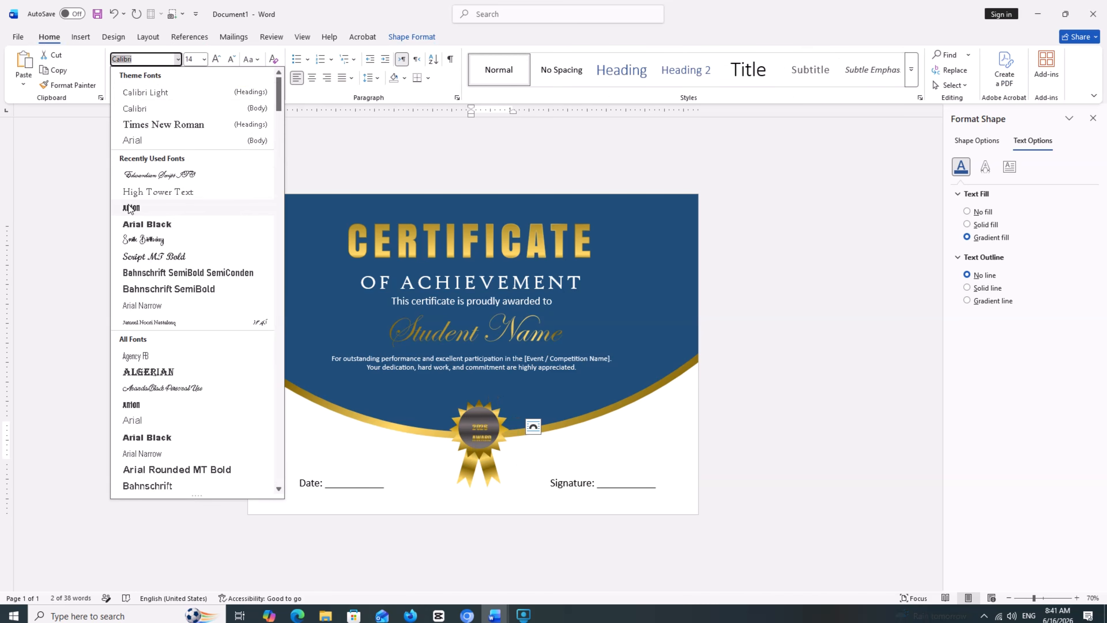
left_click(130, 208)
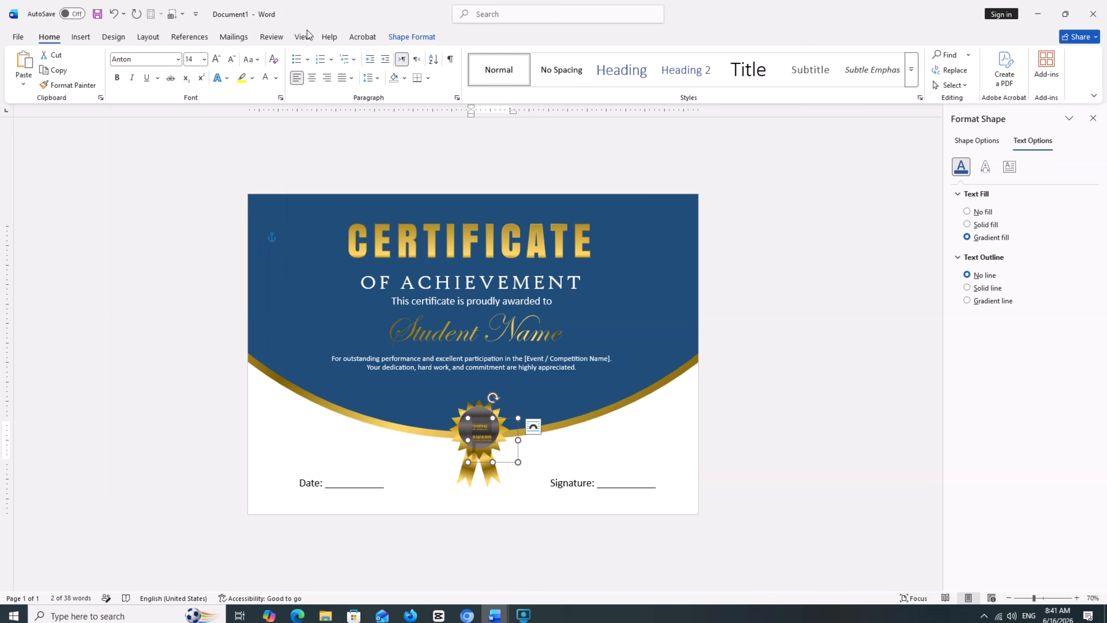
Expand the seal text's character spacing by 3 pt and shift its text box slightly up and left on the seal
left_click(280, 99)
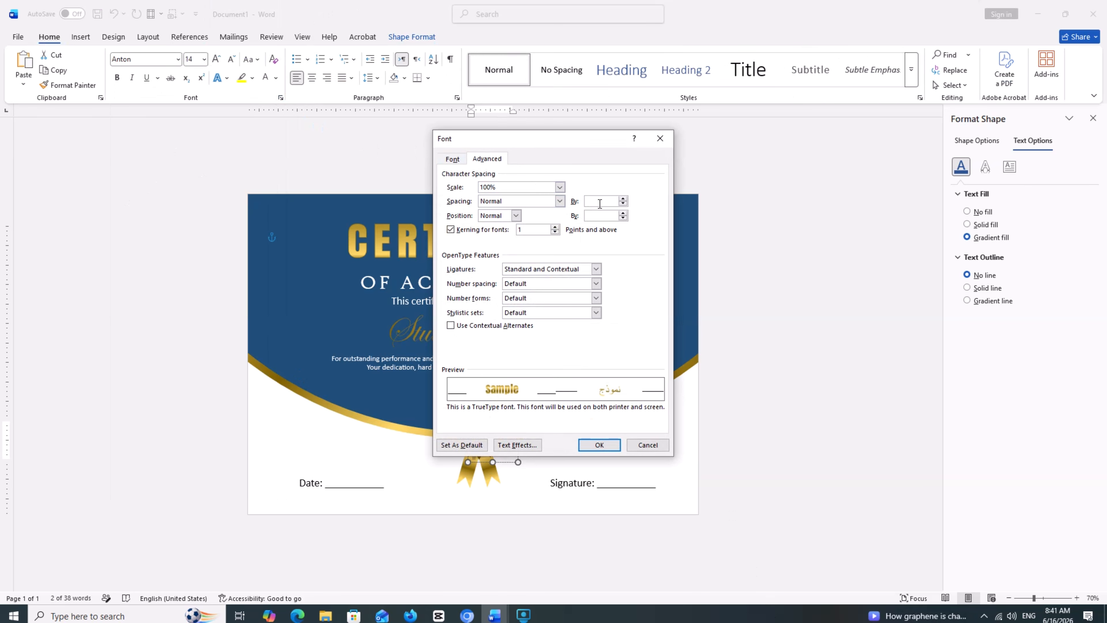
type("3")
left_click(603, 445)
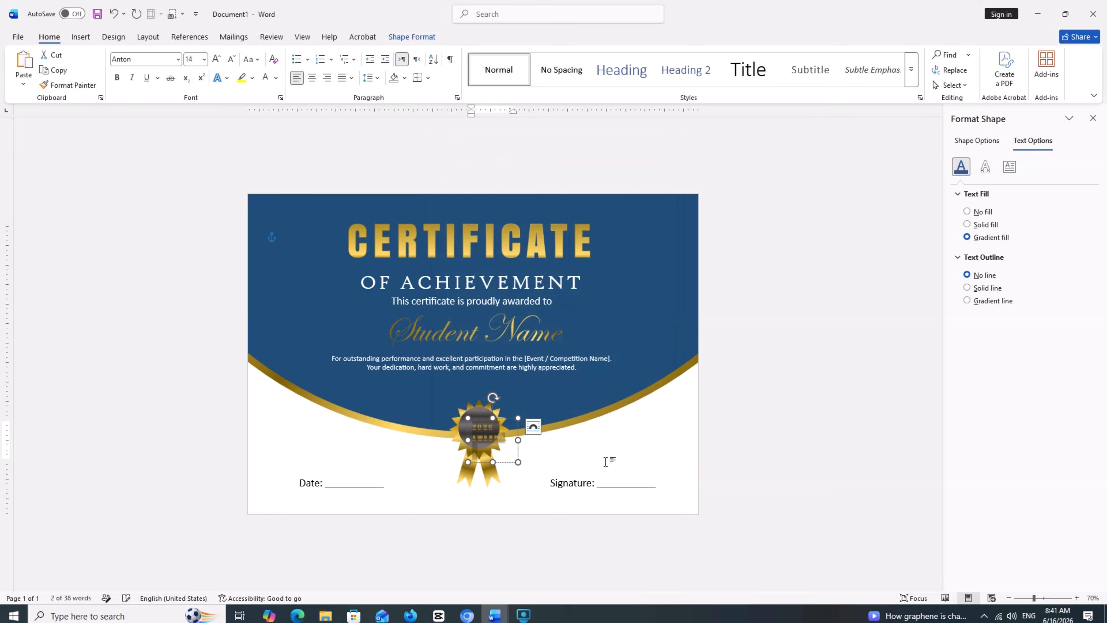
left_click_drag(503, 422, 501, 417)
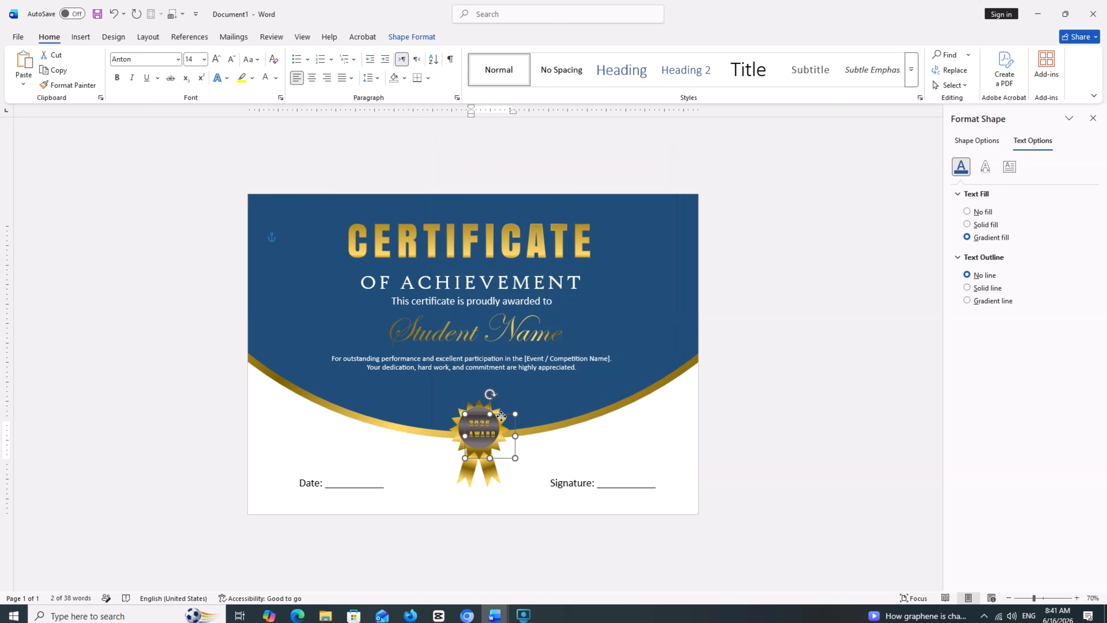
left_click(558, 440)
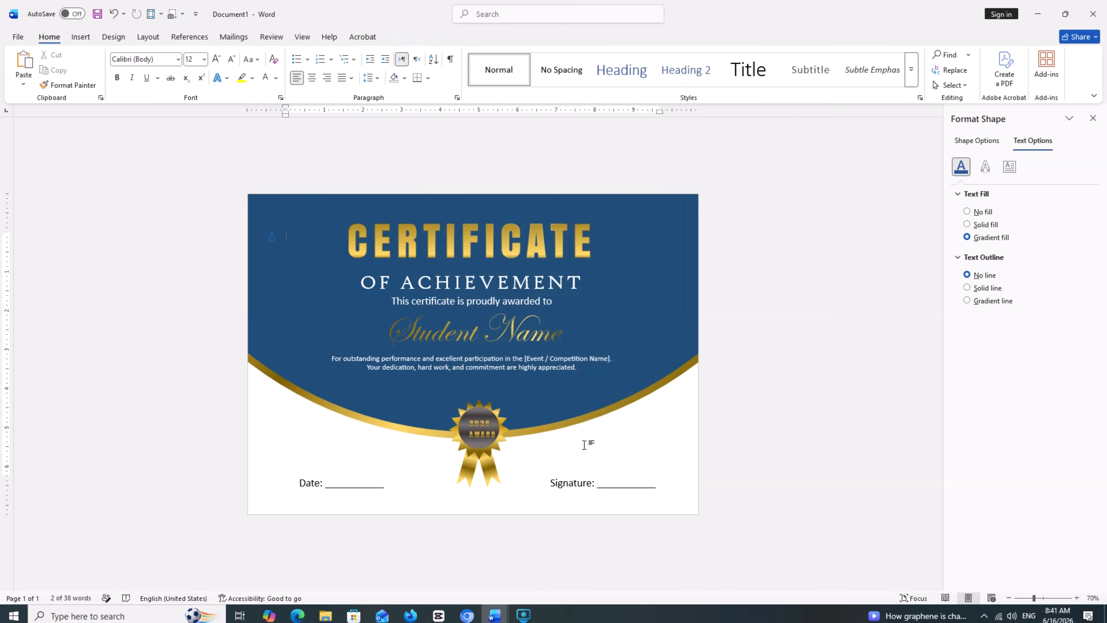
Shift the seal's text box slightly up and left and reduce "2026" to 12 pt
scroll(546, 442, "up", 5, "ctrl")
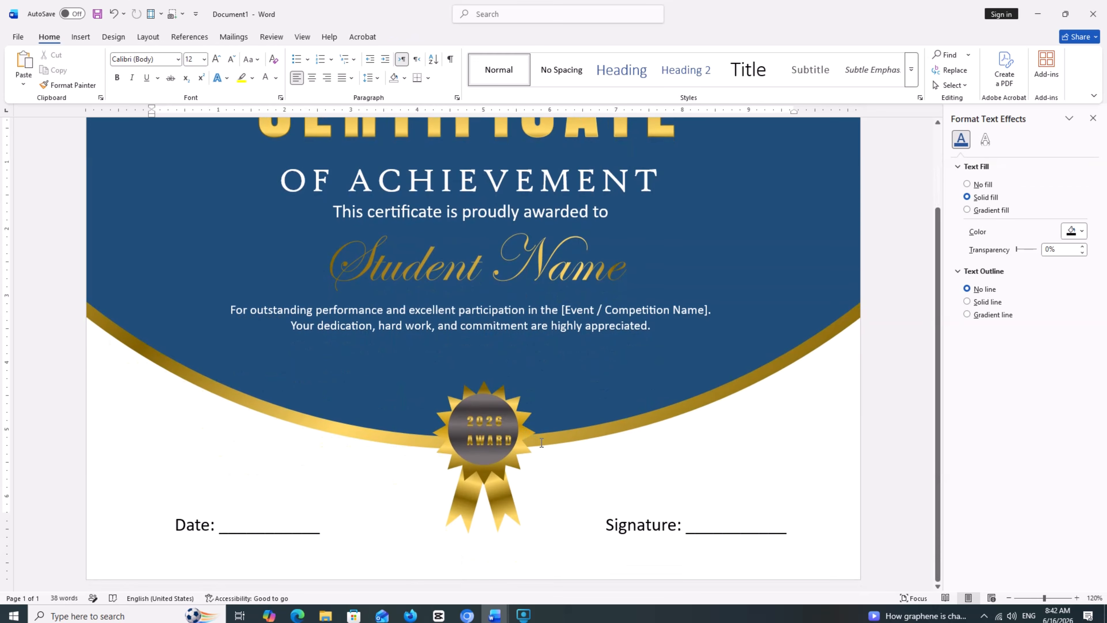
scroll(541, 442, "up", 1, "ctrl")
left_click(542, 444)
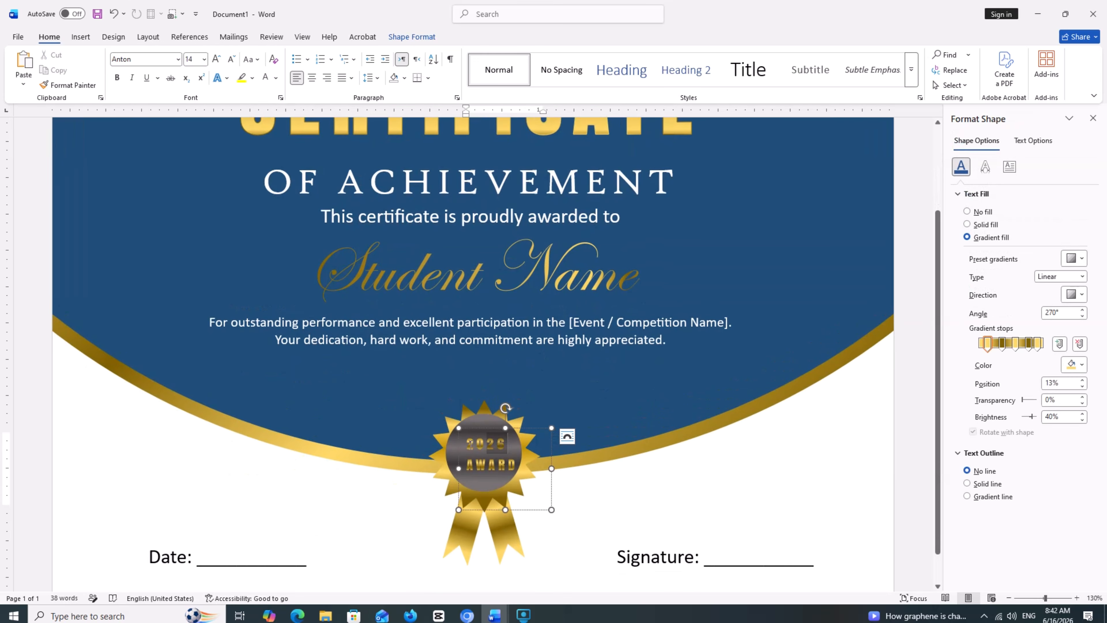
left_click(276, 78)
left_click(518, 260)
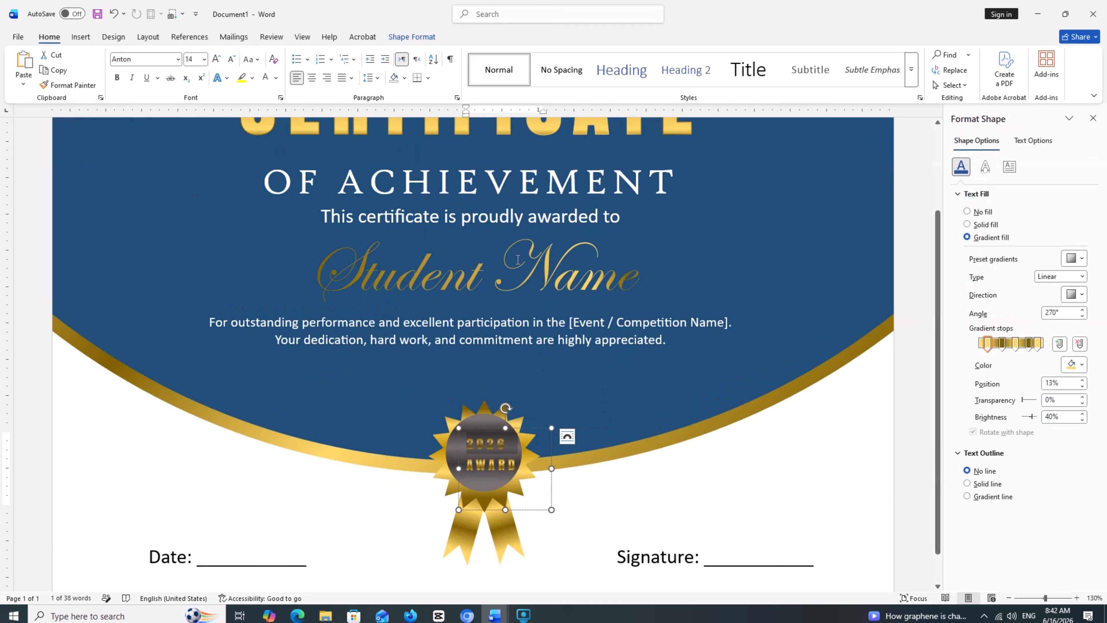
scroll(518, 260, "up", 2)
left_click(518, 471)
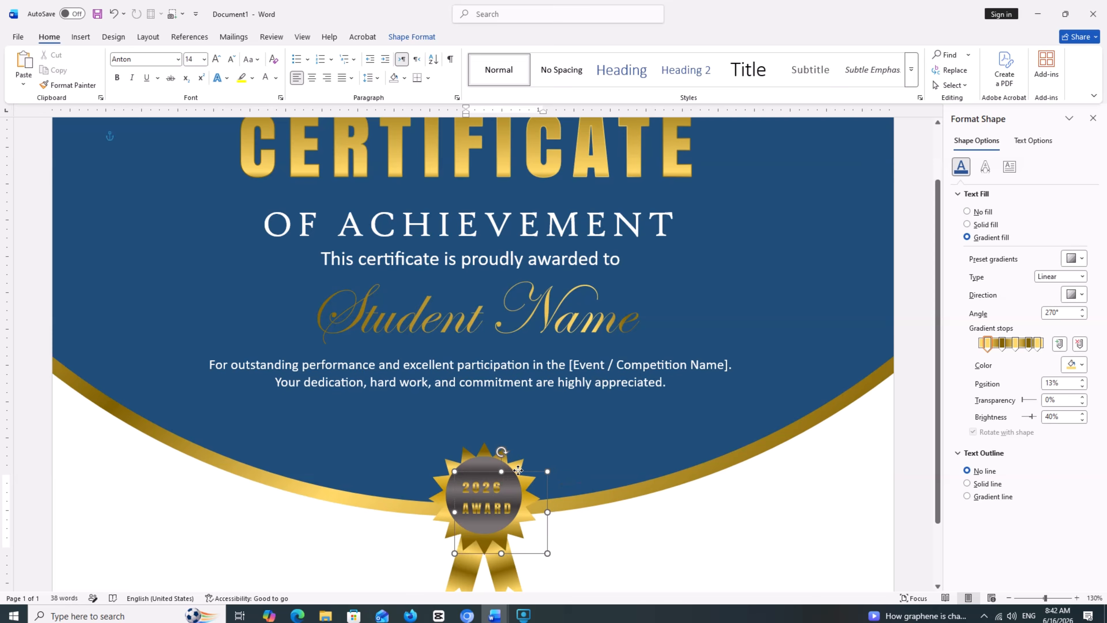
left_click_drag(518, 470, 460, 487)
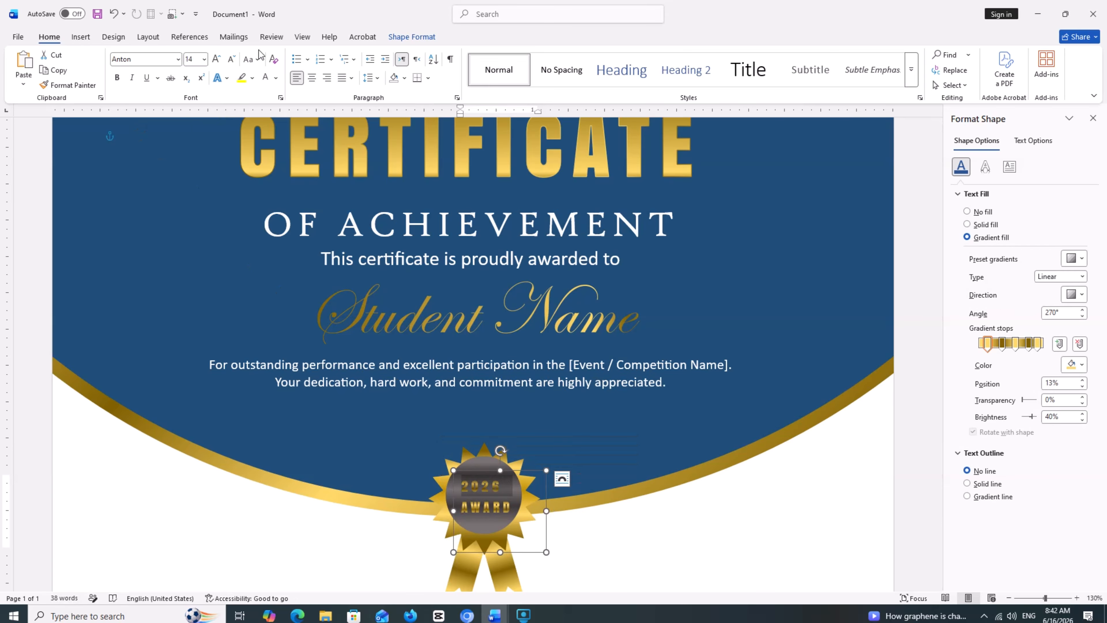
double_click(505, 511)
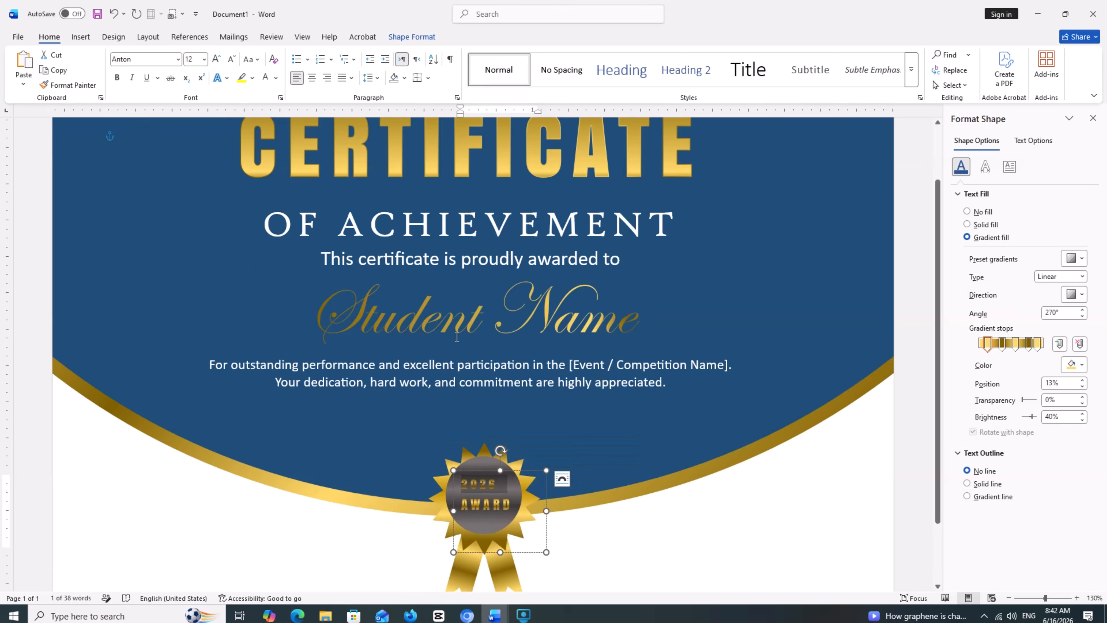
Center both lines of the seal text and move their text box left so the wording sits in the middle of the seal
key("ctrl+a")
key("ctrl+e")
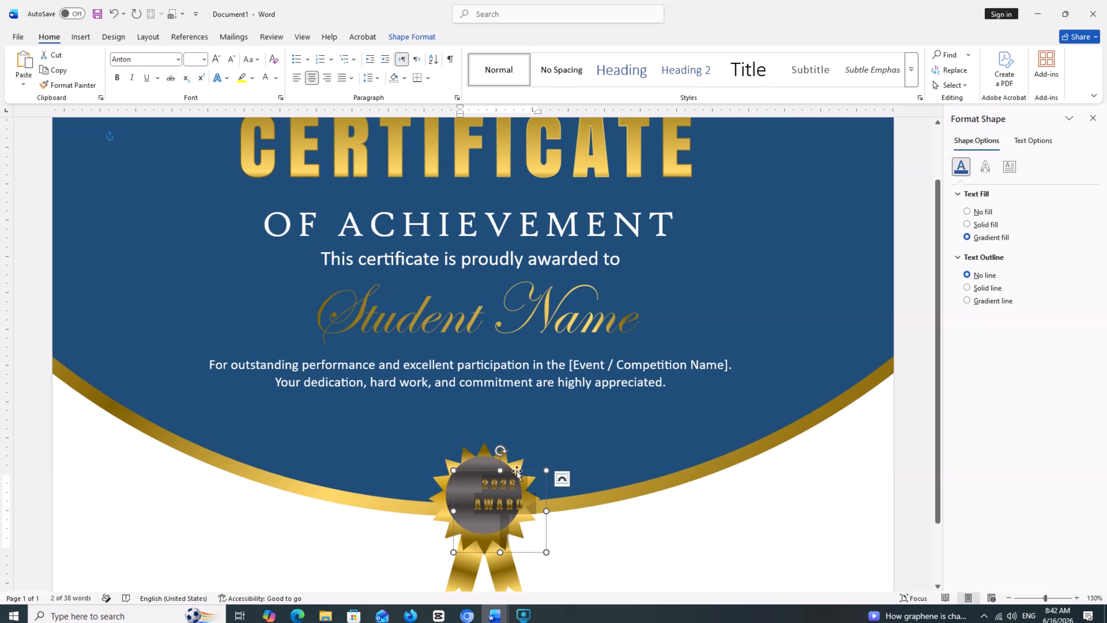
left_click_drag(517, 470, 505, 470)
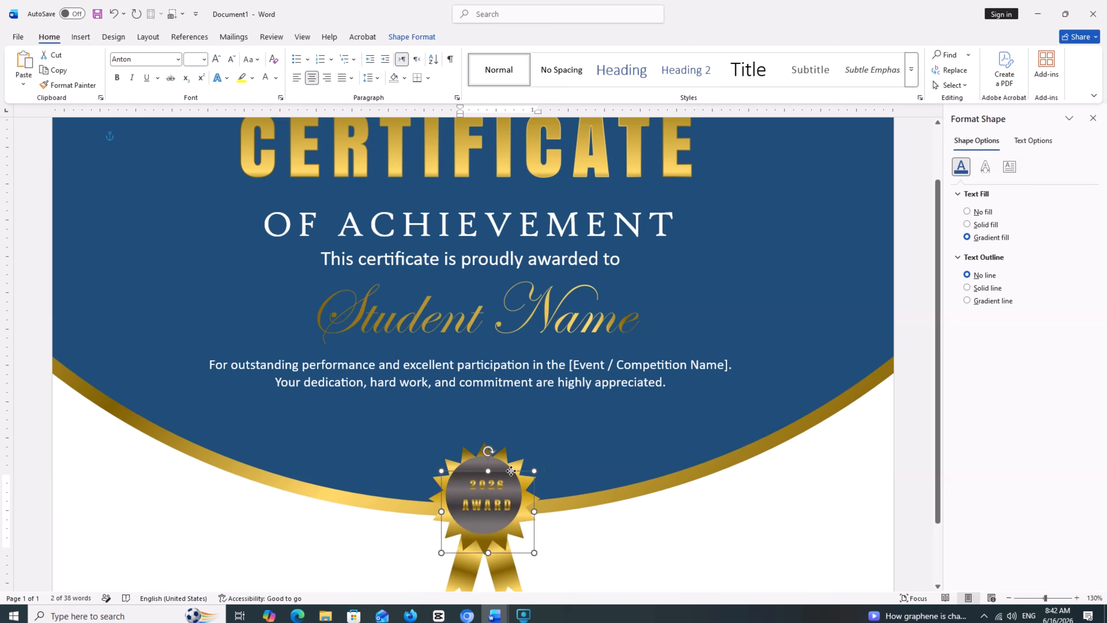
left_click(649, 532)
Display the document in Focus mode and examine the whole finished certificate
scroll(599, 456, "down", 8)
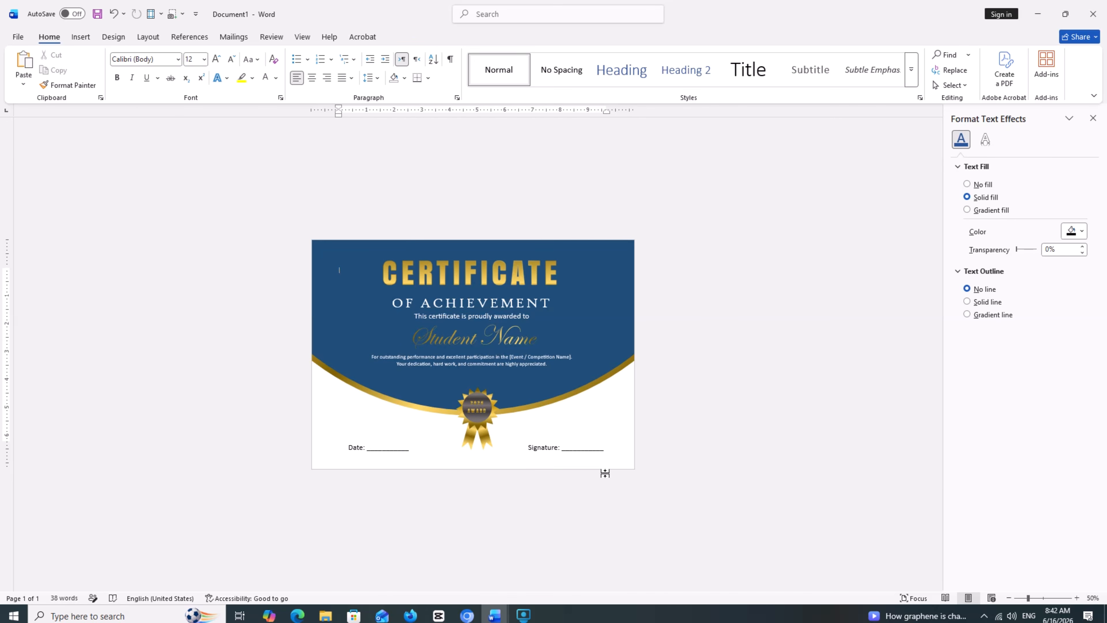
left_click(914, 598)
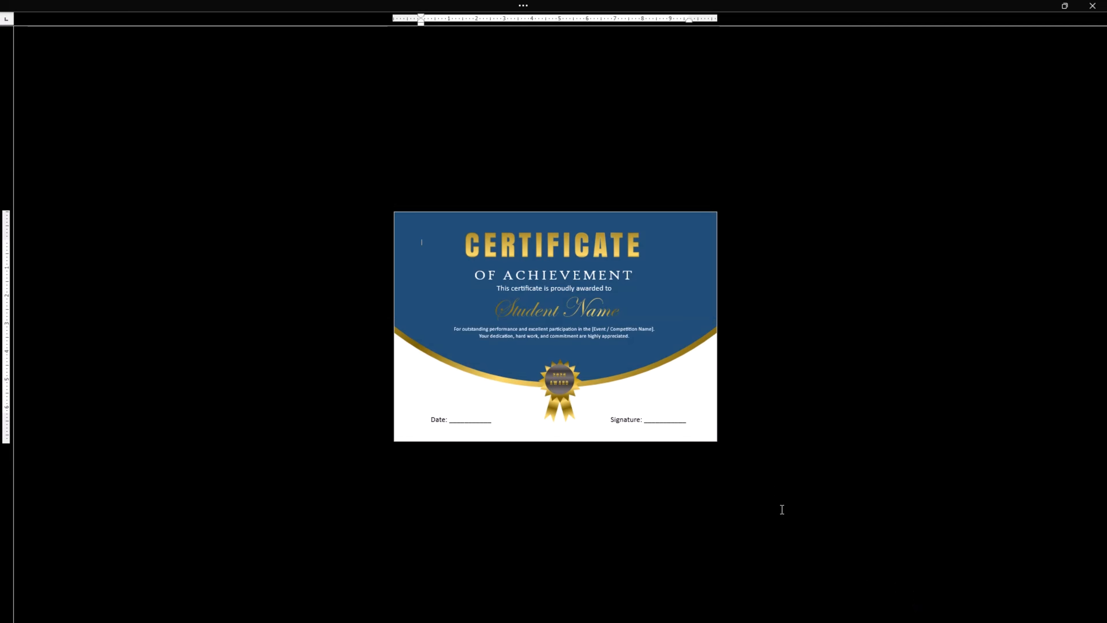
scroll(758, 445, "up", 6)
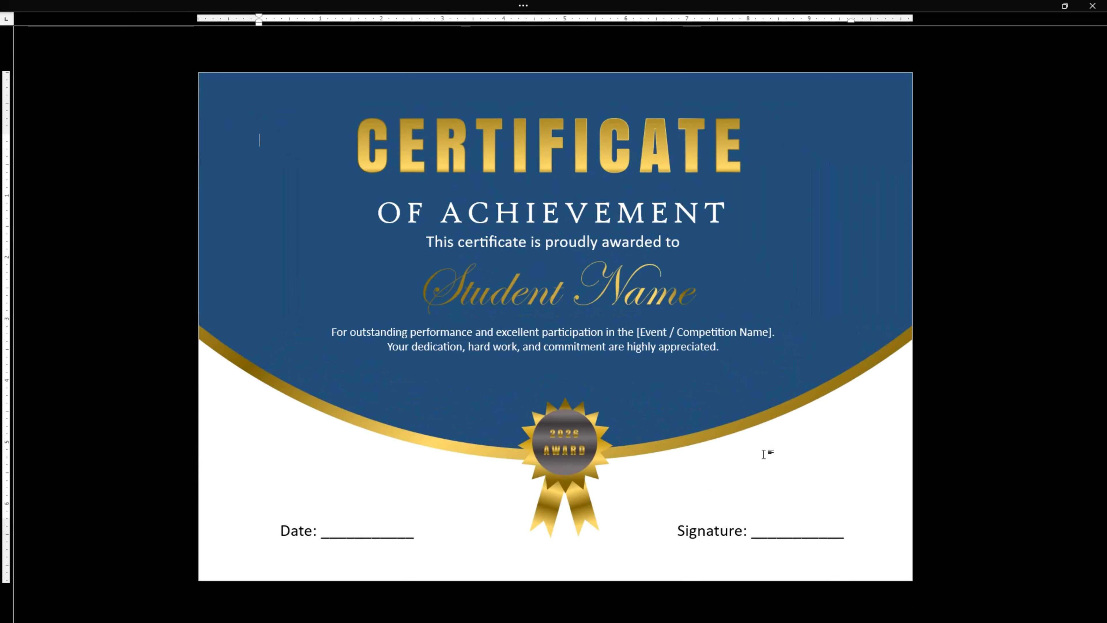